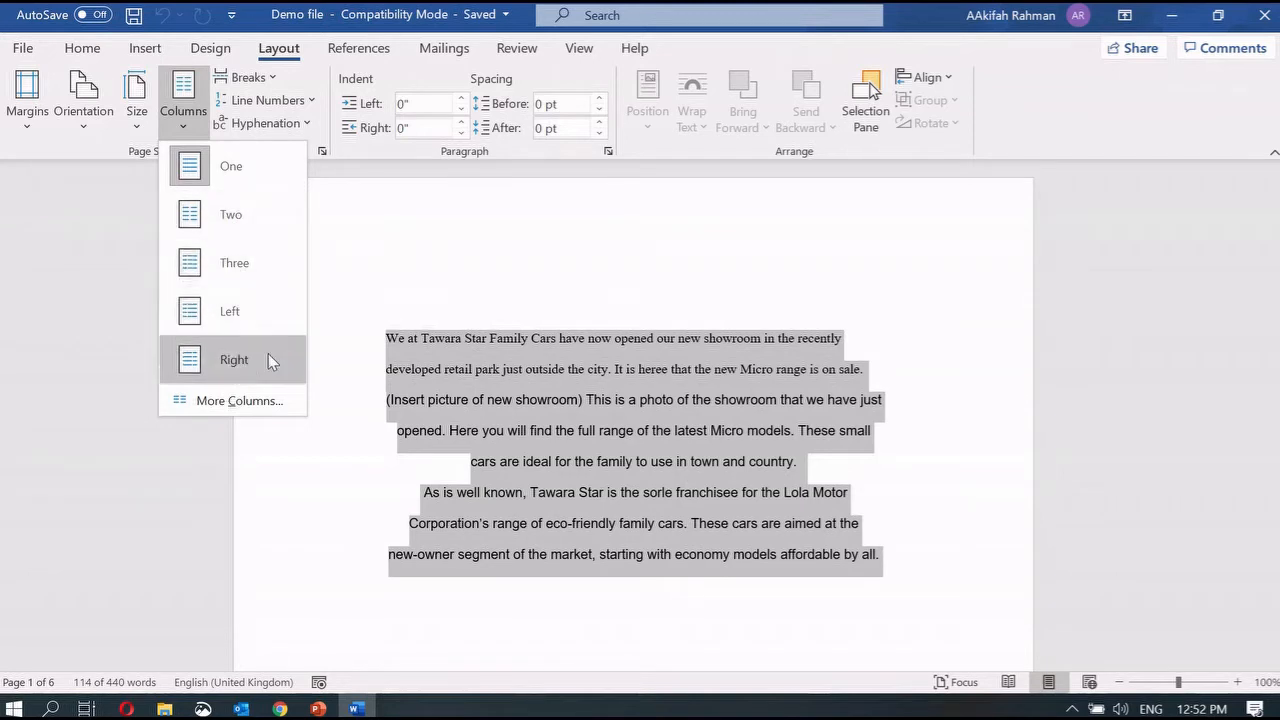
Try formatting the selected paragraphs in two columns using the preset, and undo the column change.
click(249, 216)
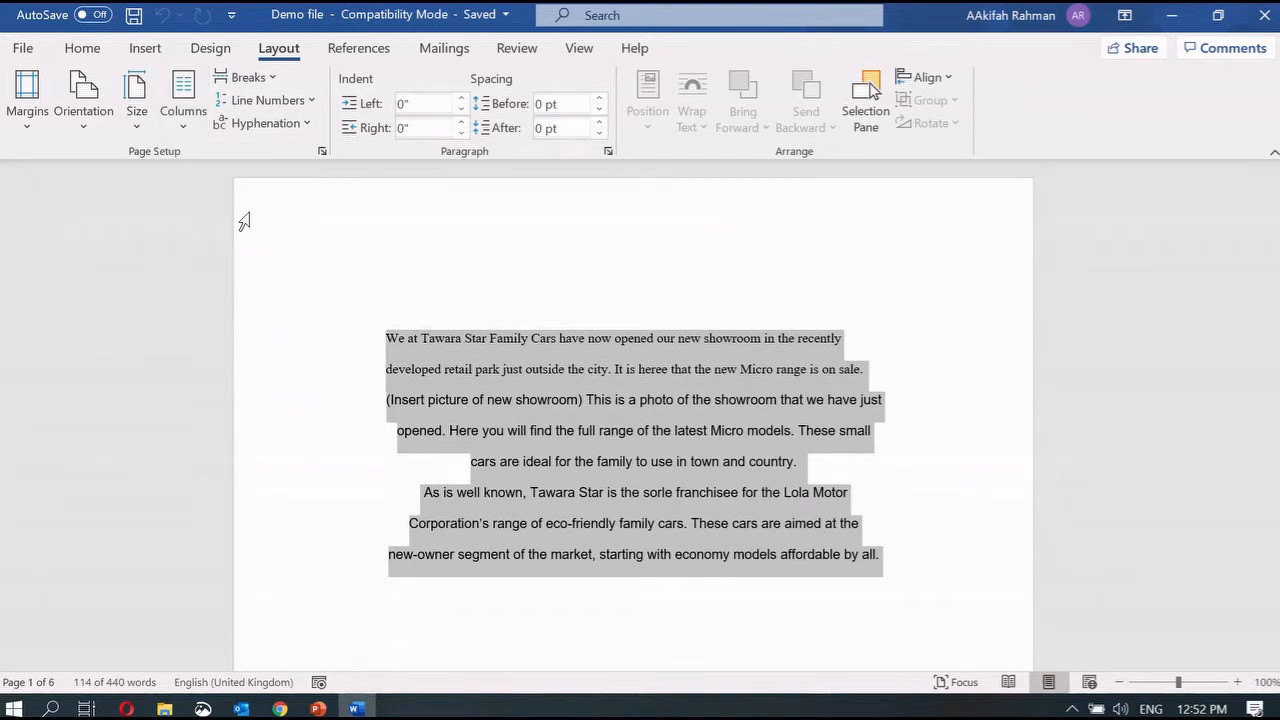
click(690, 392)
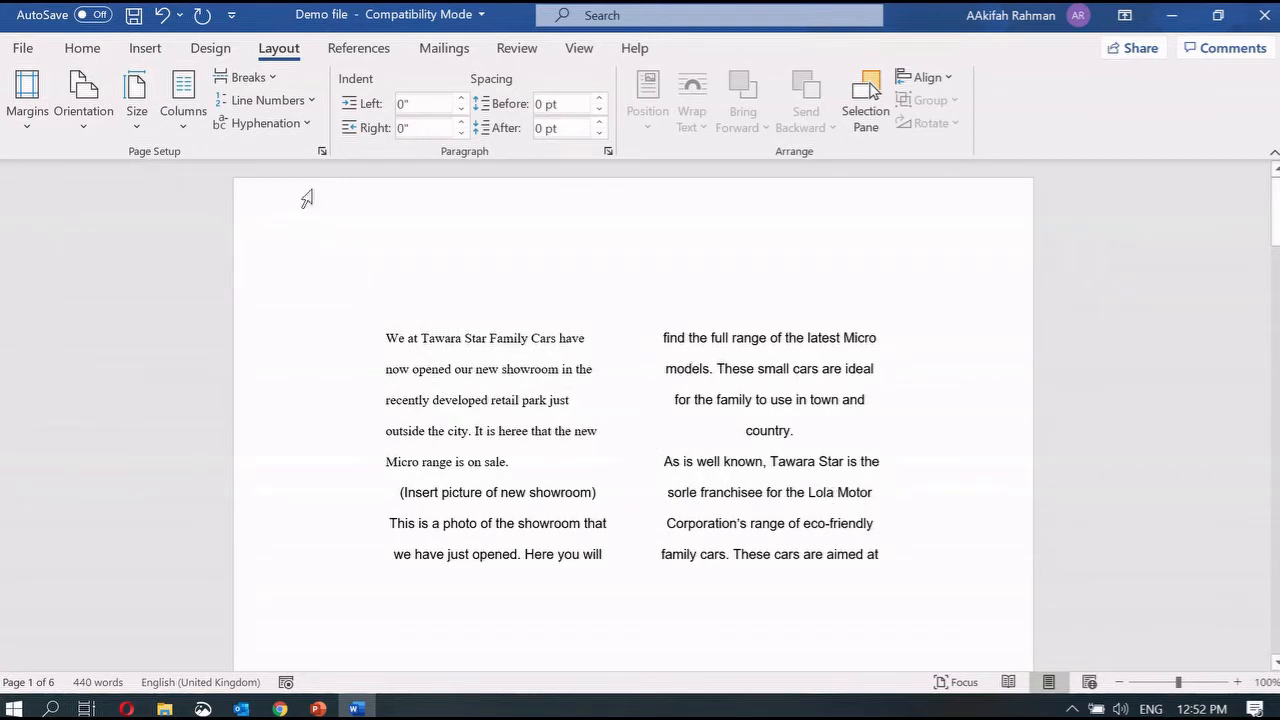
click(181, 100)
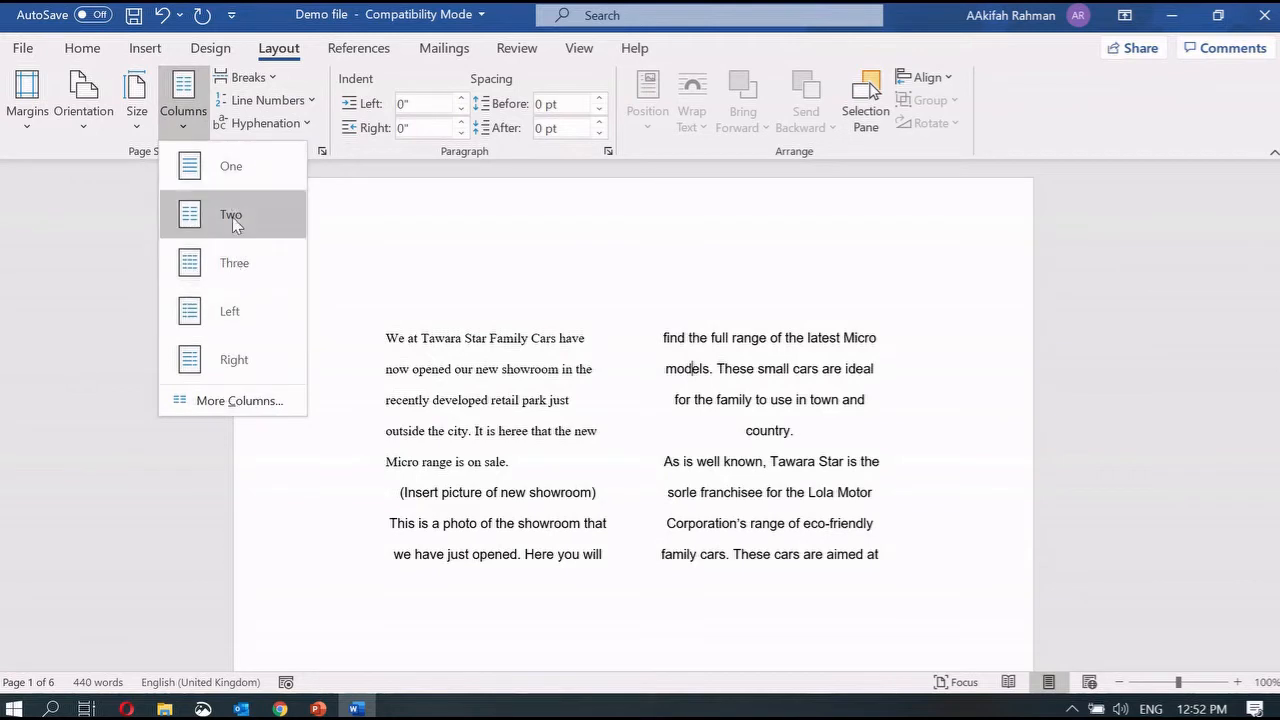
click(497, 371)
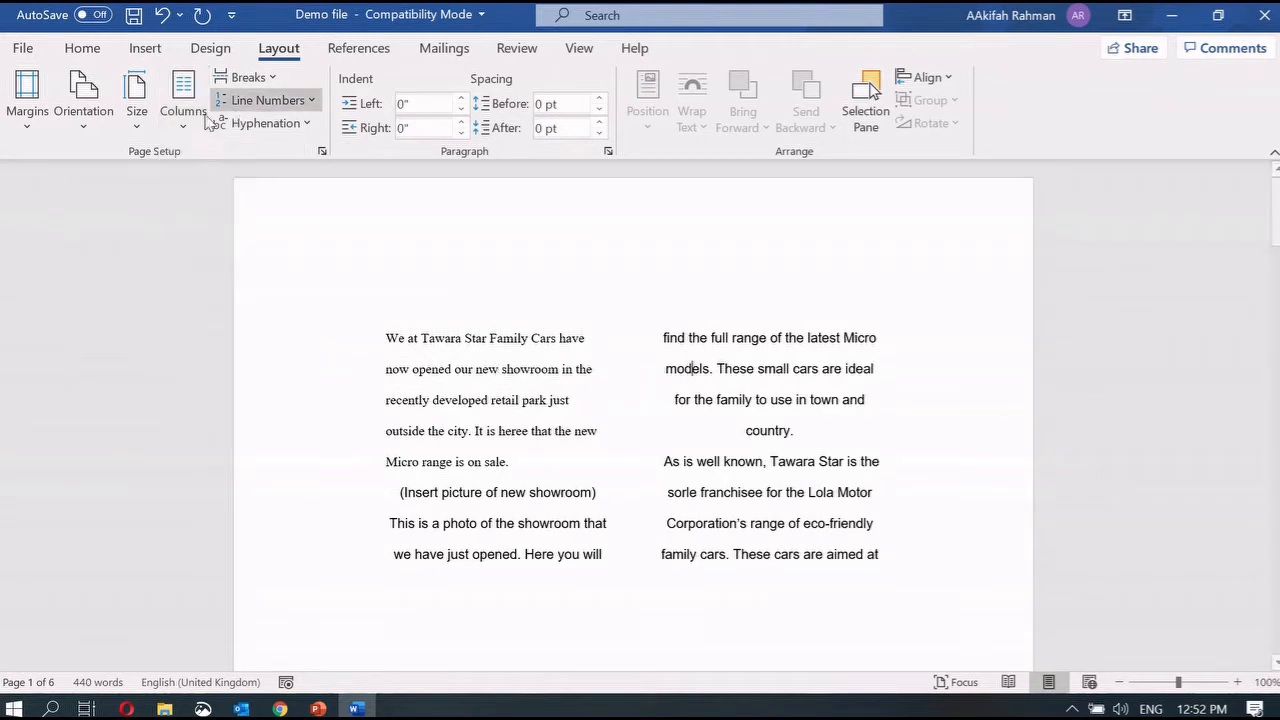
key(ctrl+z)
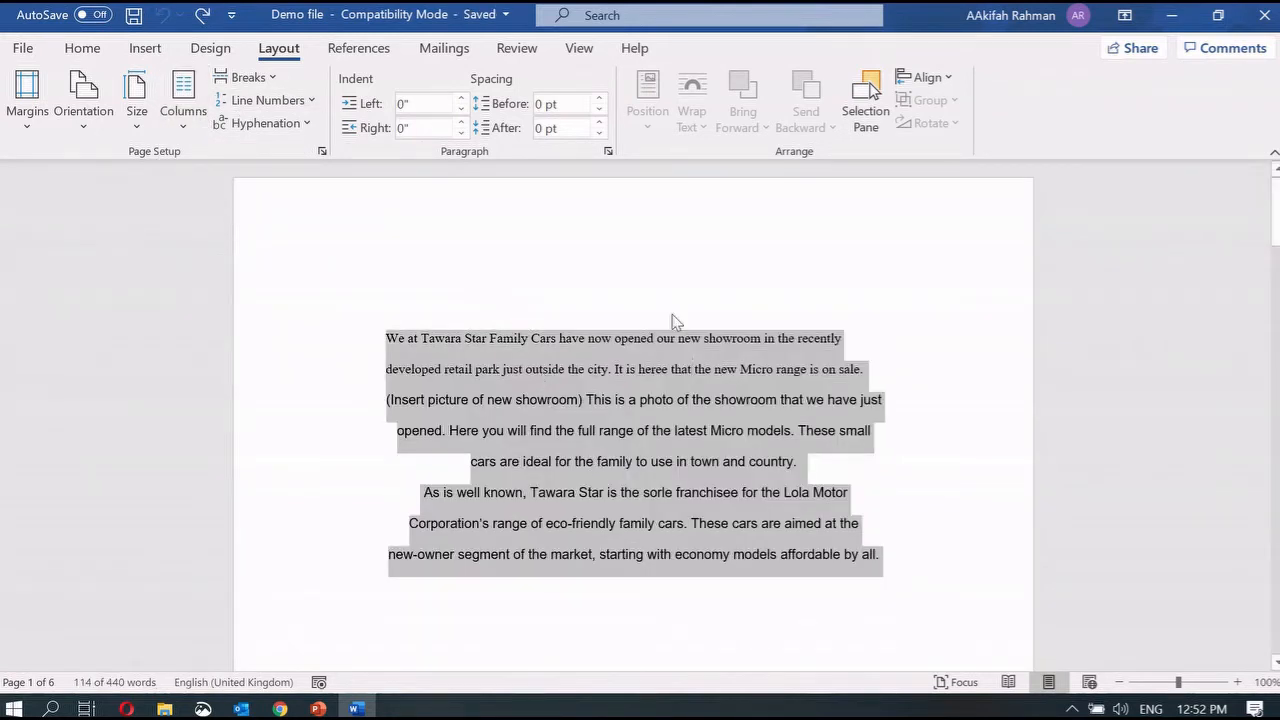
Try setting the selected paragraphs in two equal columns with custom spacing between them, and undo the formatting.
click(183, 110)
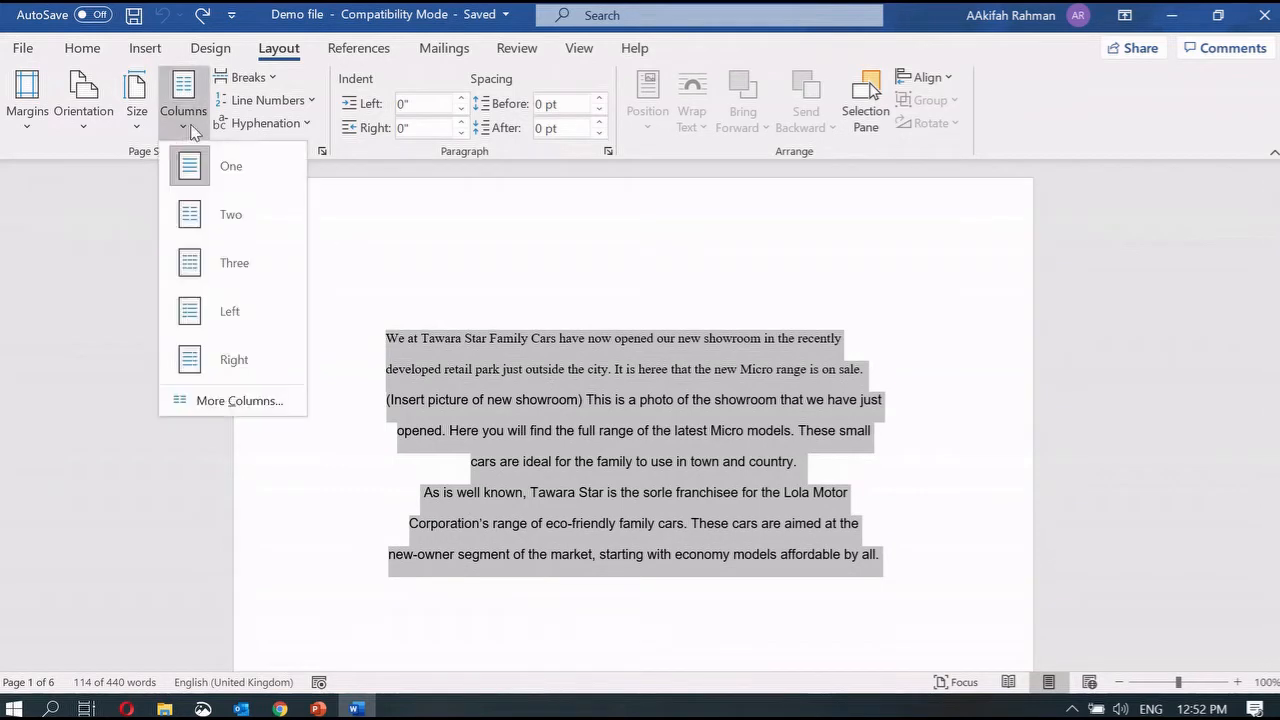
click(239, 401)
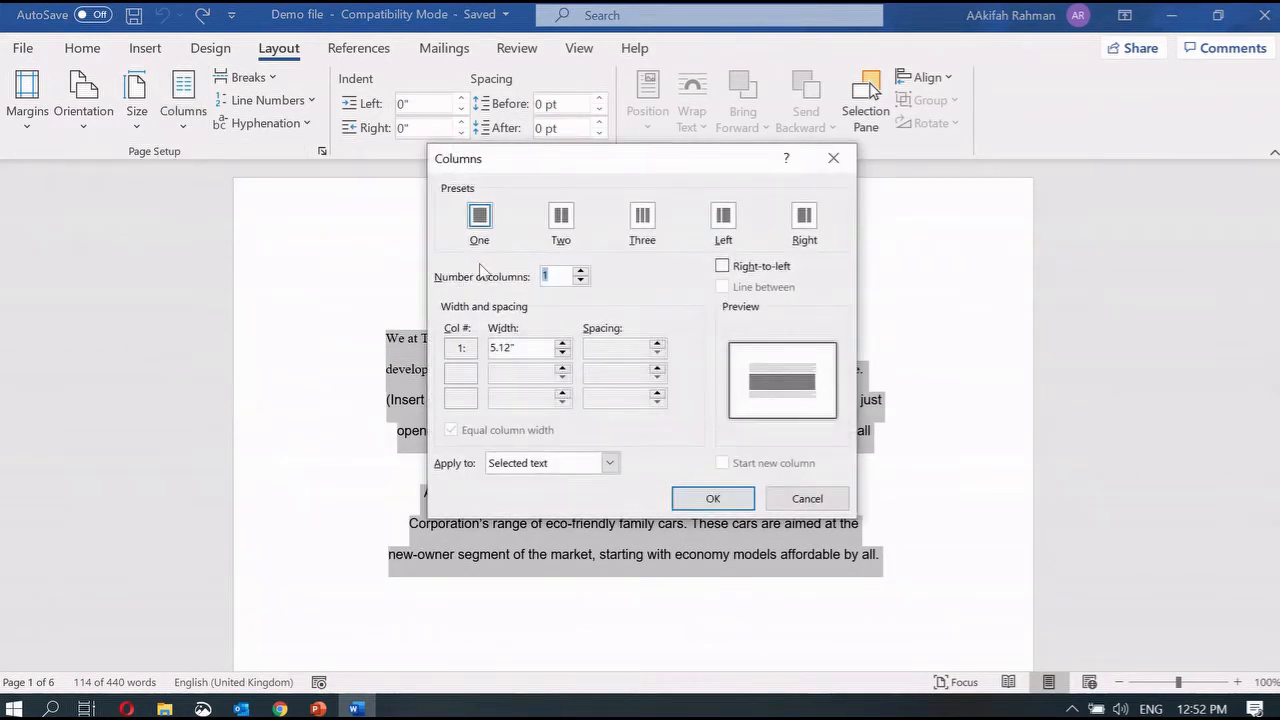
click(560, 220)
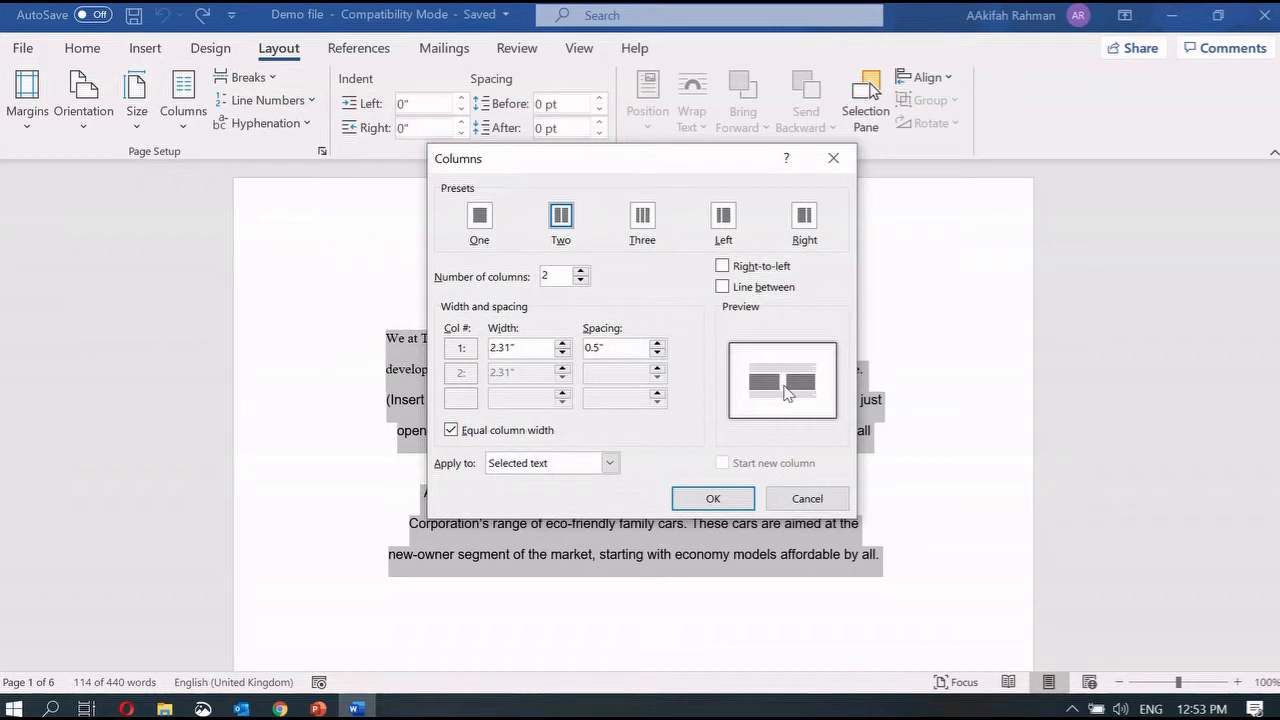
click(624, 346)
click(611, 352)
key(BackSpace)
key(BackSpace)
key(BackSpace)
click(713, 499)
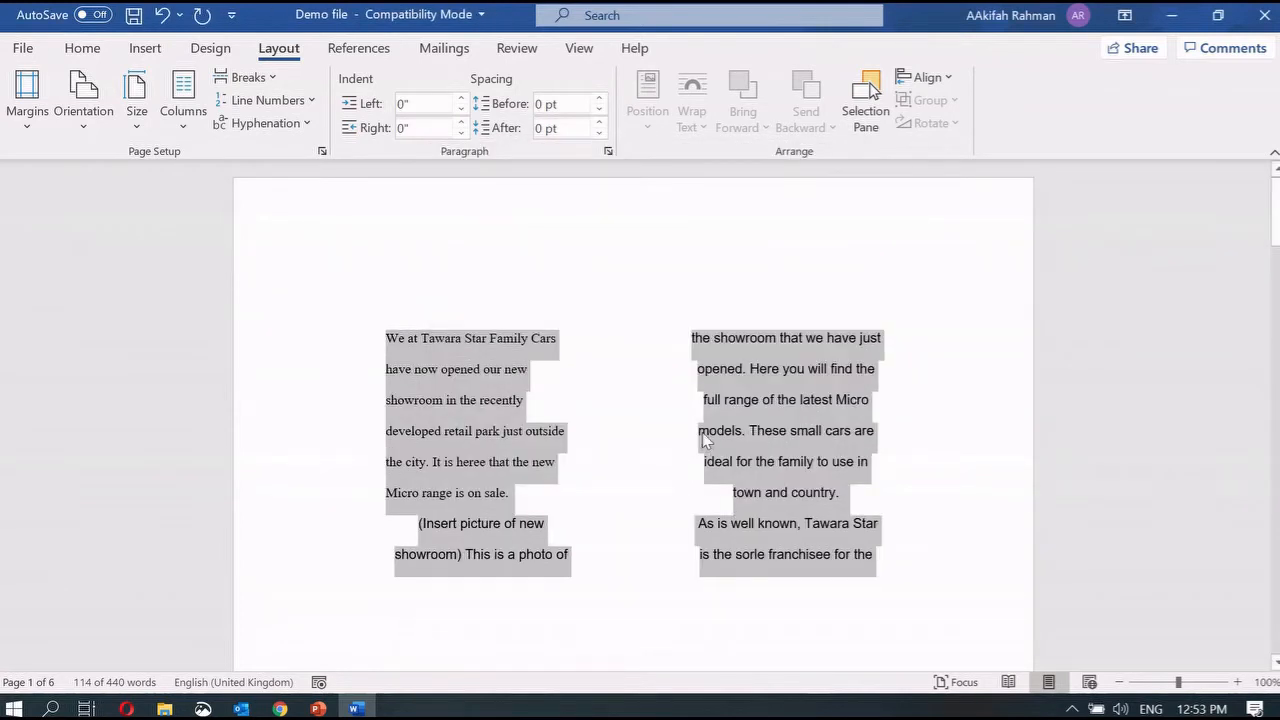
click(682, 470)
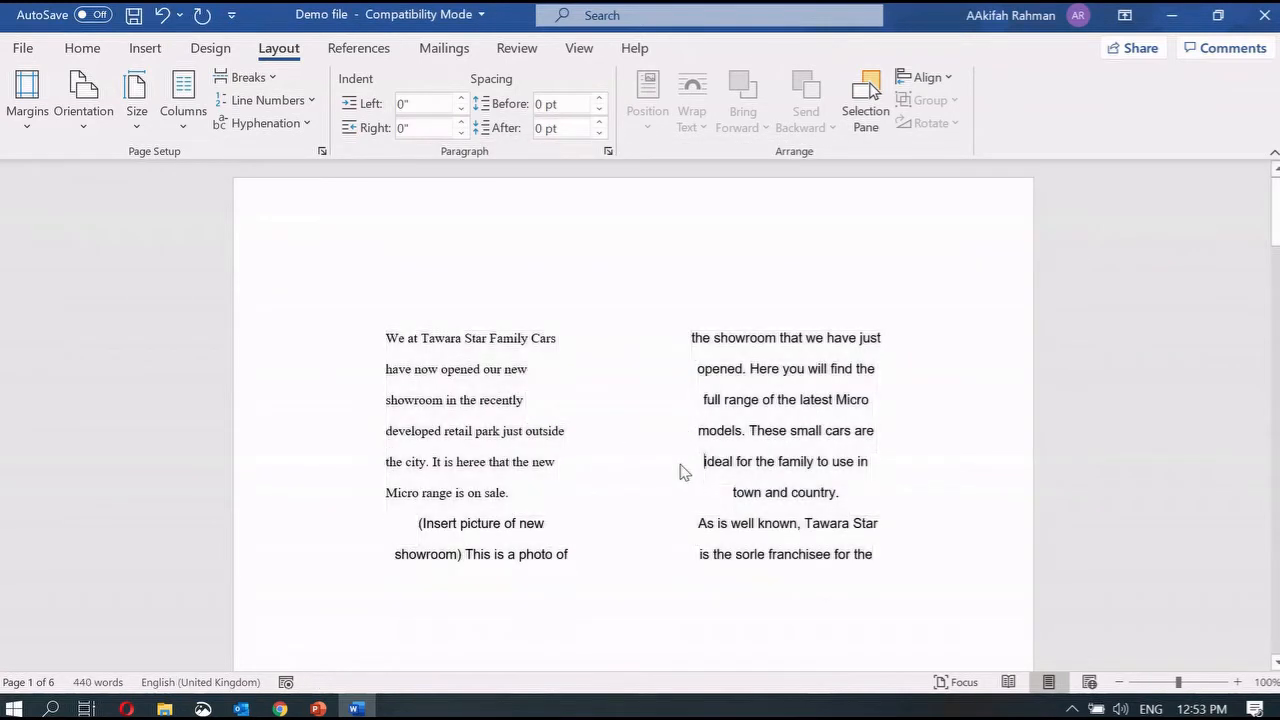
key(ctrl+z)
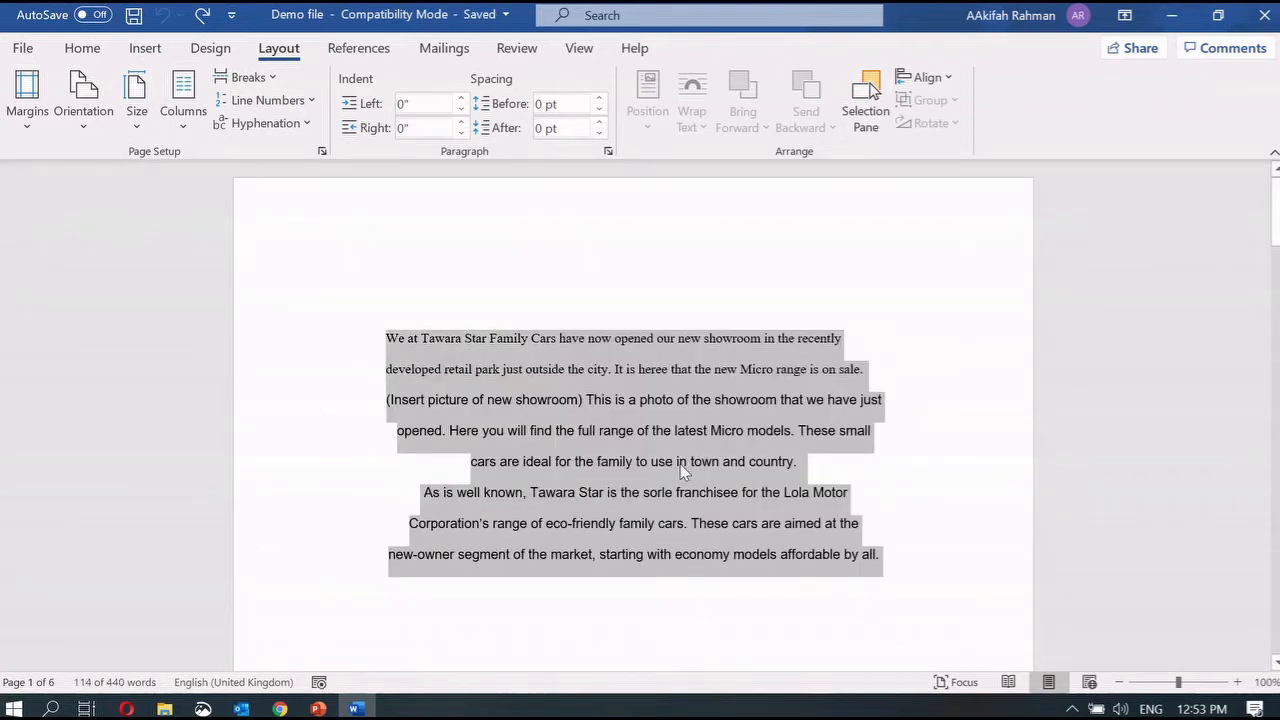
Switch to the Word Processing presentation in PowerPoint, review the slide on inserting tables and merging cells, and return to the Word document.
click(318, 708)
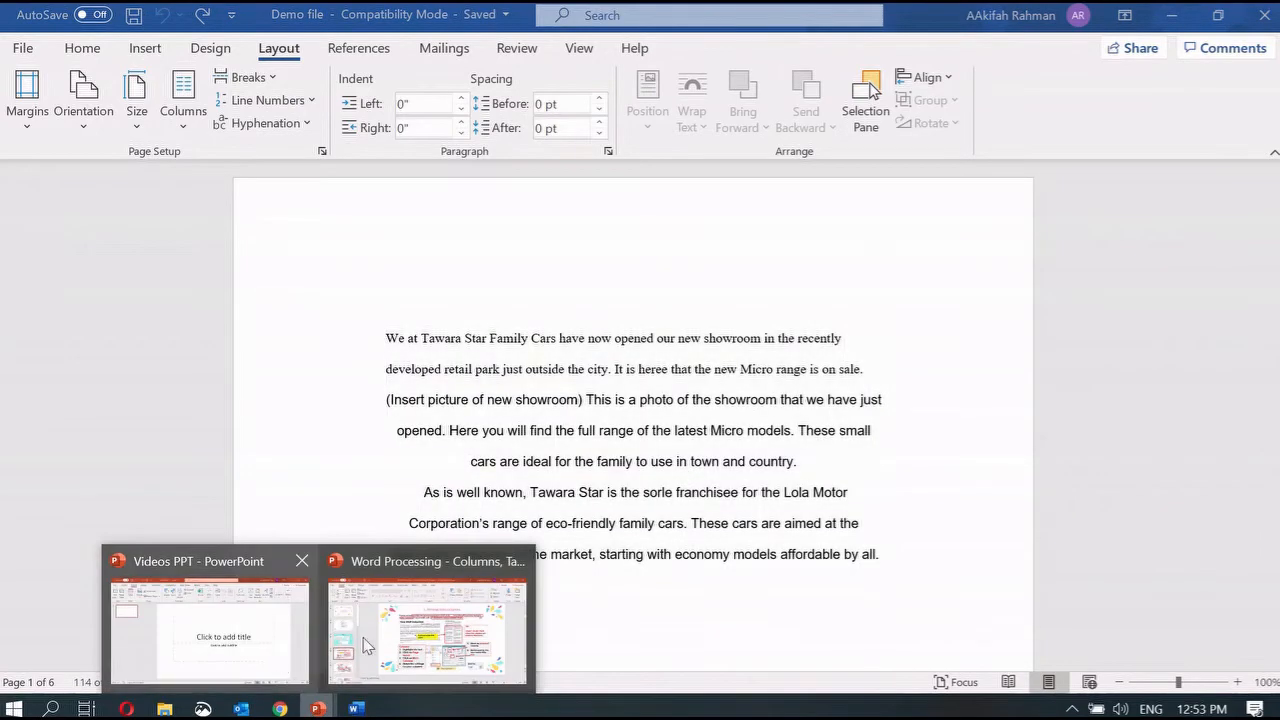
click(392, 640)
click(1072, 683)
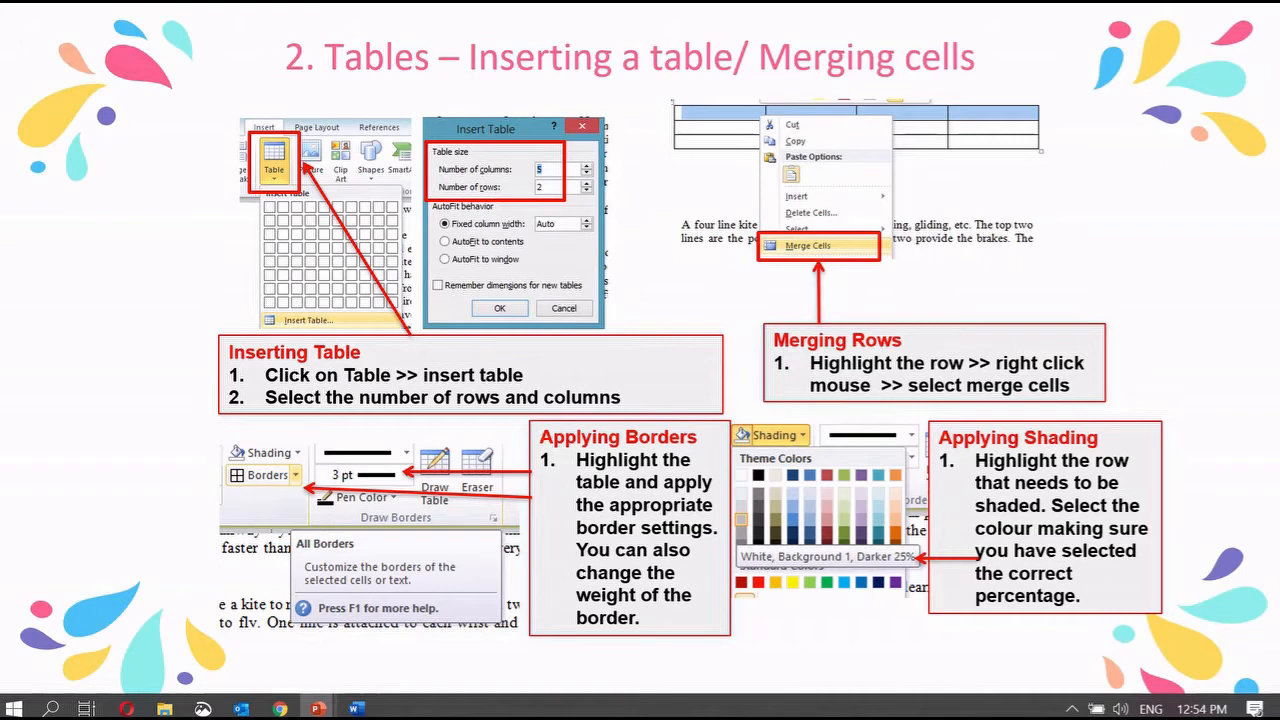
click(362, 708)
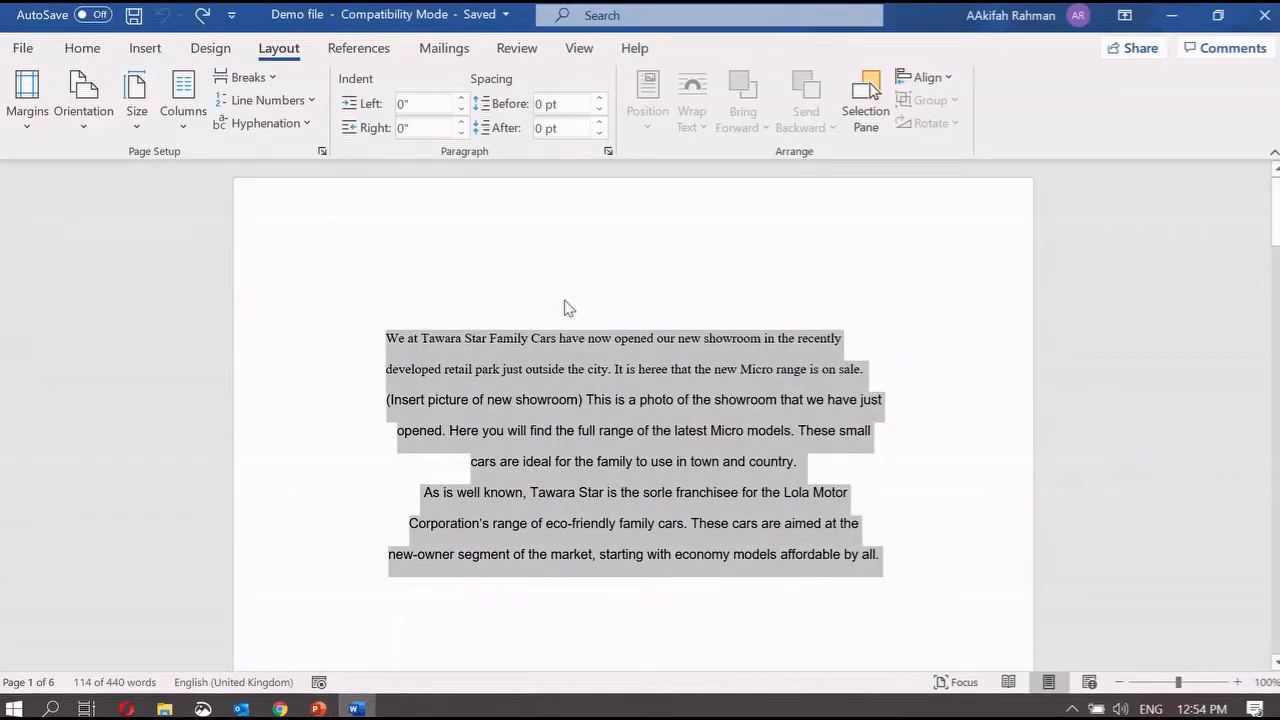
Add five blank lines above the opening paragraph about Tawara Star Family Cars.
click(470, 298)
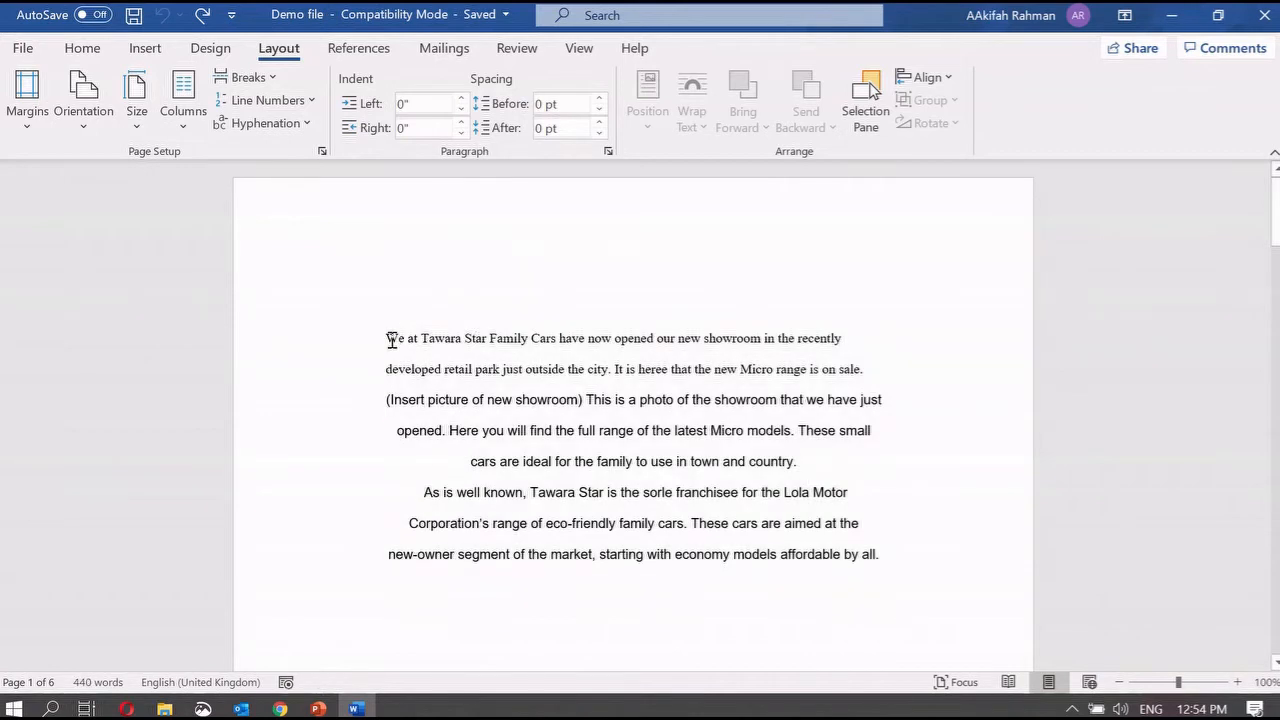
key(Return)
key(Return)
key(Return)
key(Return)
key(Return)
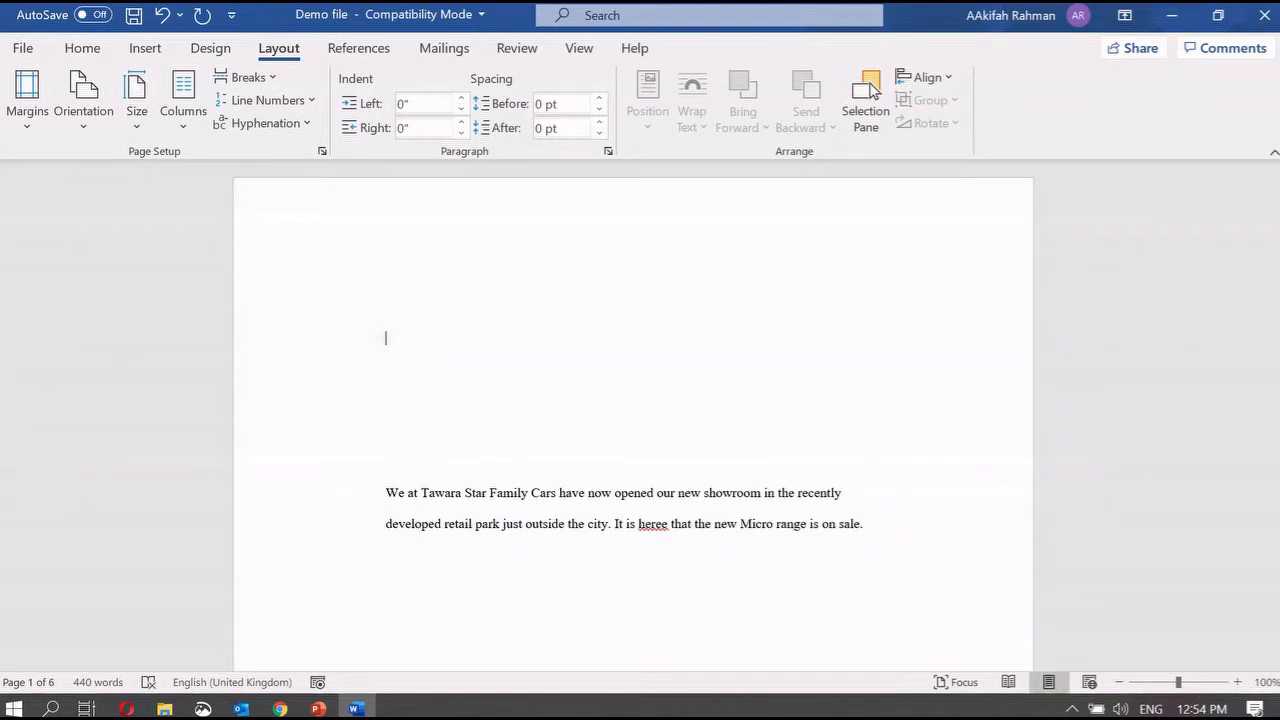
Insert a table with 5 columns and 2 rows in the blank space above the opening paragraph.
click(161, 62)
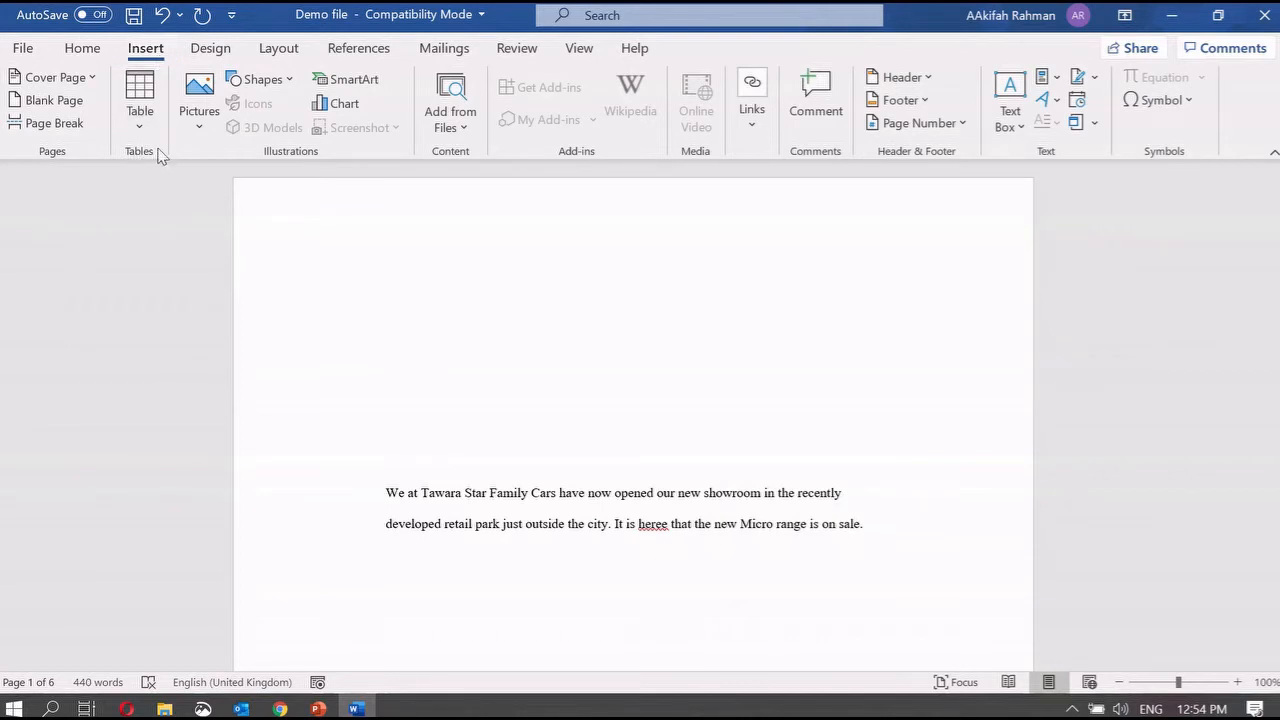
click(146, 120)
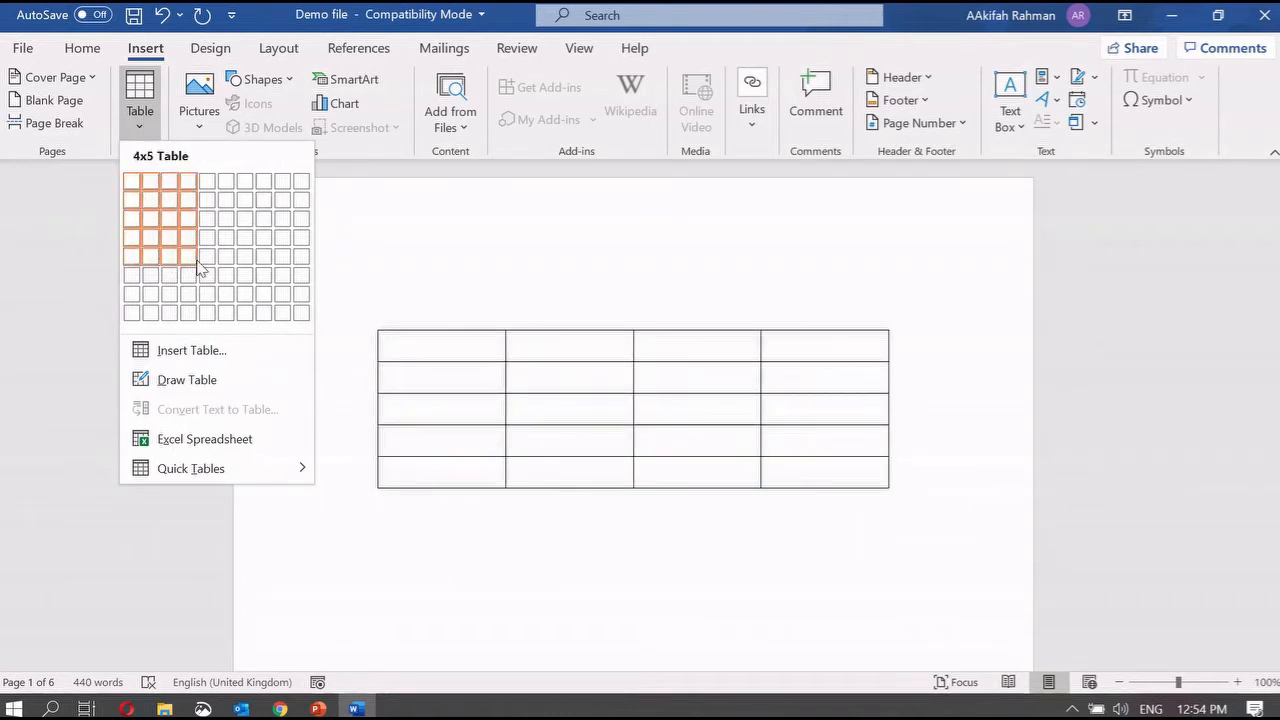
click(237, 351)
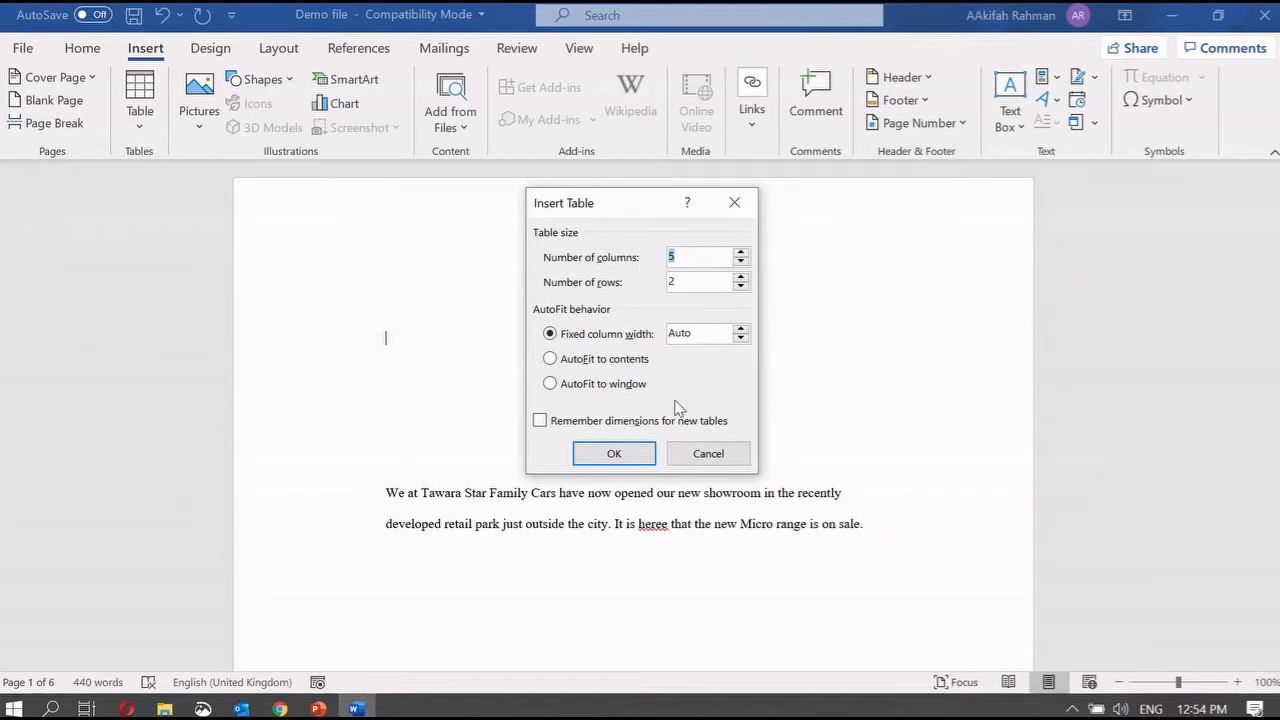
click(614, 455)
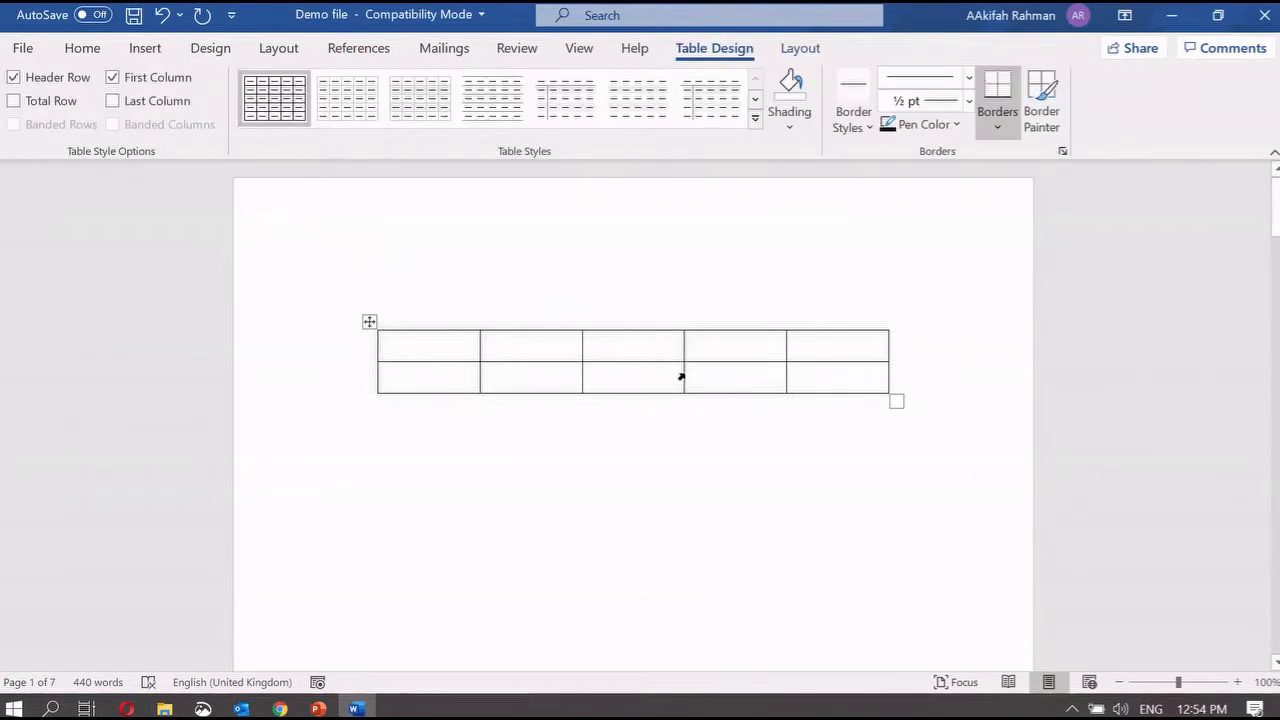
Select the whole table and examine the design and layout options available for it.
click(461, 380)
click(369, 320)
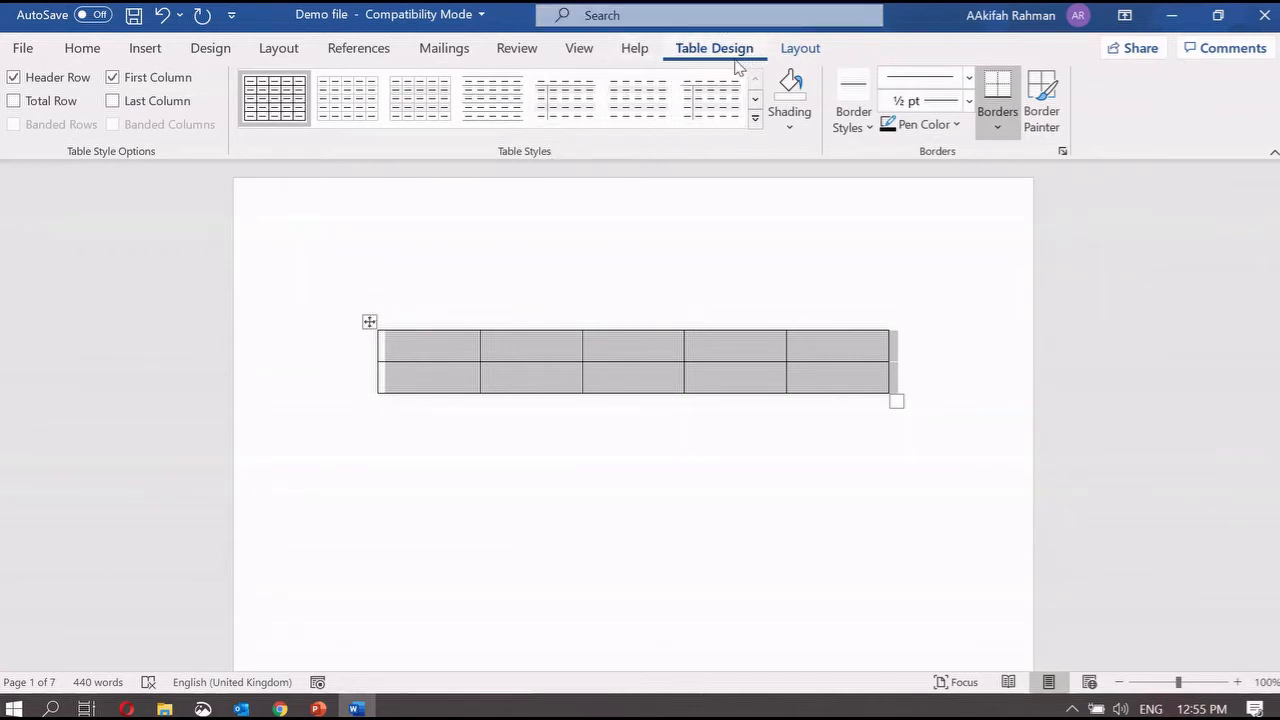
click(806, 50)
click(746, 50)
click(793, 52)
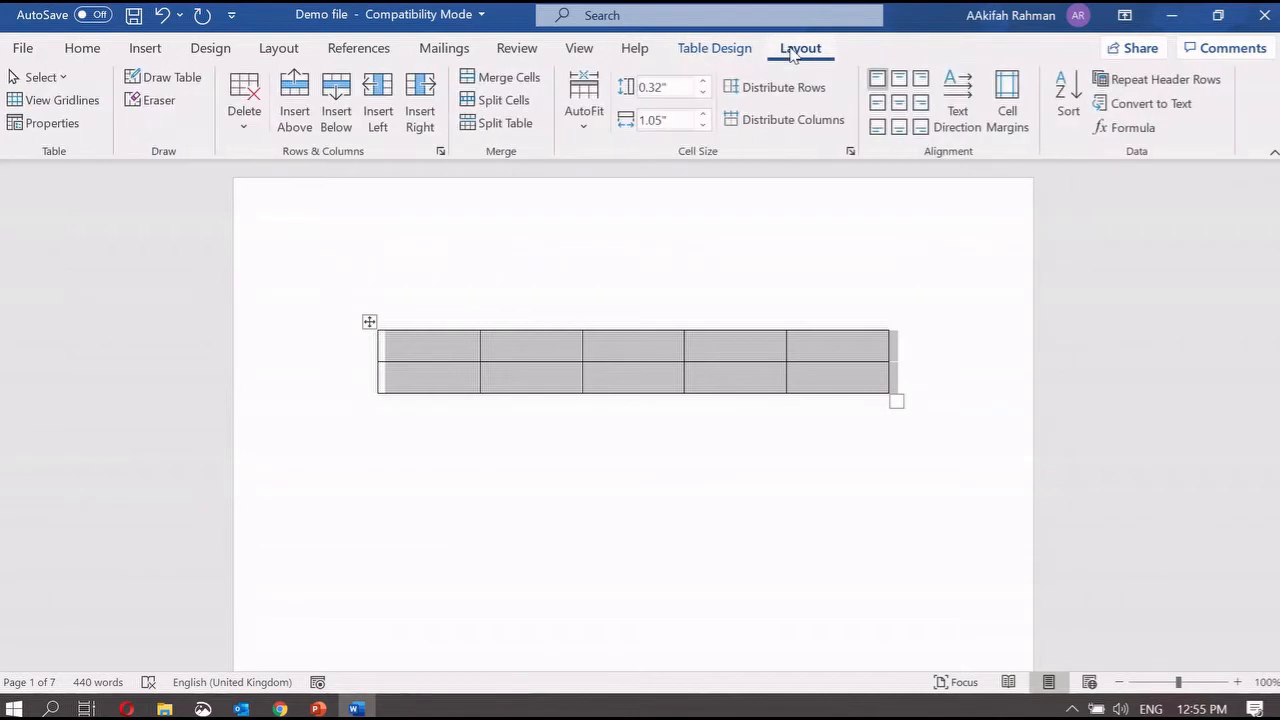
Insert two rows below the table's second row.
click(450, 370)
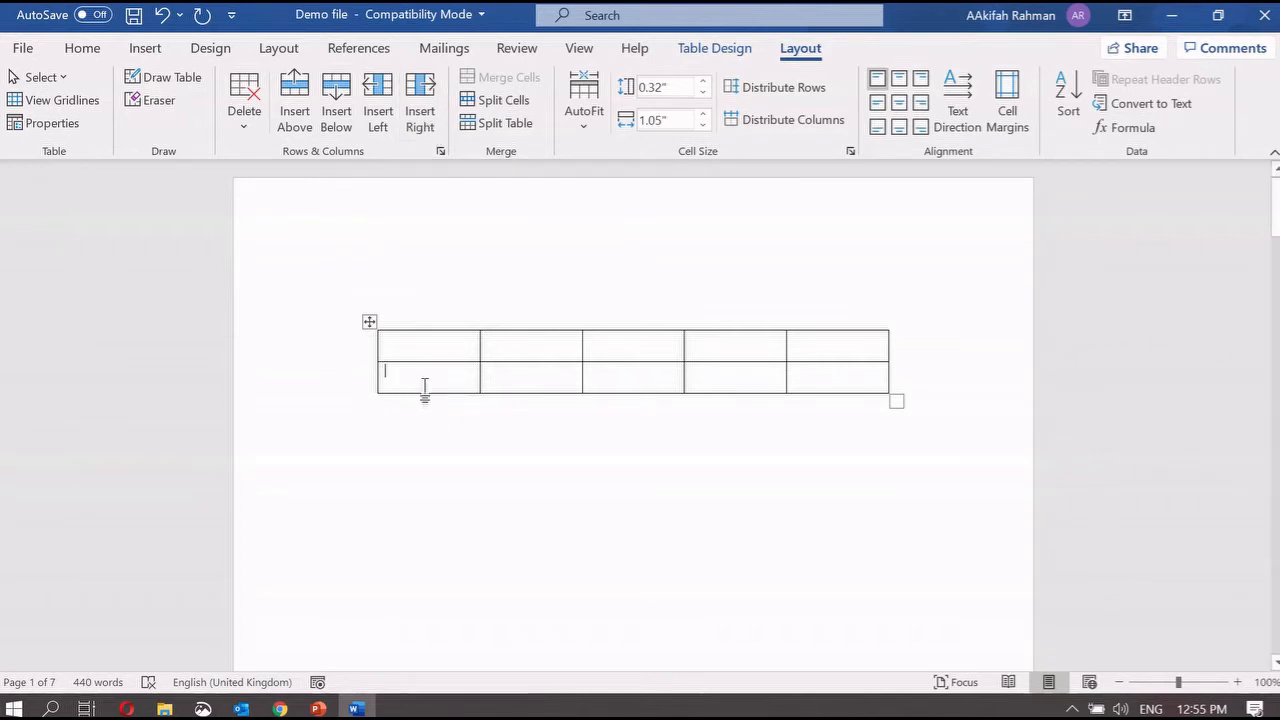
click(342, 118)
click(345, 121)
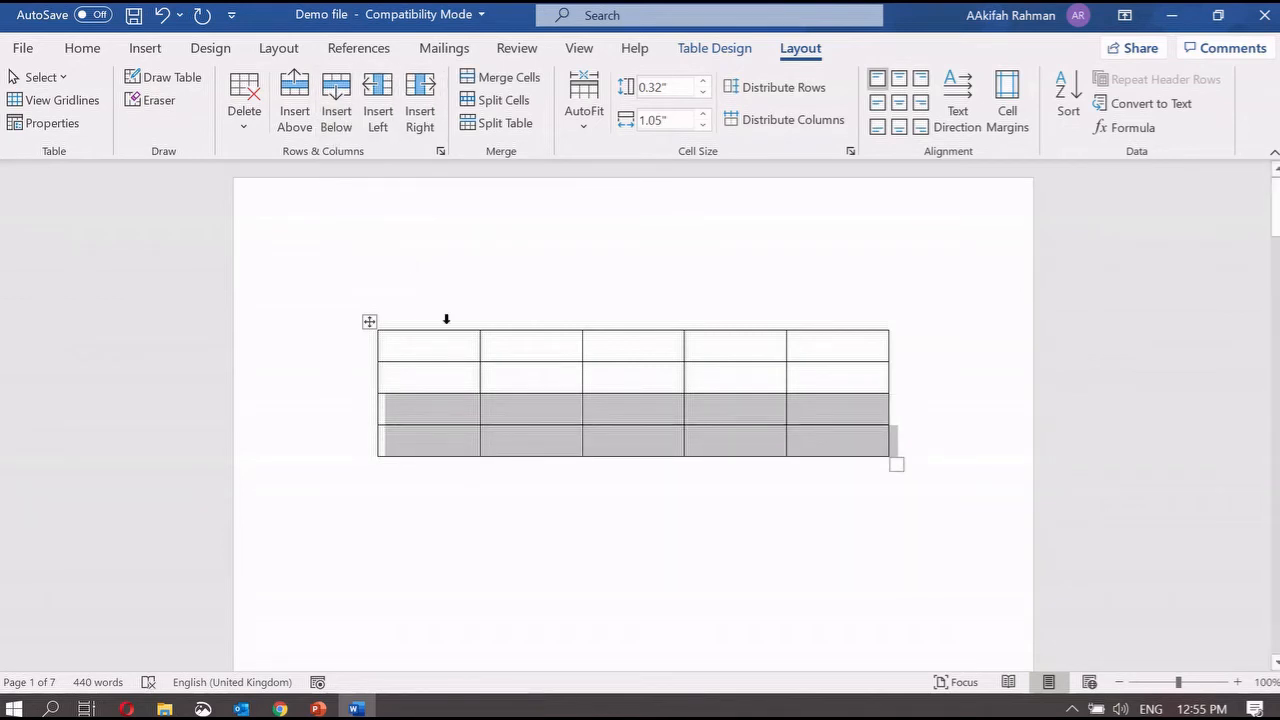
click(470, 378)
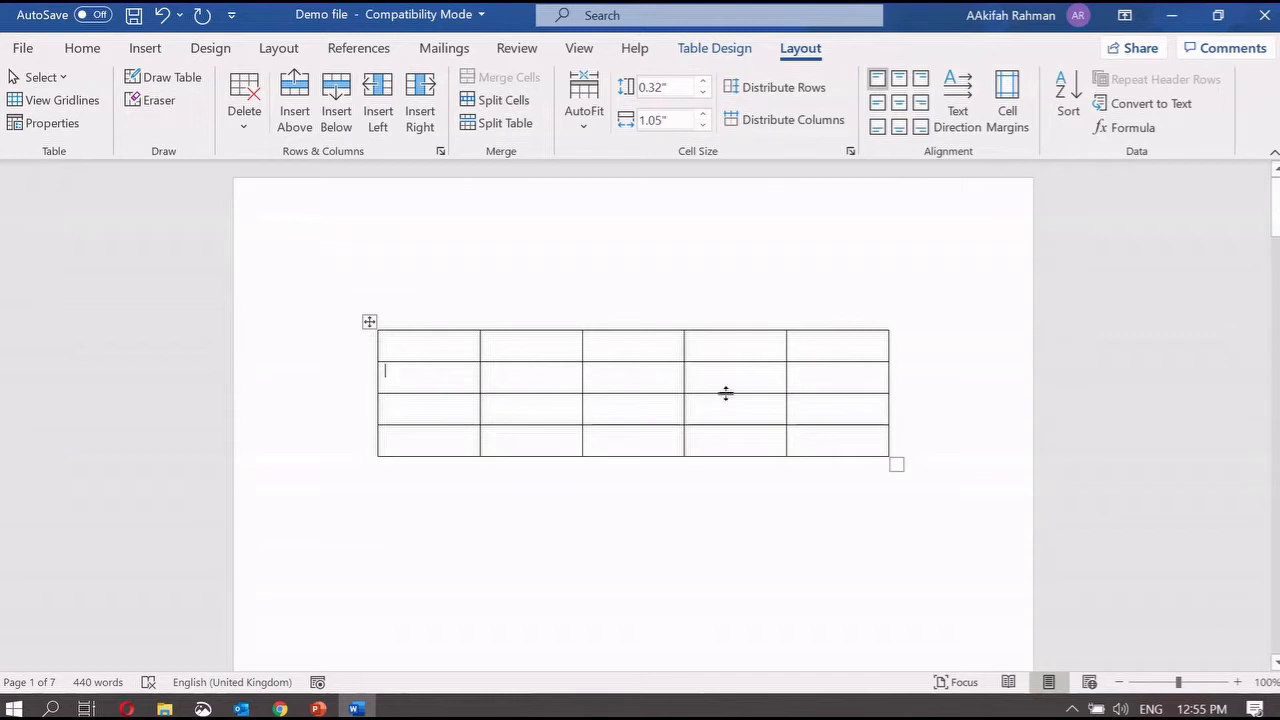
Delete the table's third column.
click(606, 347)
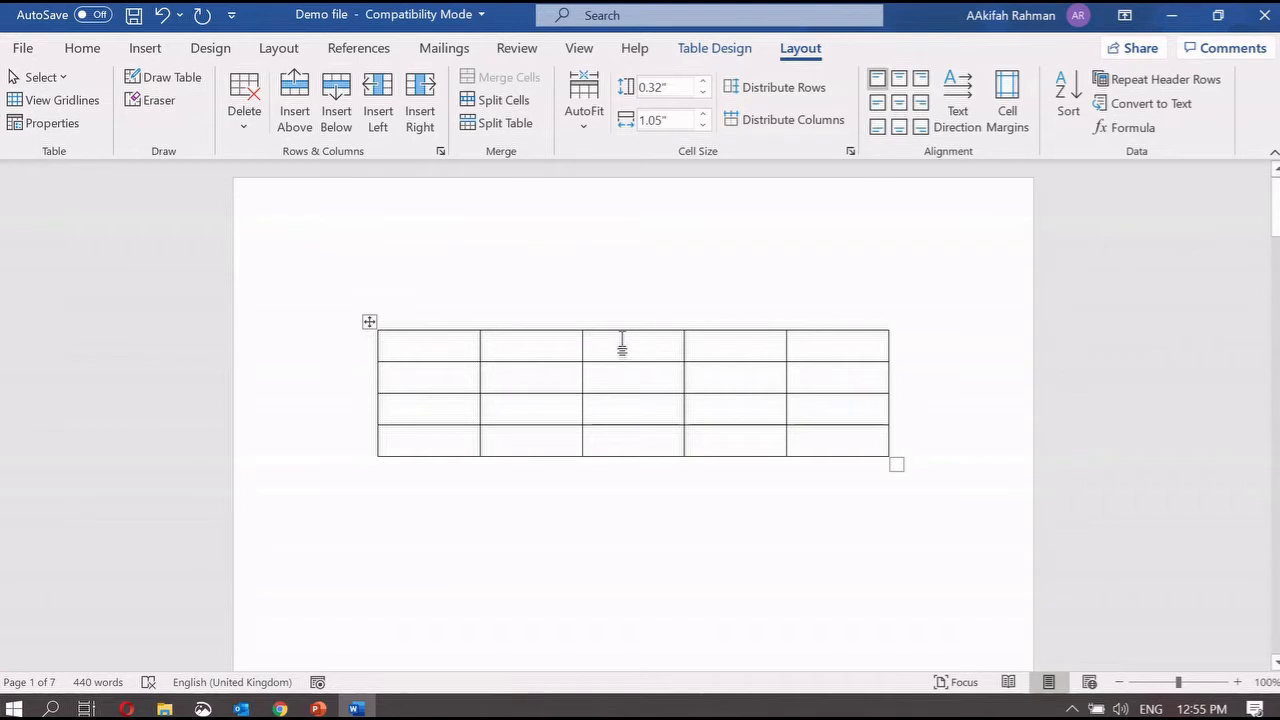
click(253, 122)
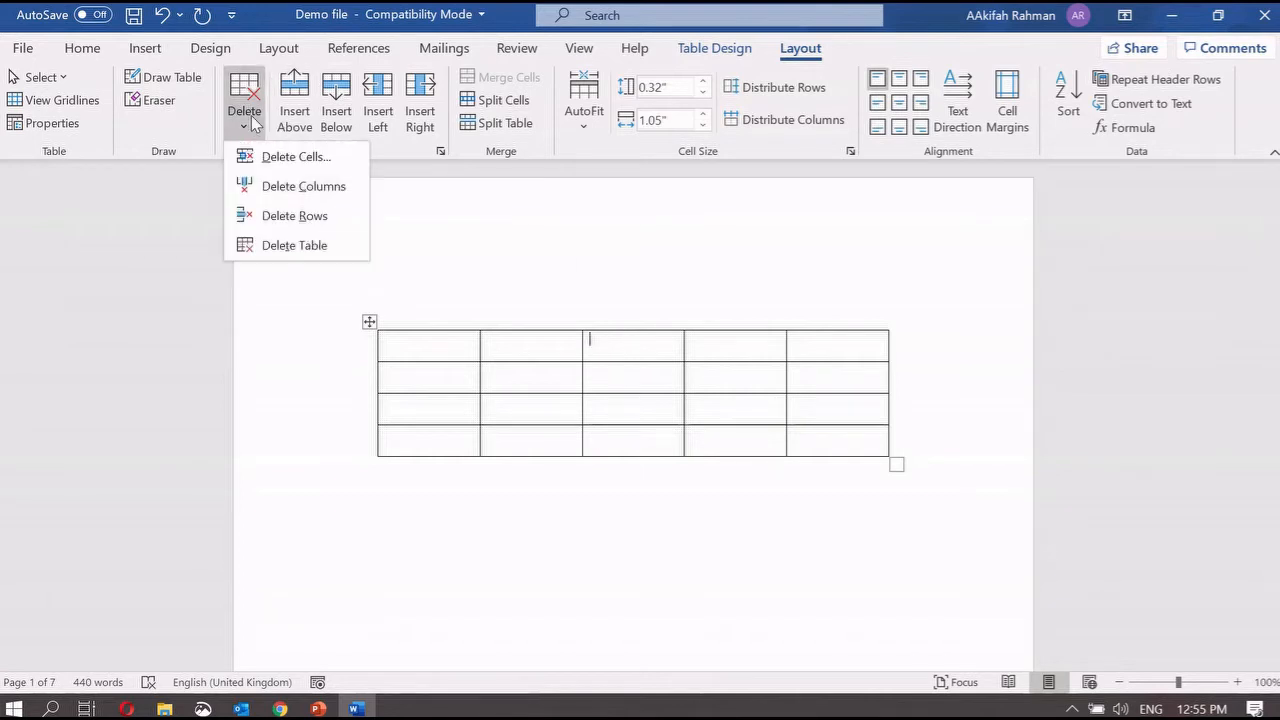
click(272, 189)
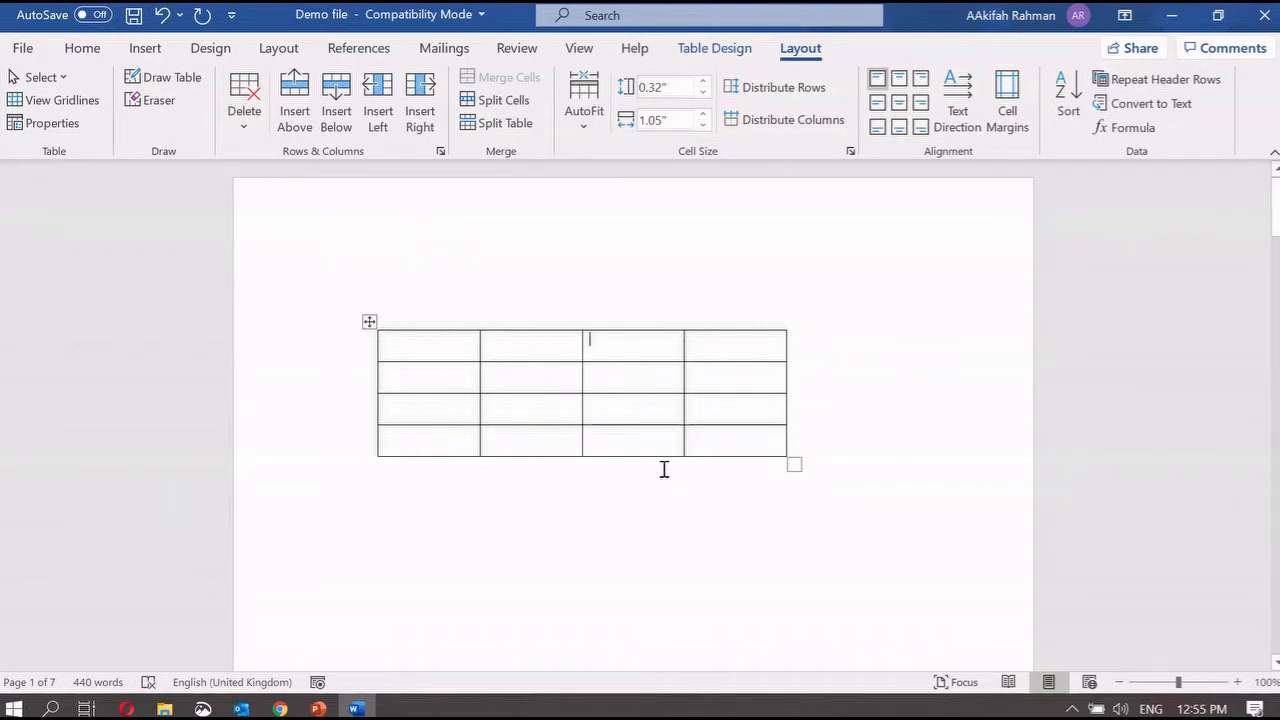
right_click(614, 343)
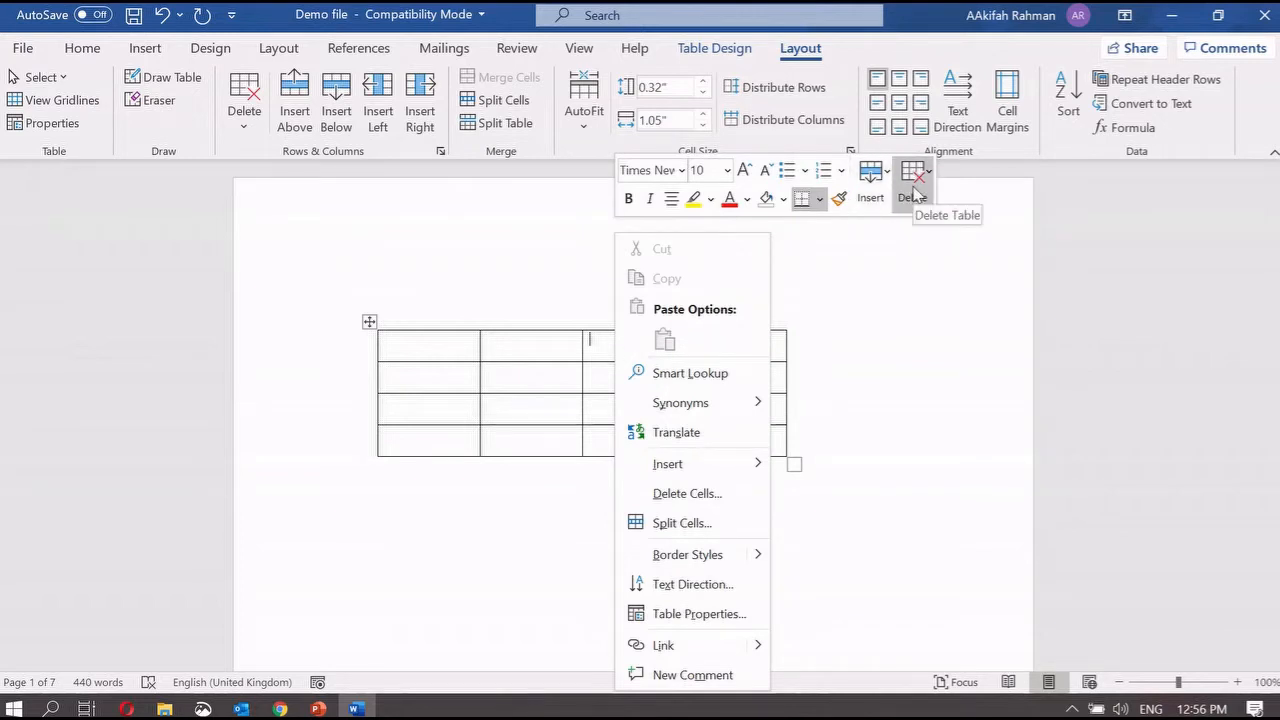
key(Escape)
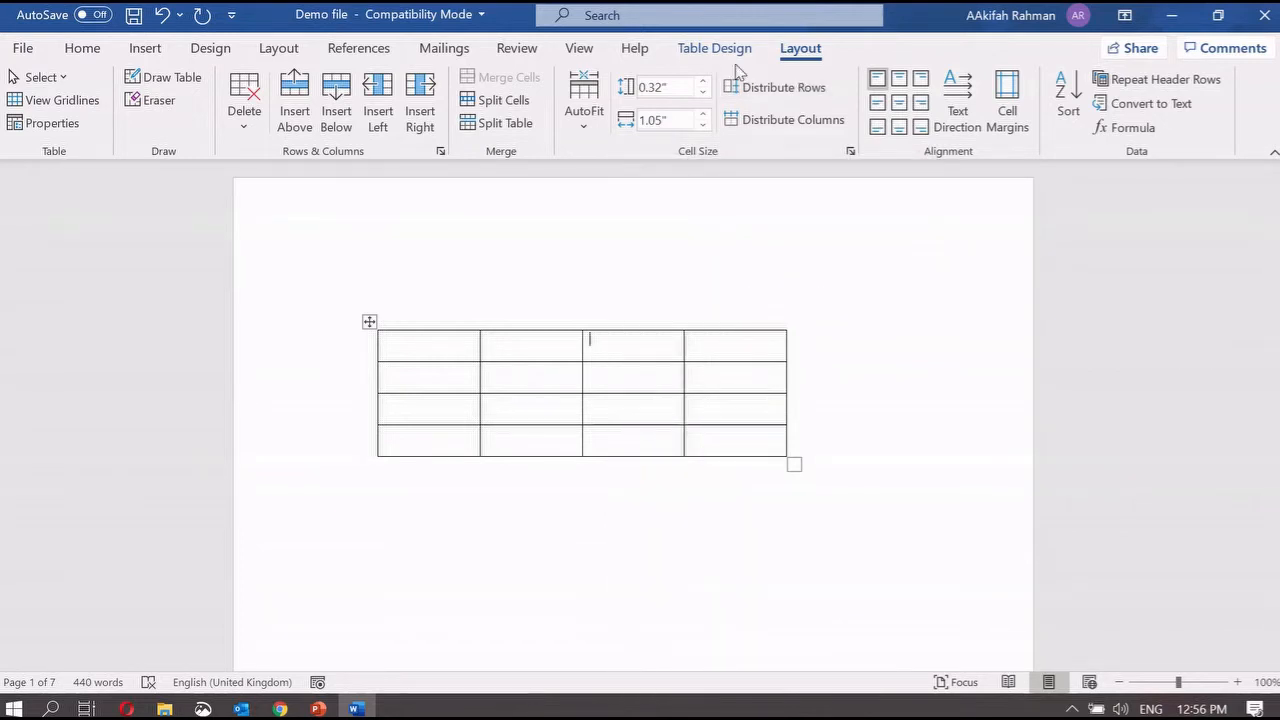
Shade the first cell of the table's top row with a grey theme colour.
click(451, 346)
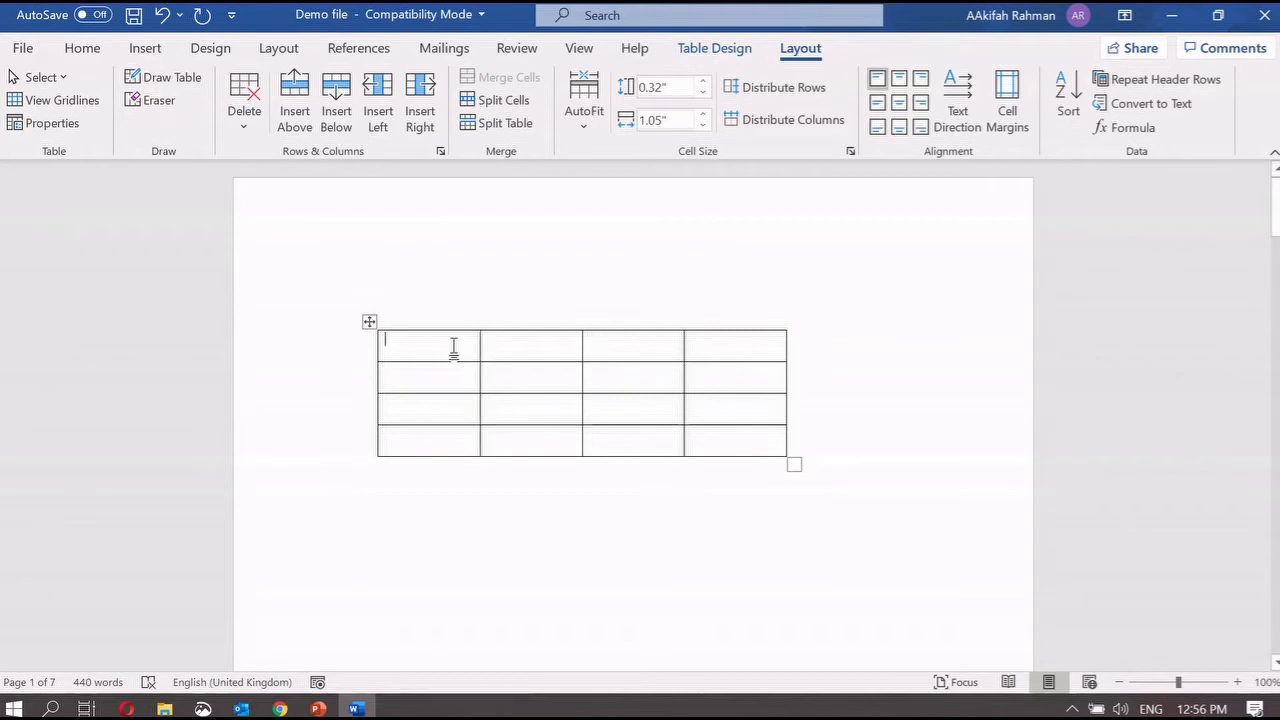
click(722, 55)
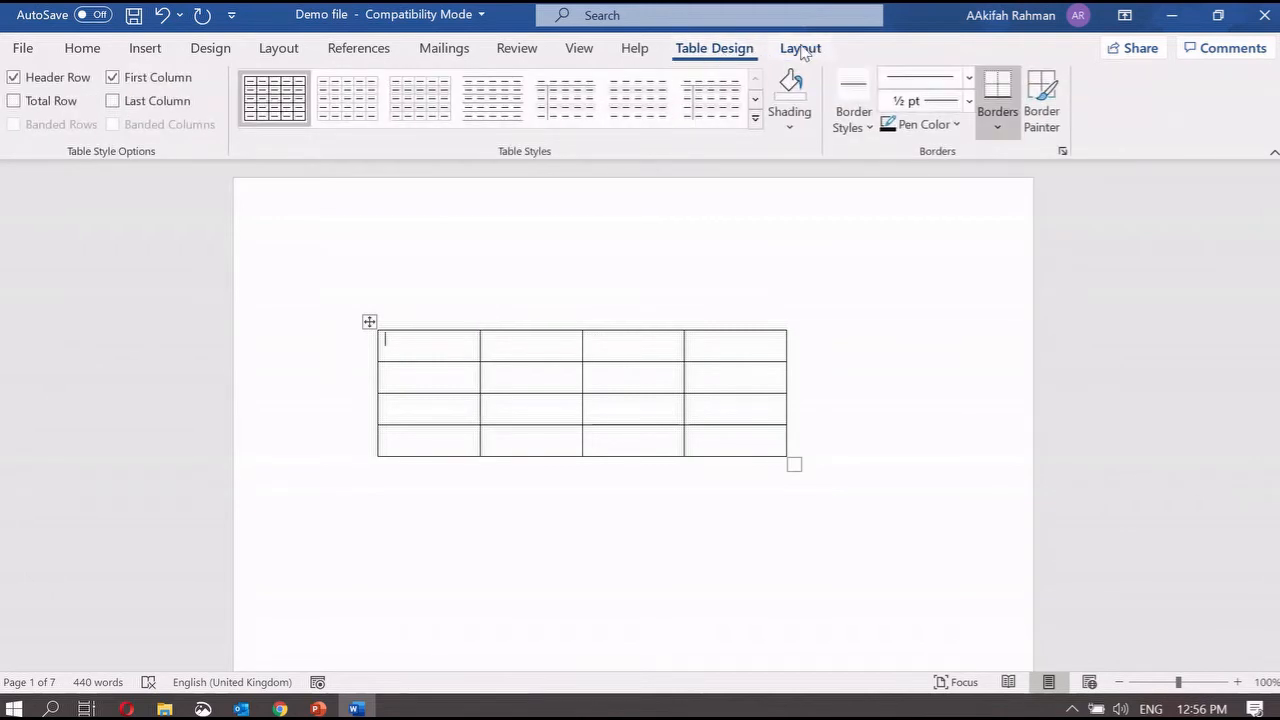
click(802, 50)
click(745, 49)
click(777, 50)
click(735, 50)
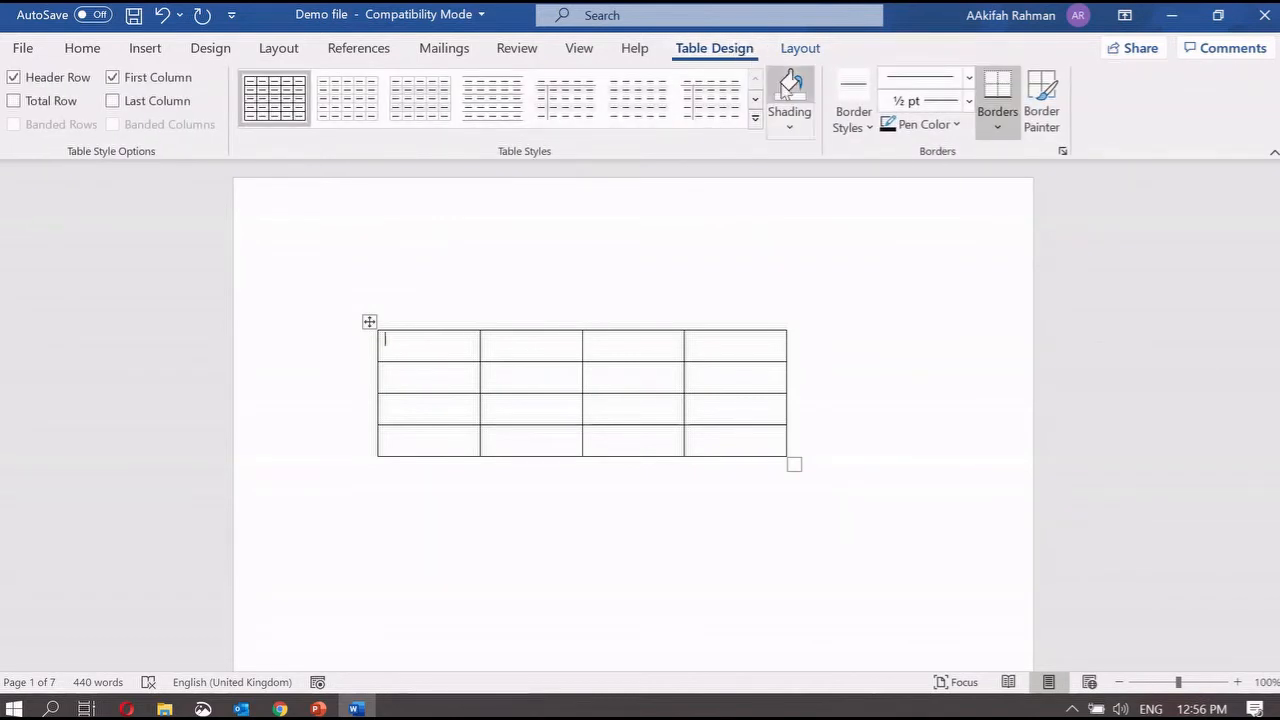
click(799, 126)
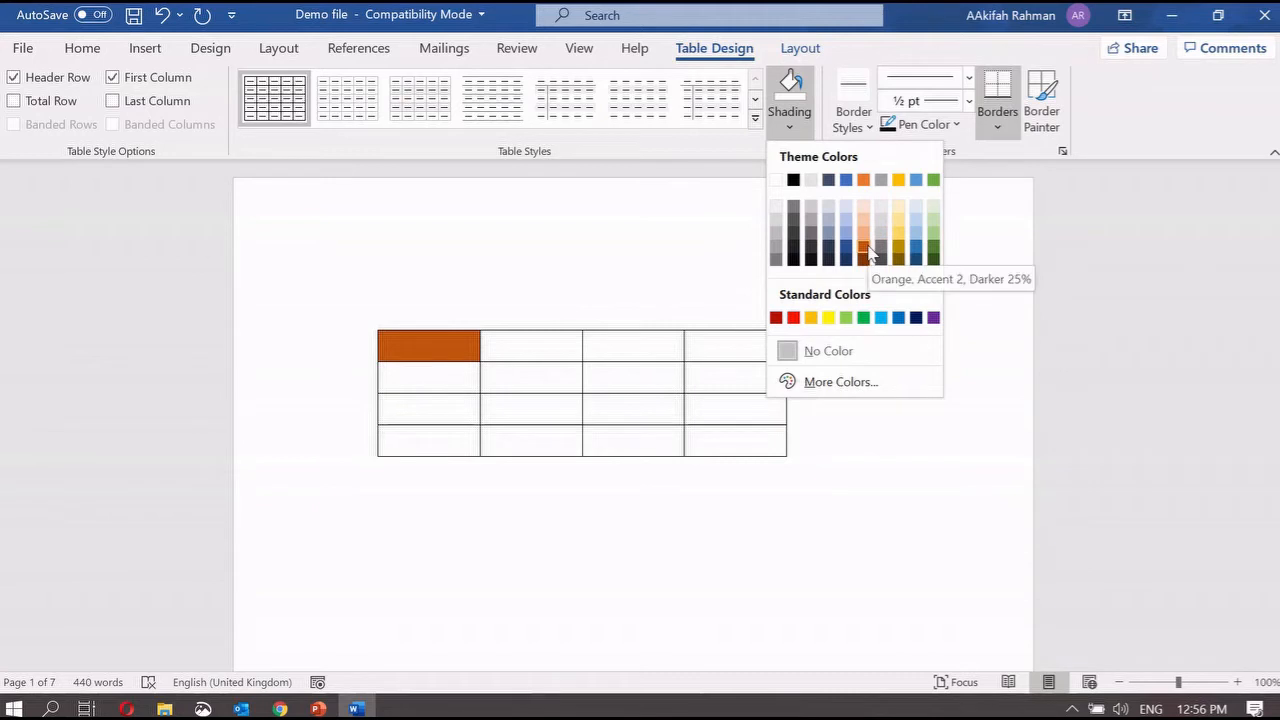
click(780, 254)
click(555, 343)
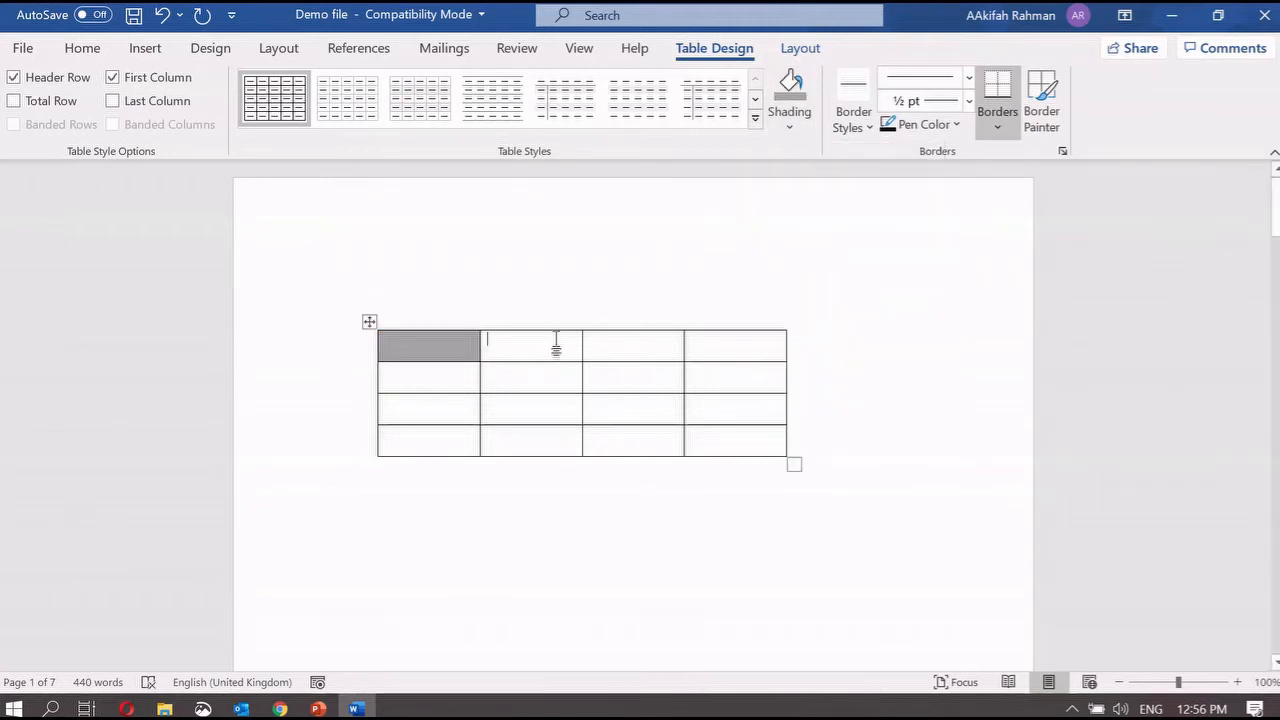
Shade the top row's second and fourth cells with the darker grey and its third cell with the lighter grey.
click(792, 125)
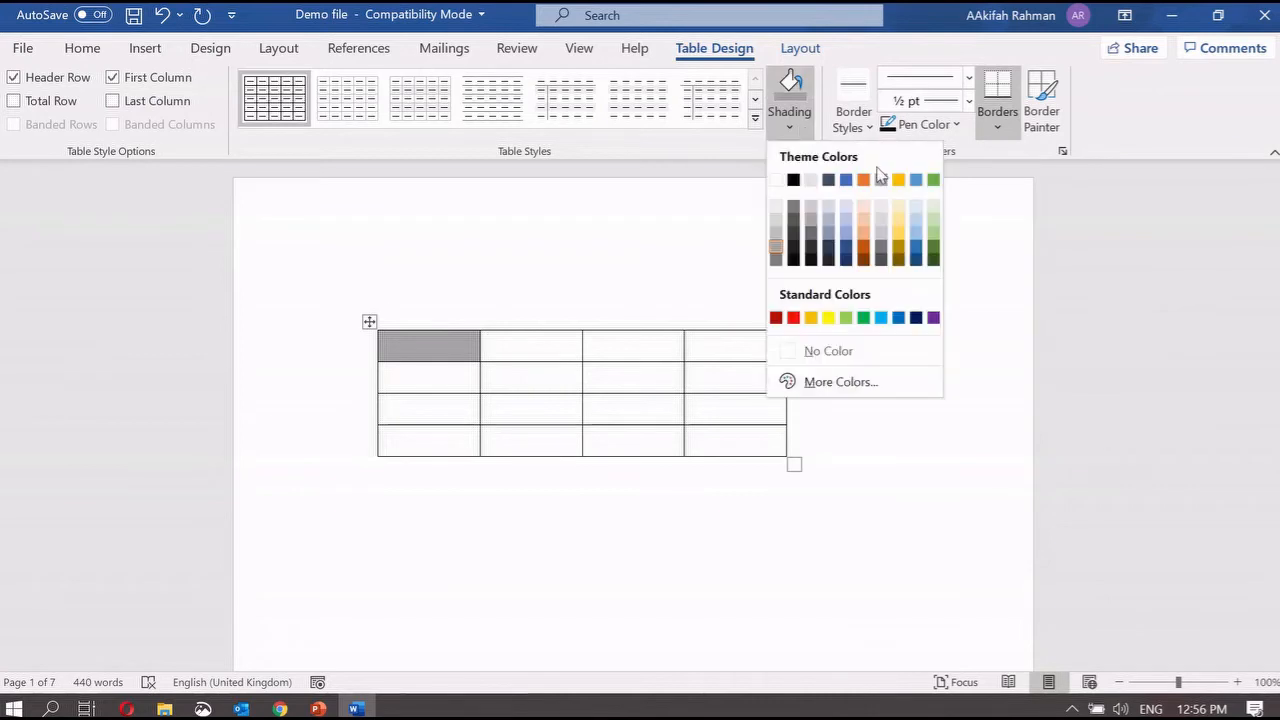
click(775, 257)
click(651, 351)
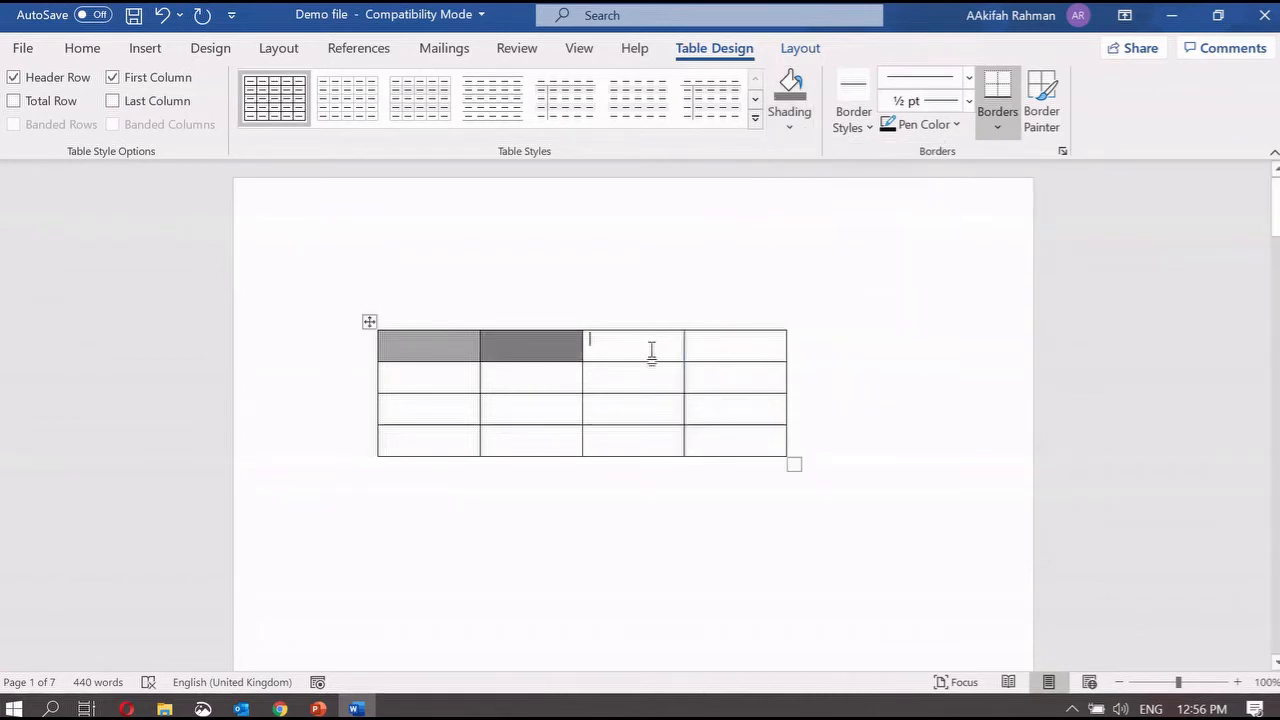
click(799, 127)
click(775, 257)
click(714, 357)
click(790, 122)
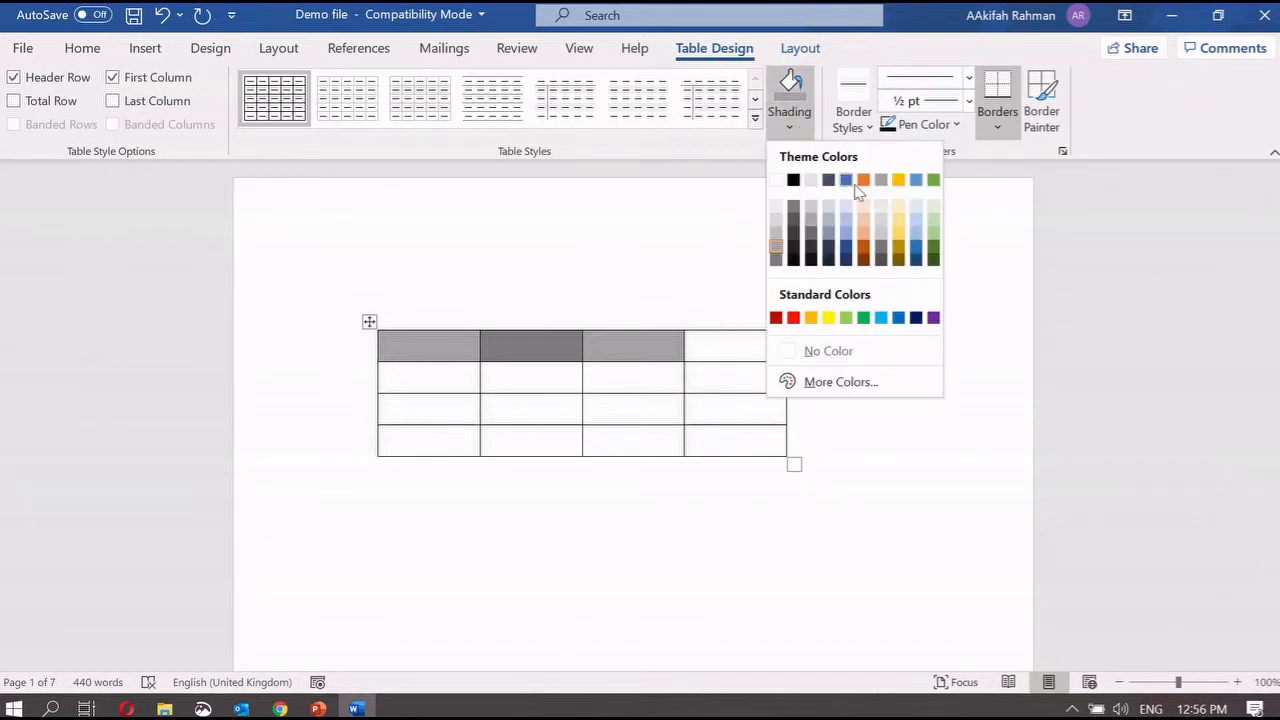
click(776, 257)
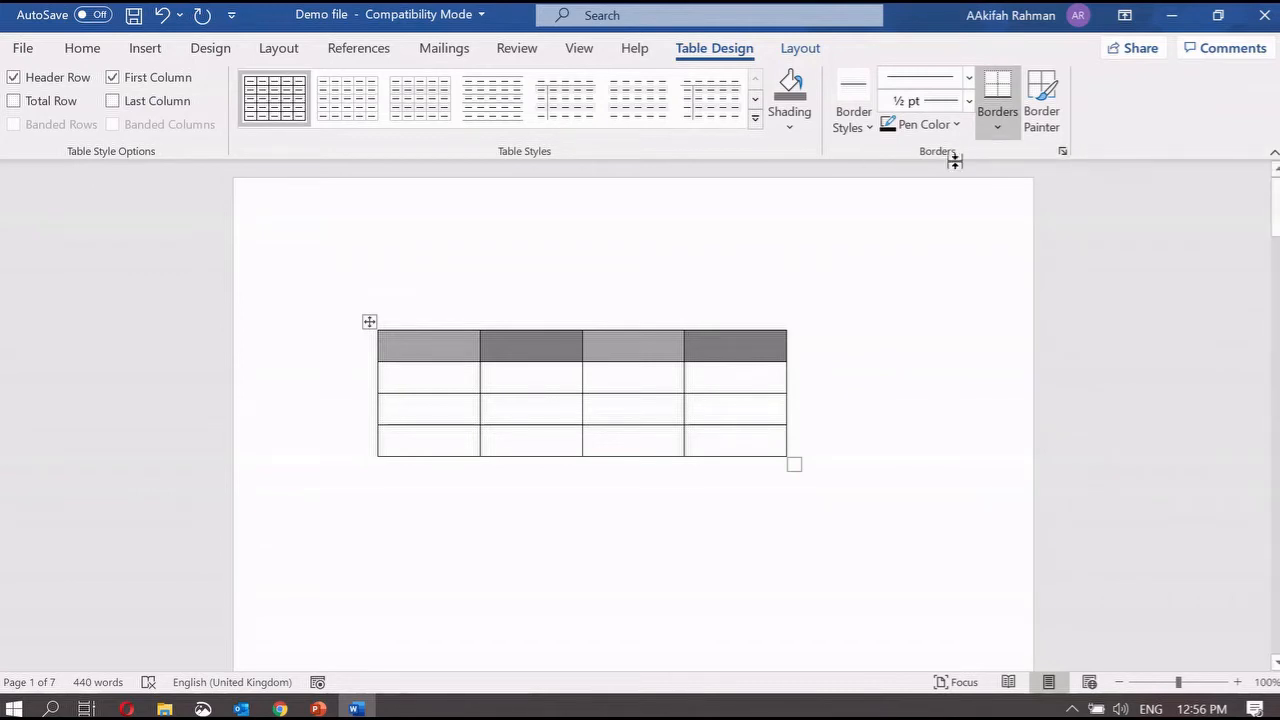
Look through the theme border styles and remove all borders from the whole table using No Border.
click(860, 130)
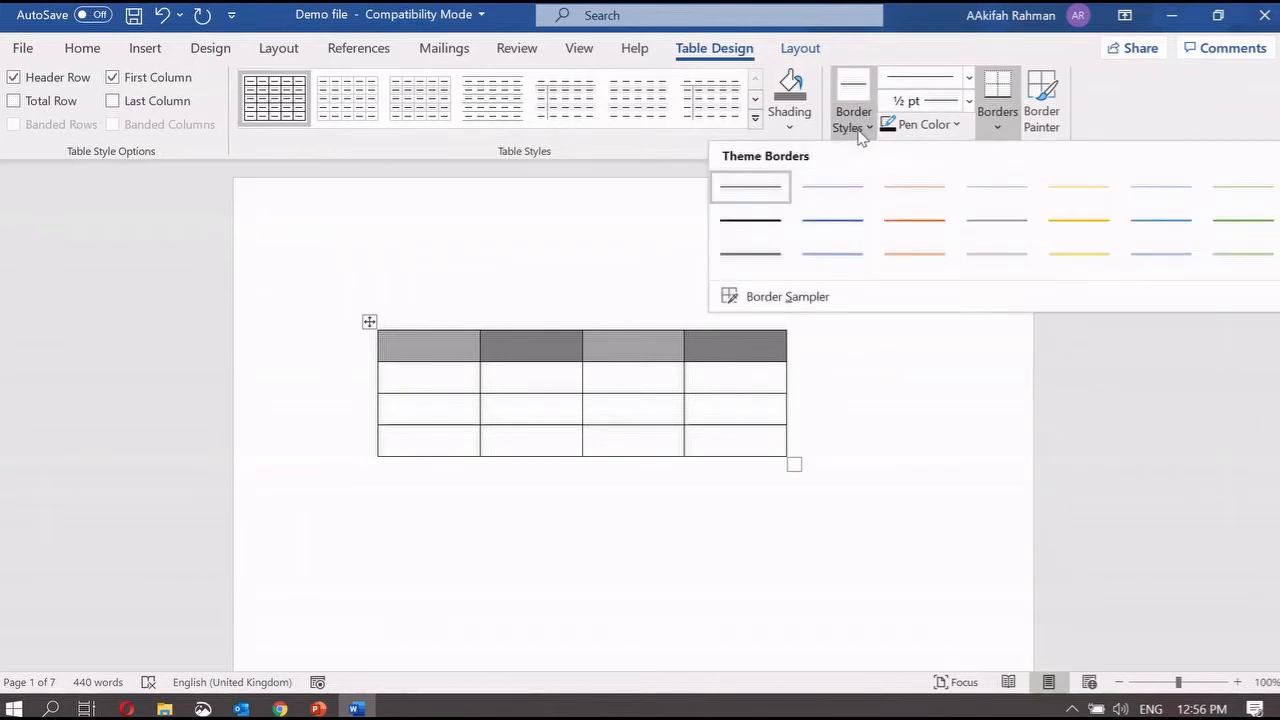
click(870, 372)
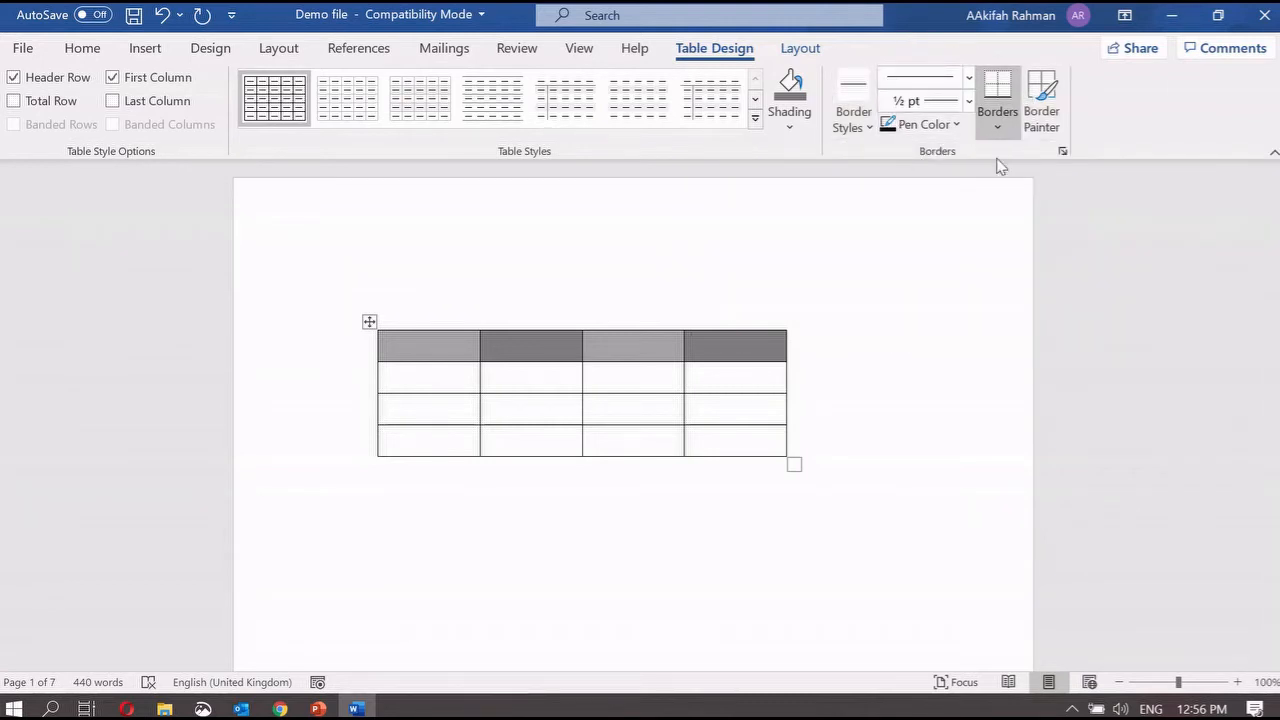
click(370, 320)
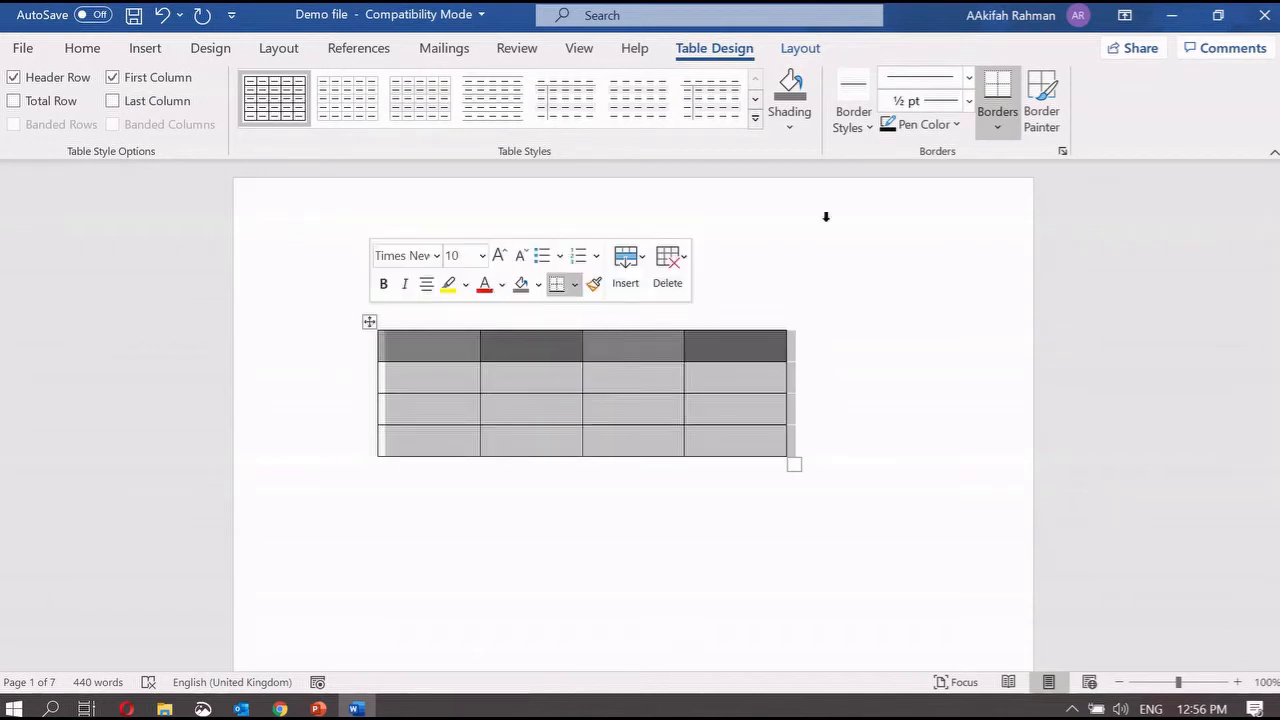
click(1008, 138)
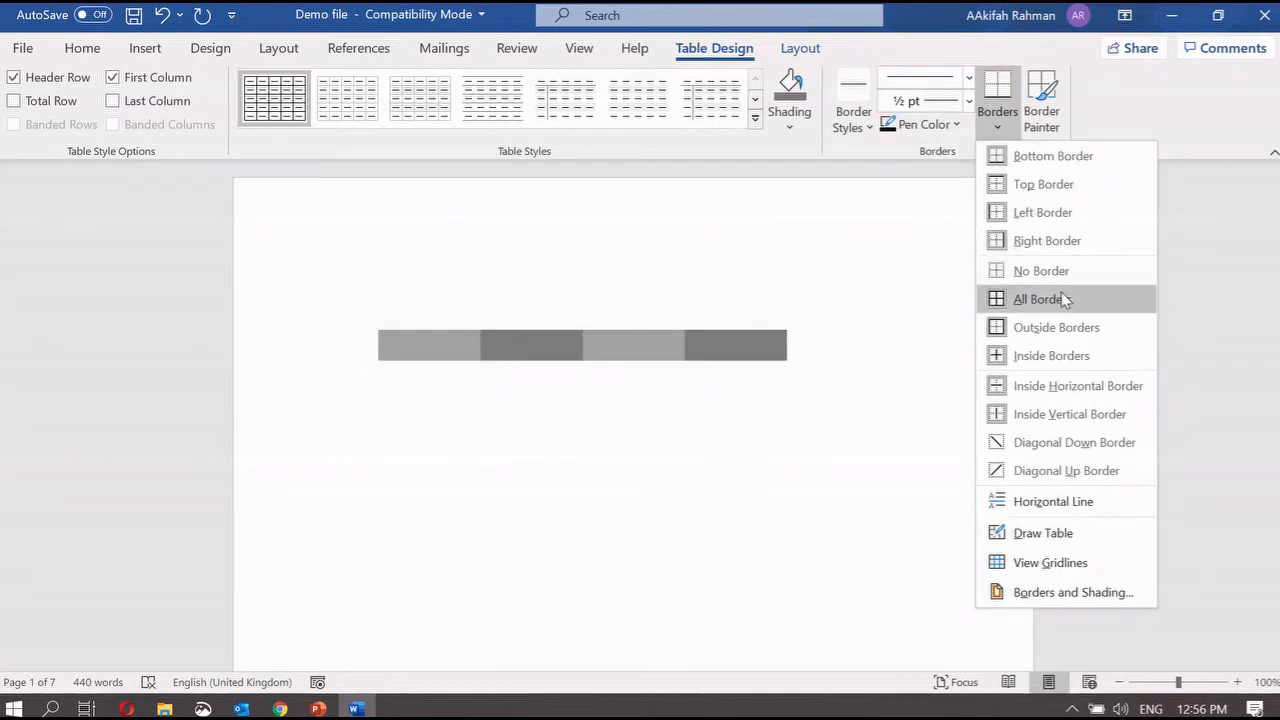
click(1008, 272)
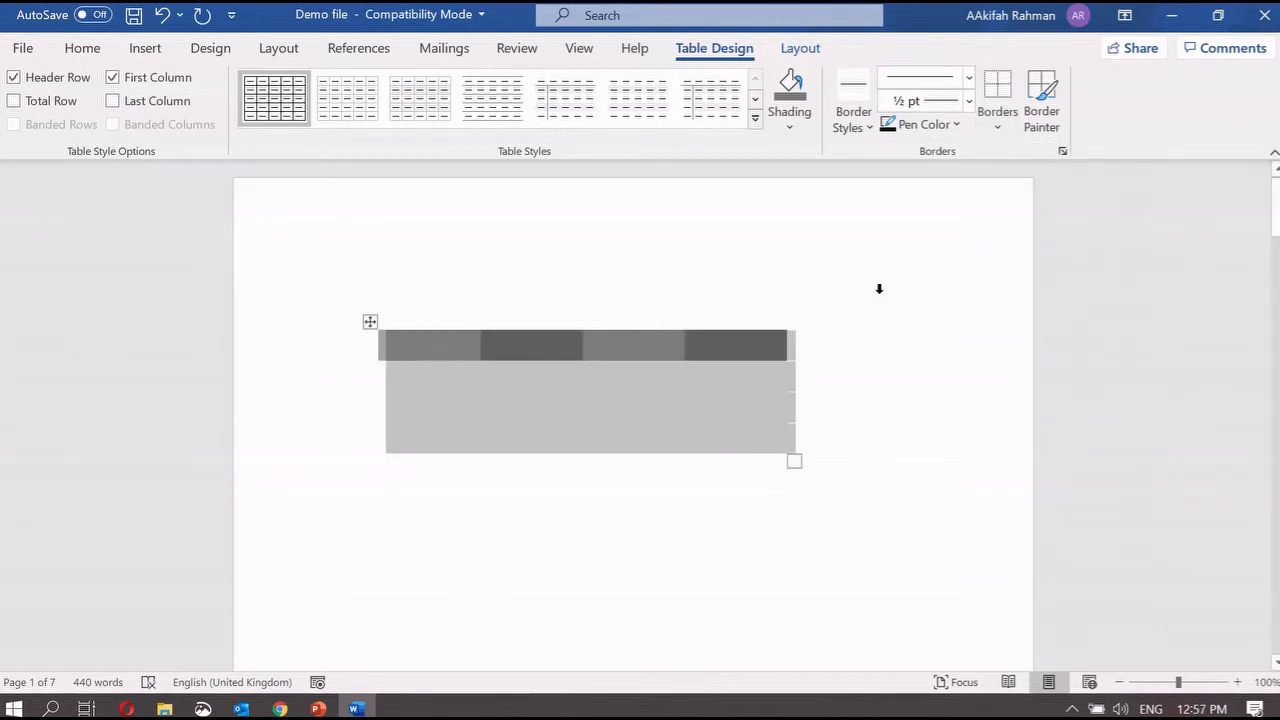
click(846, 443)
Apply All Borders to the whole table.
click(371, 322)
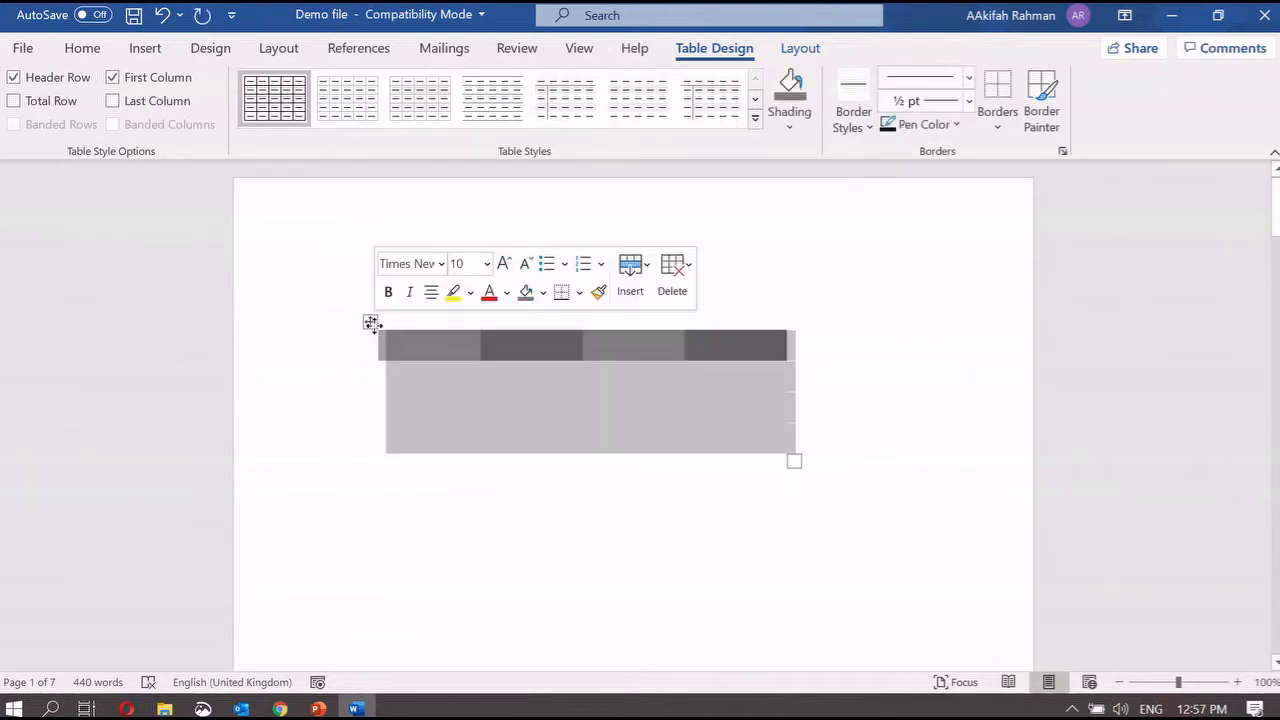
click(547, 400)
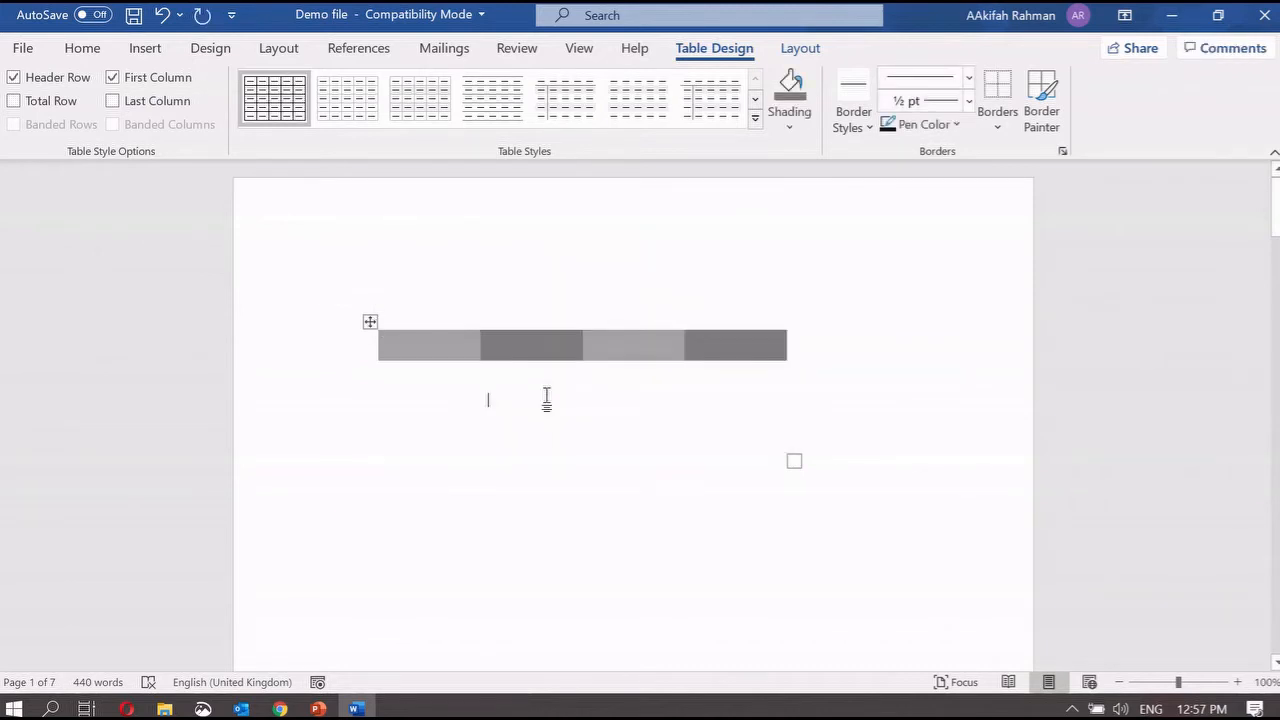
click(370, 322)
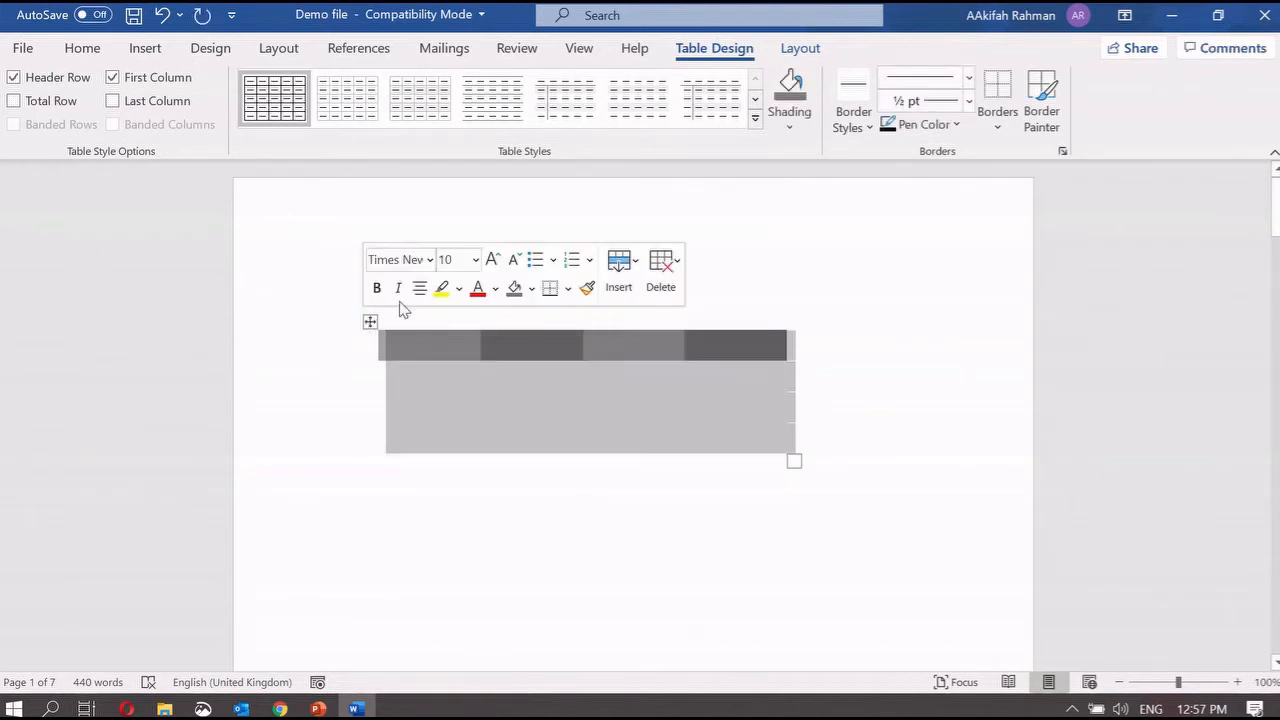
click(997, 118)
click(1063, 297)
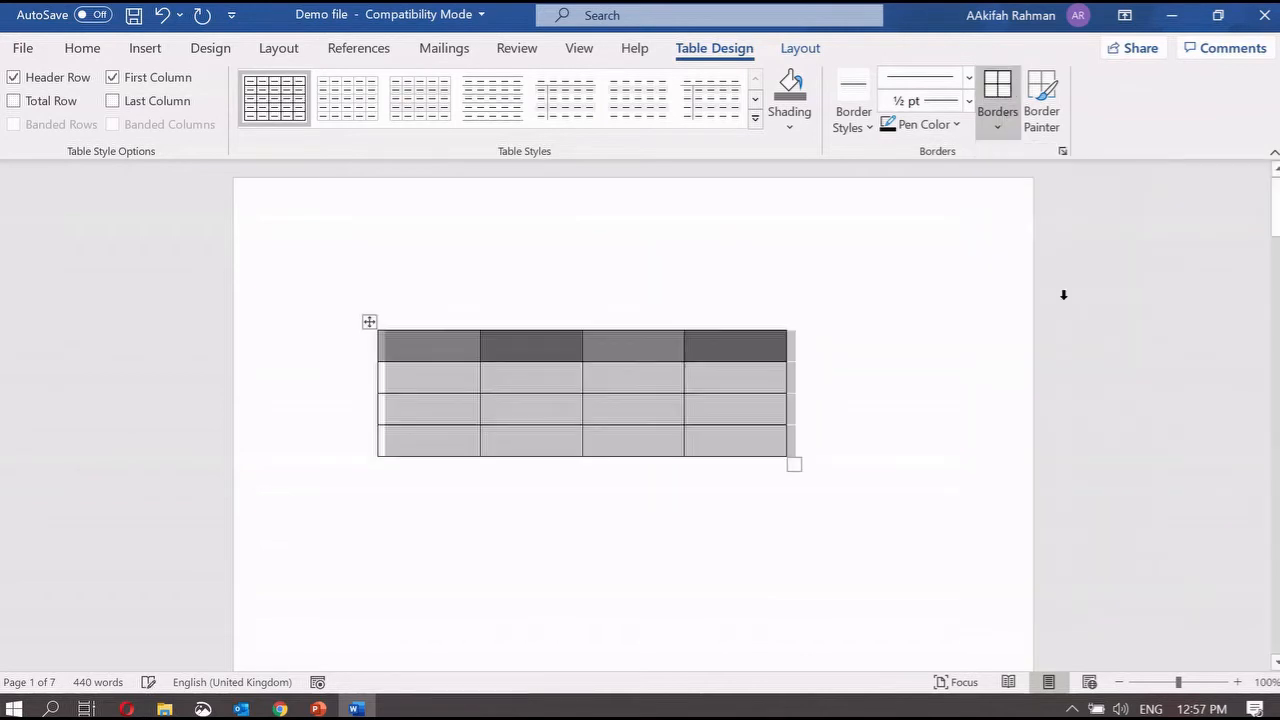
click(894, 354)
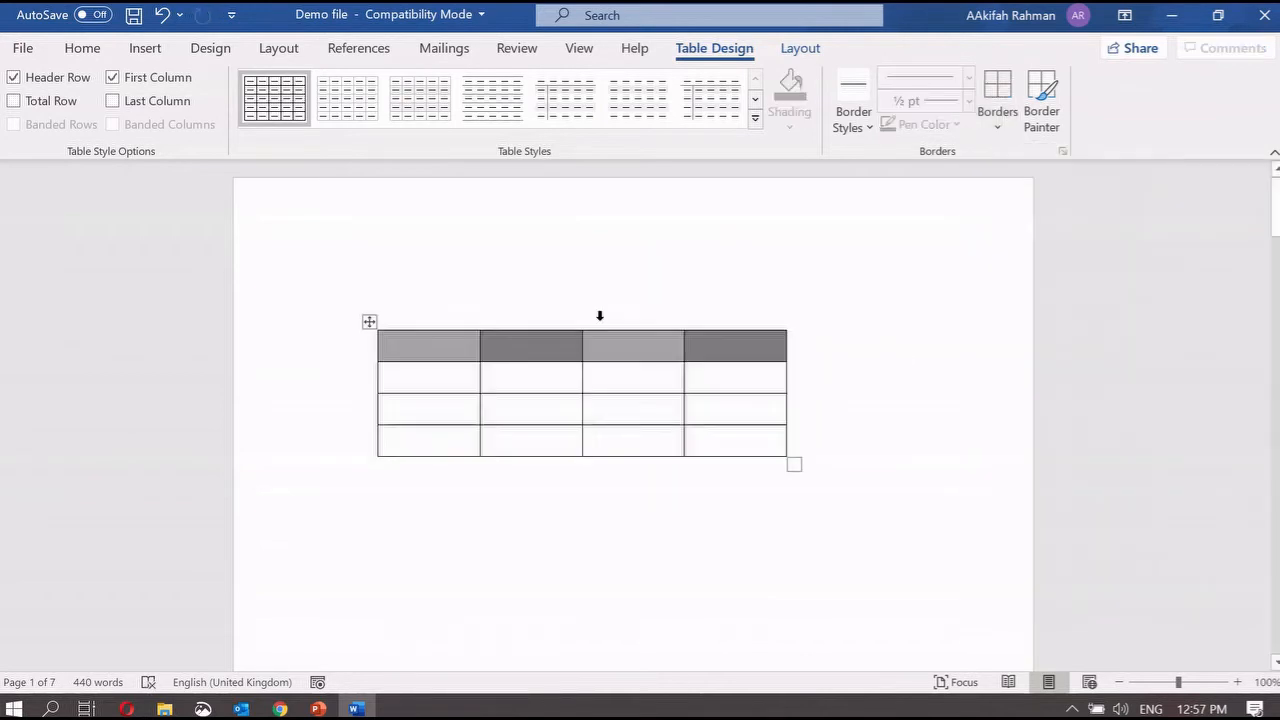
Paint 2 ¼ pt borders on the third header cell's top and right edges and the fourth header cell's right edge.
click(370, 321)
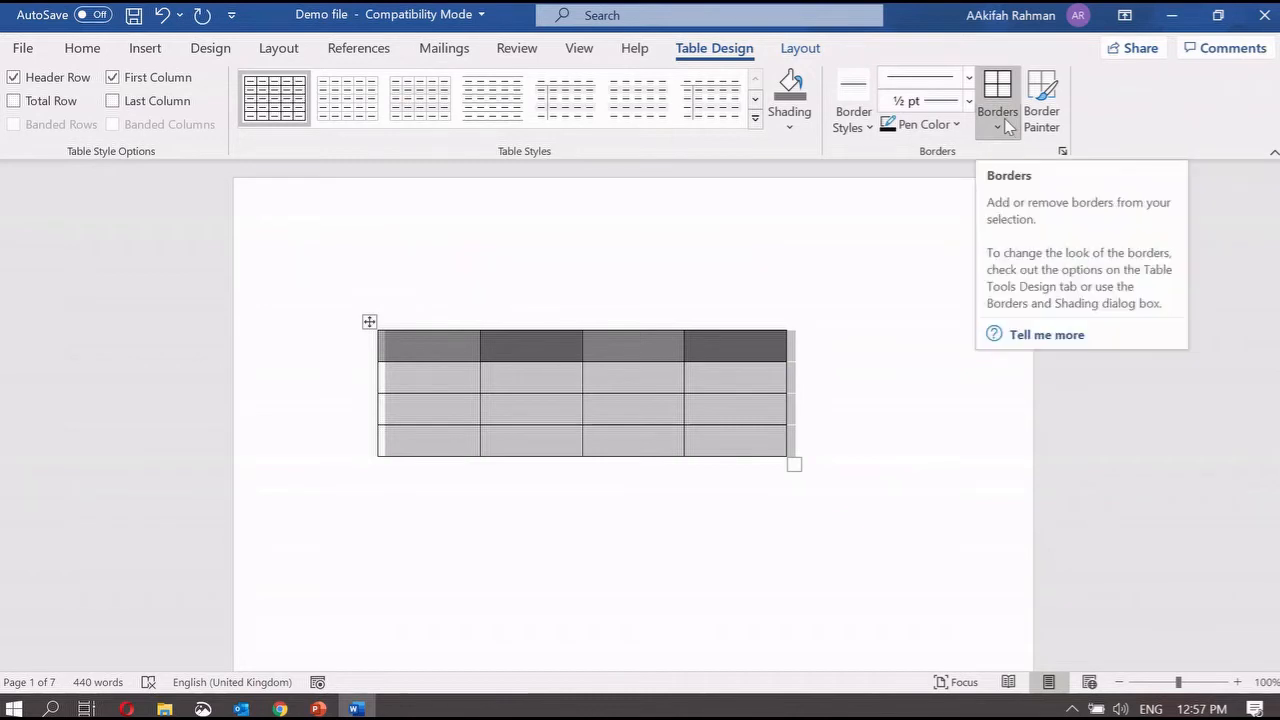
click(614, 345)
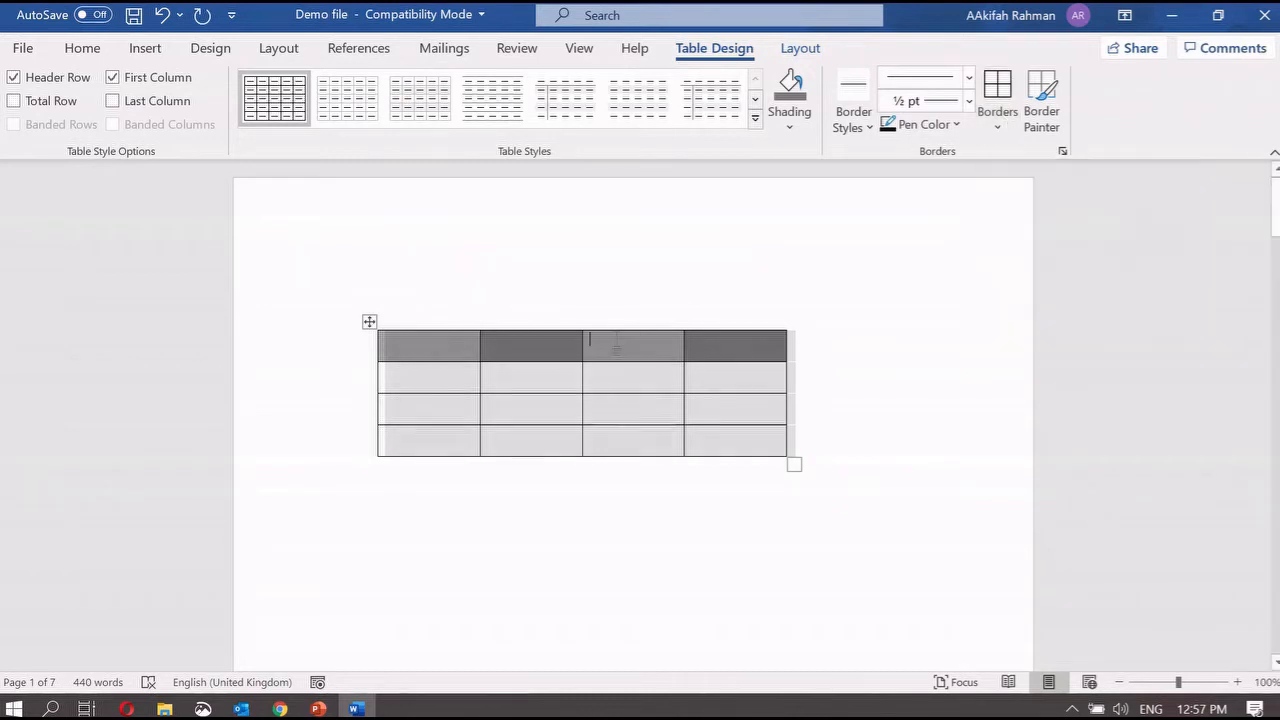
click(370, 321)
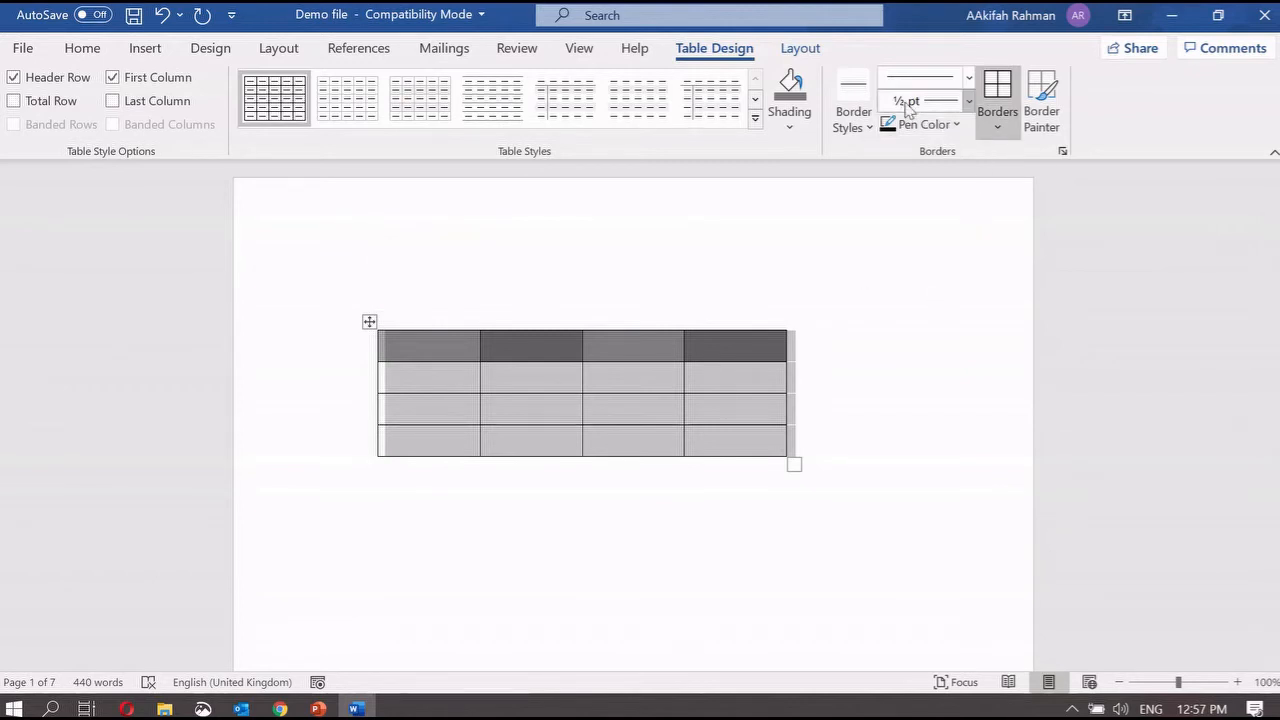
click(969, 101)
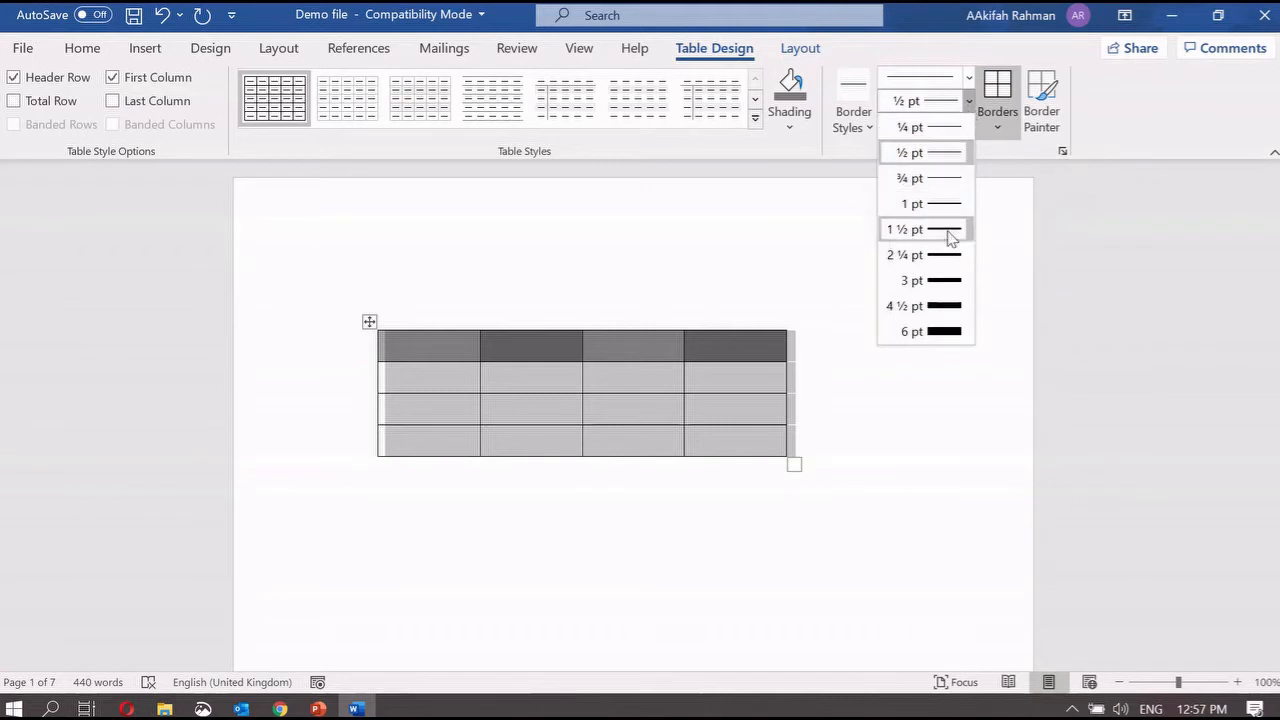
click(948, 256)
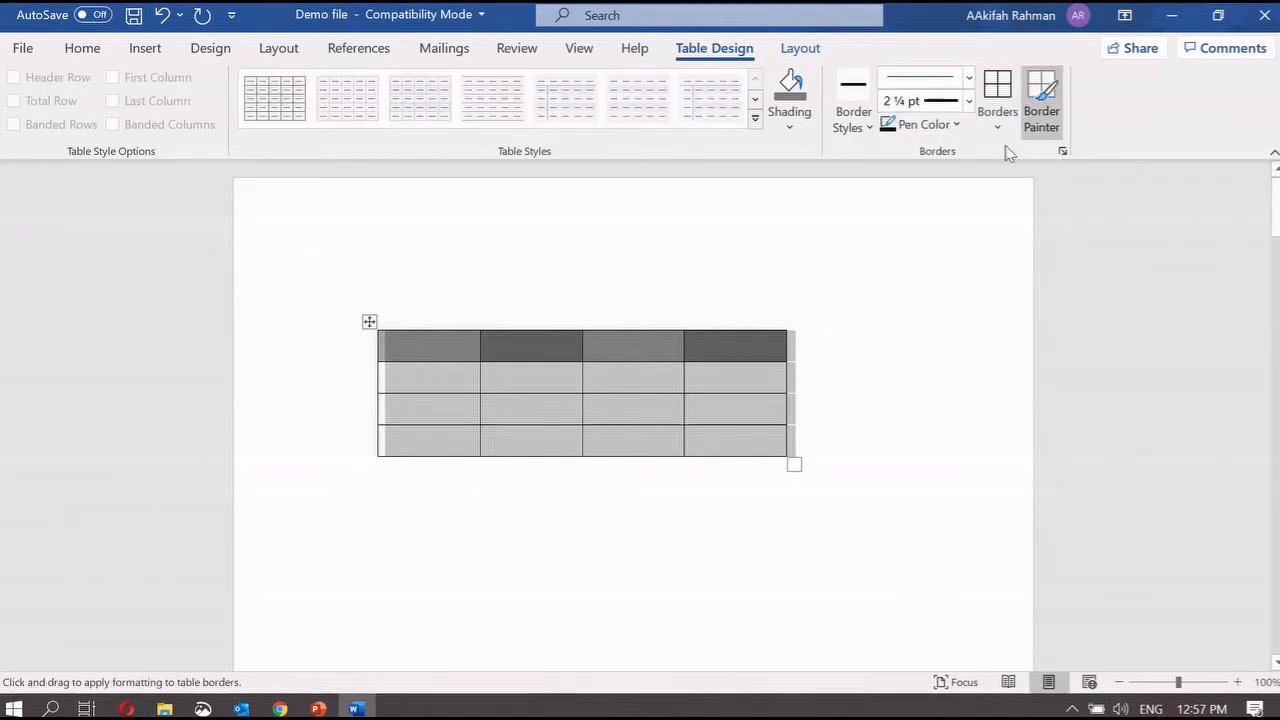
click(680, 331)
click(686, 346)
click(789, 343)
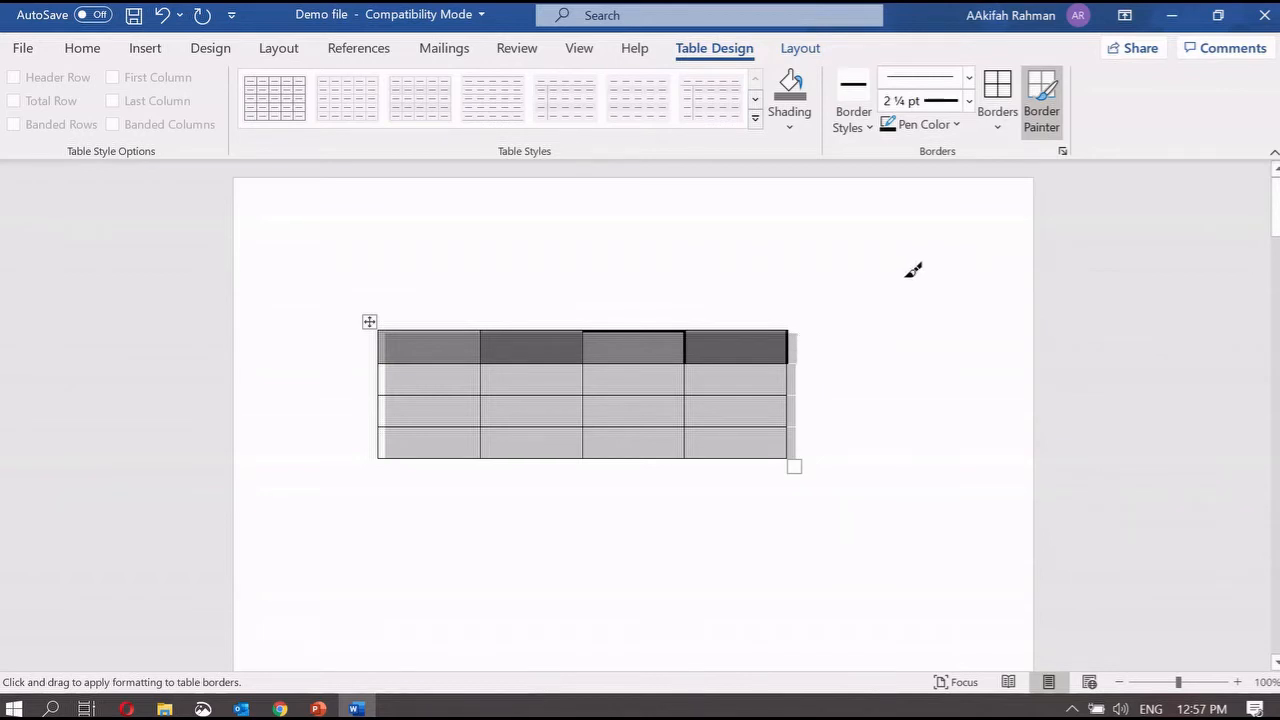
Stop the Border Painter and undo the thick borders painted on the header row.
key(Escape)
key(ctrl+z)
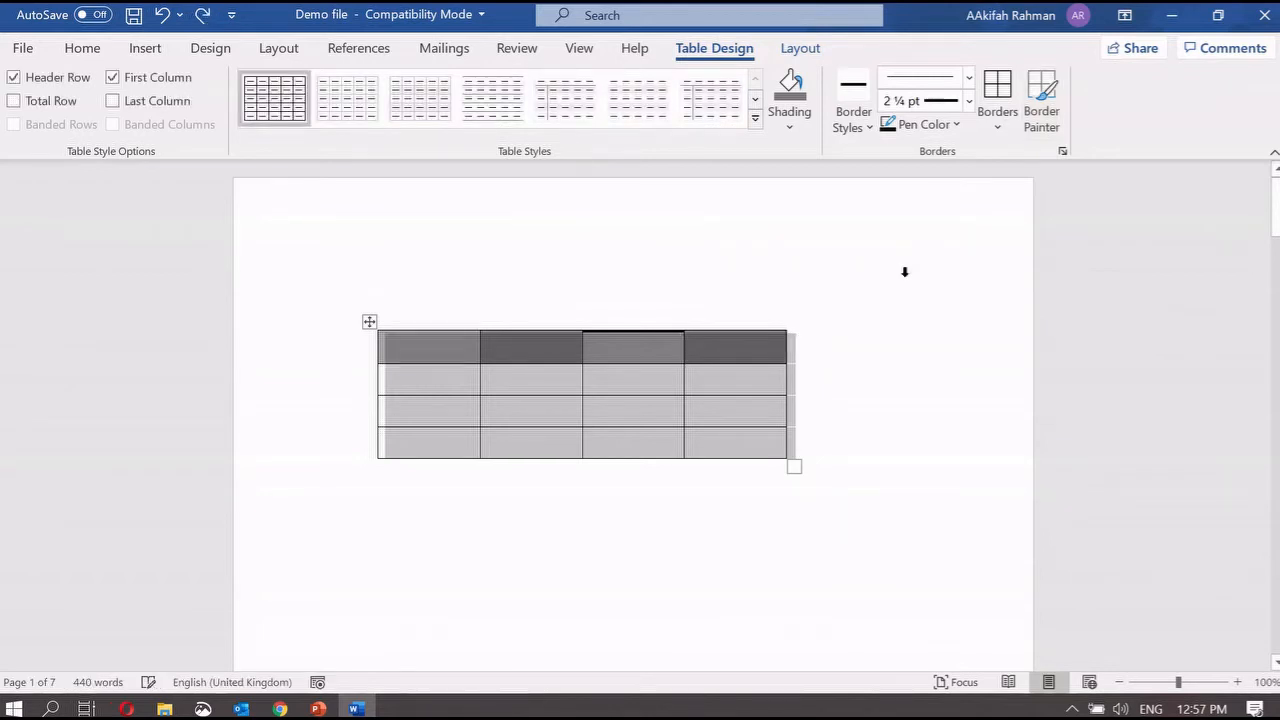
click(904, 271)
click(723, 403)
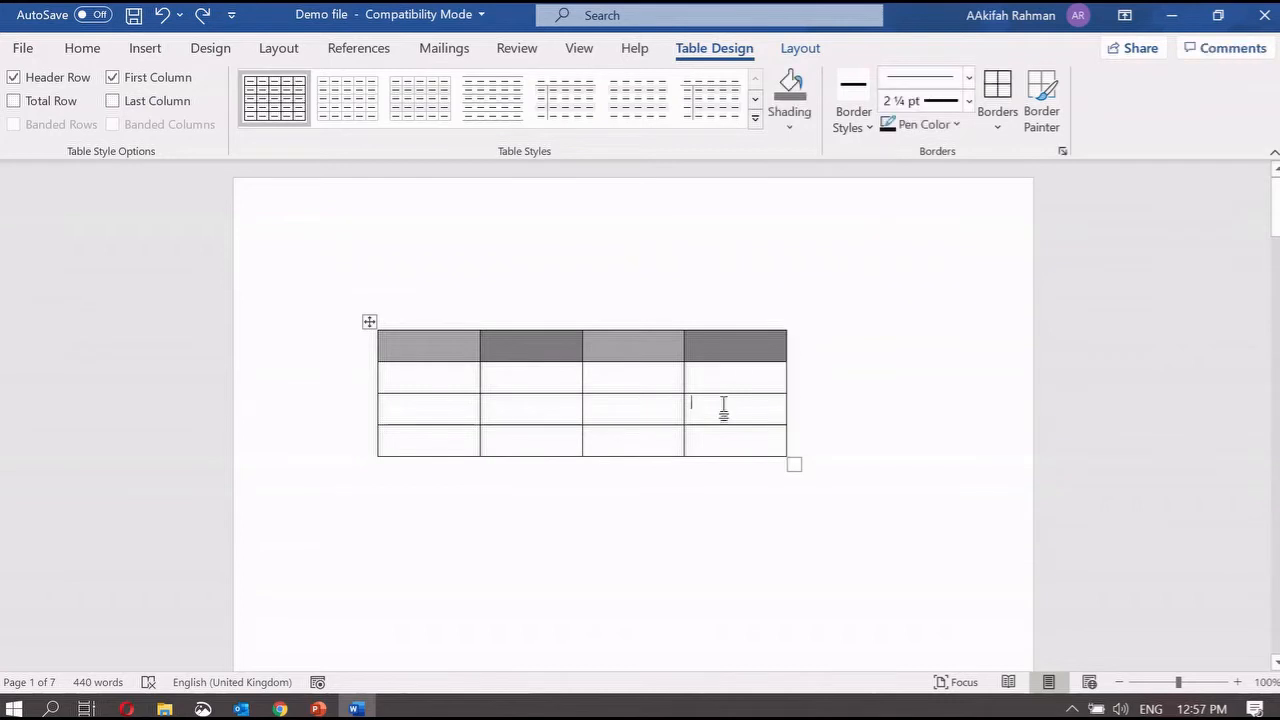
Merge all four cells of the table's third row into one cell.
click(370, 322)
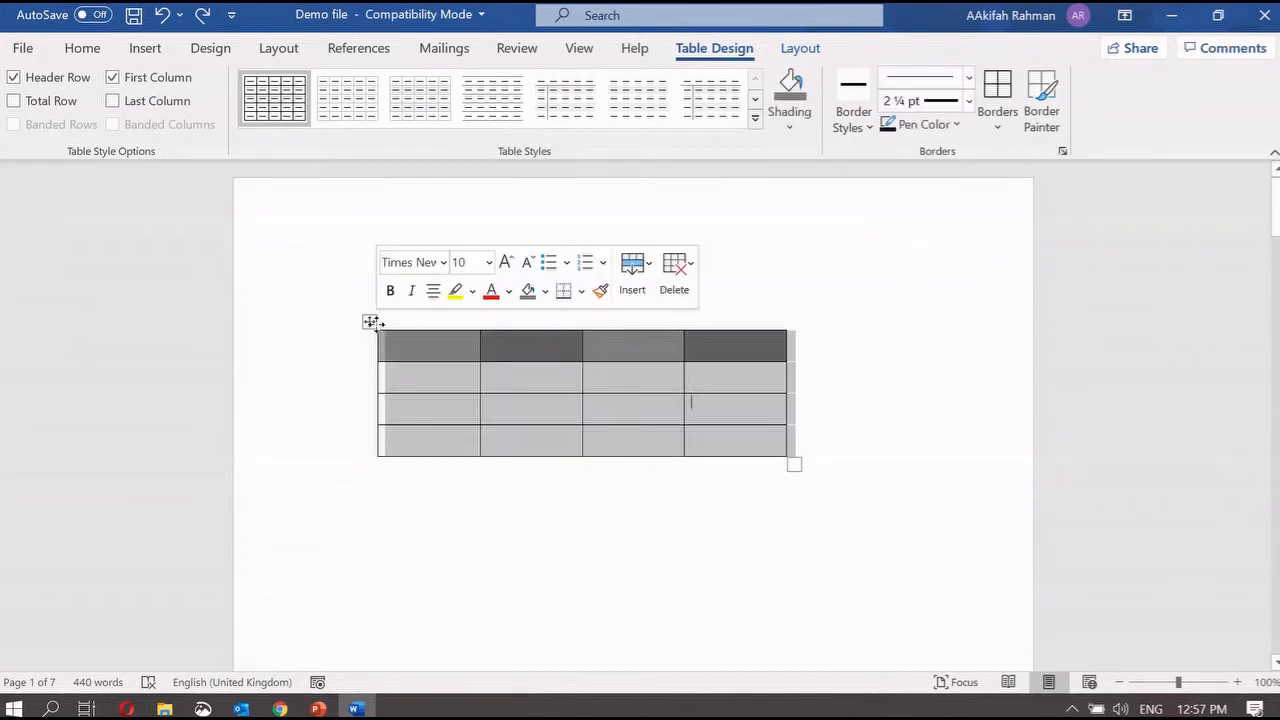
click(805, 48)
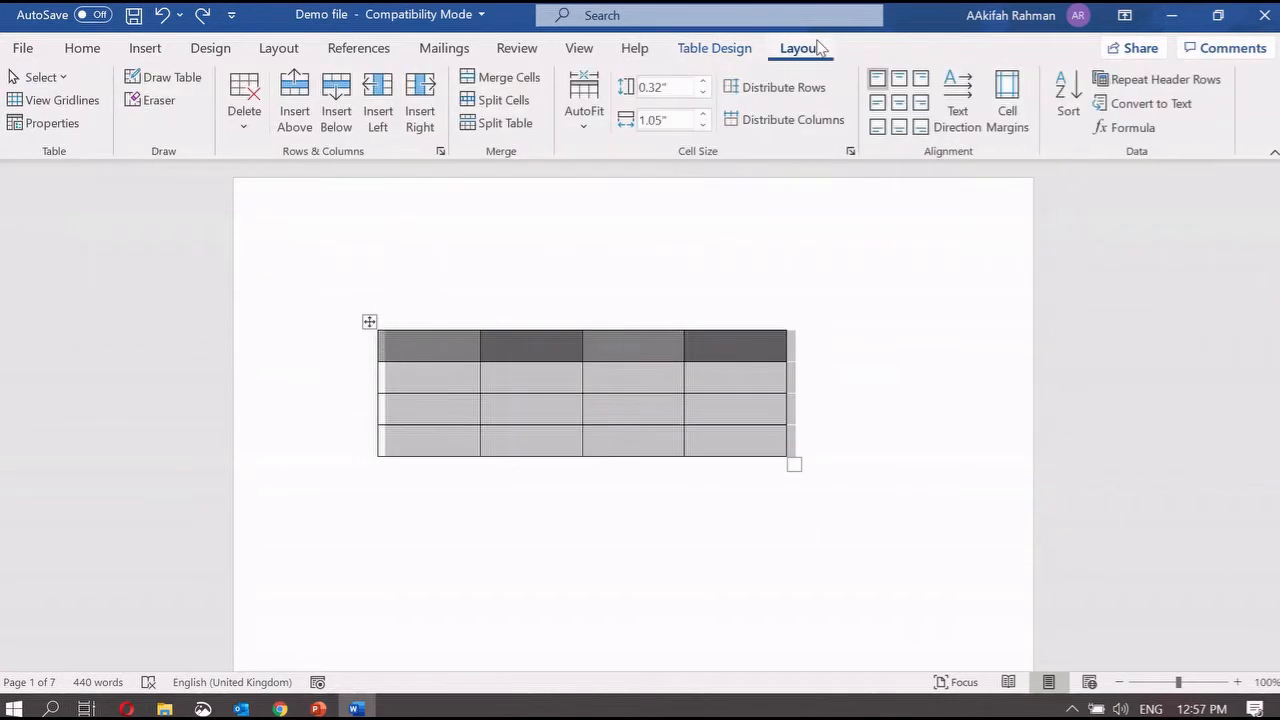
click(606, 404)
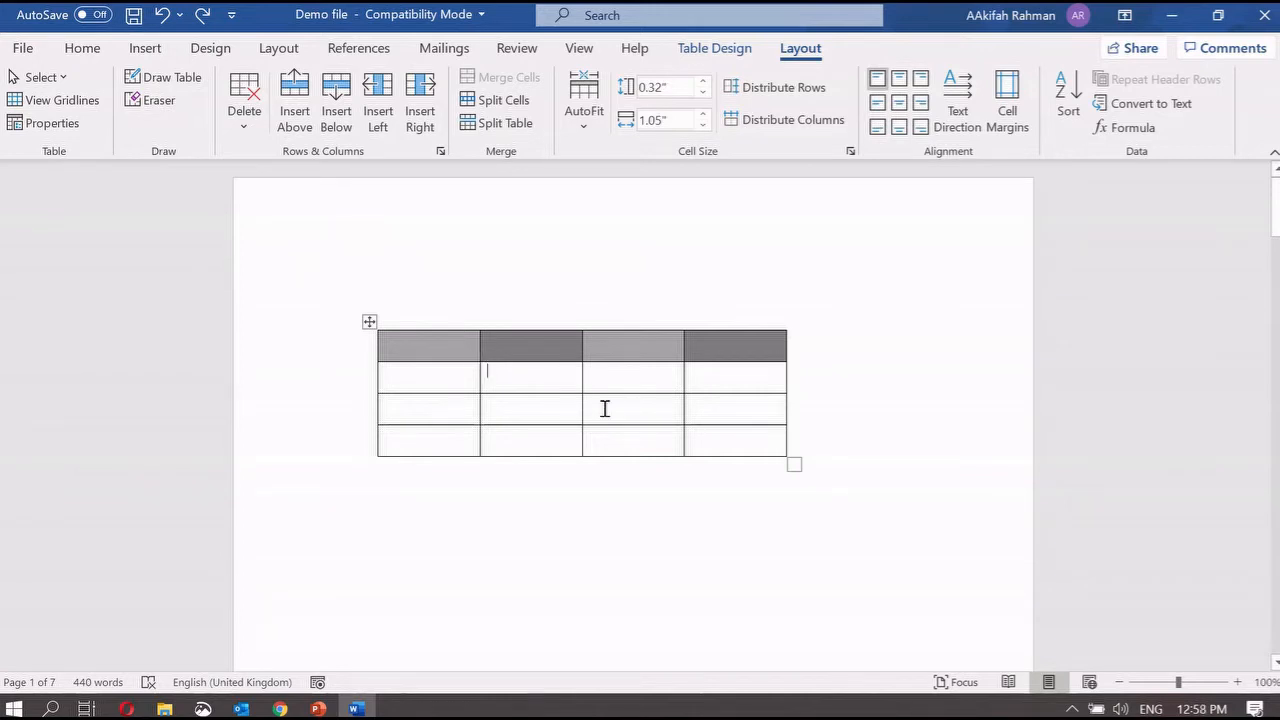
drag(453, 413, 722, 427)
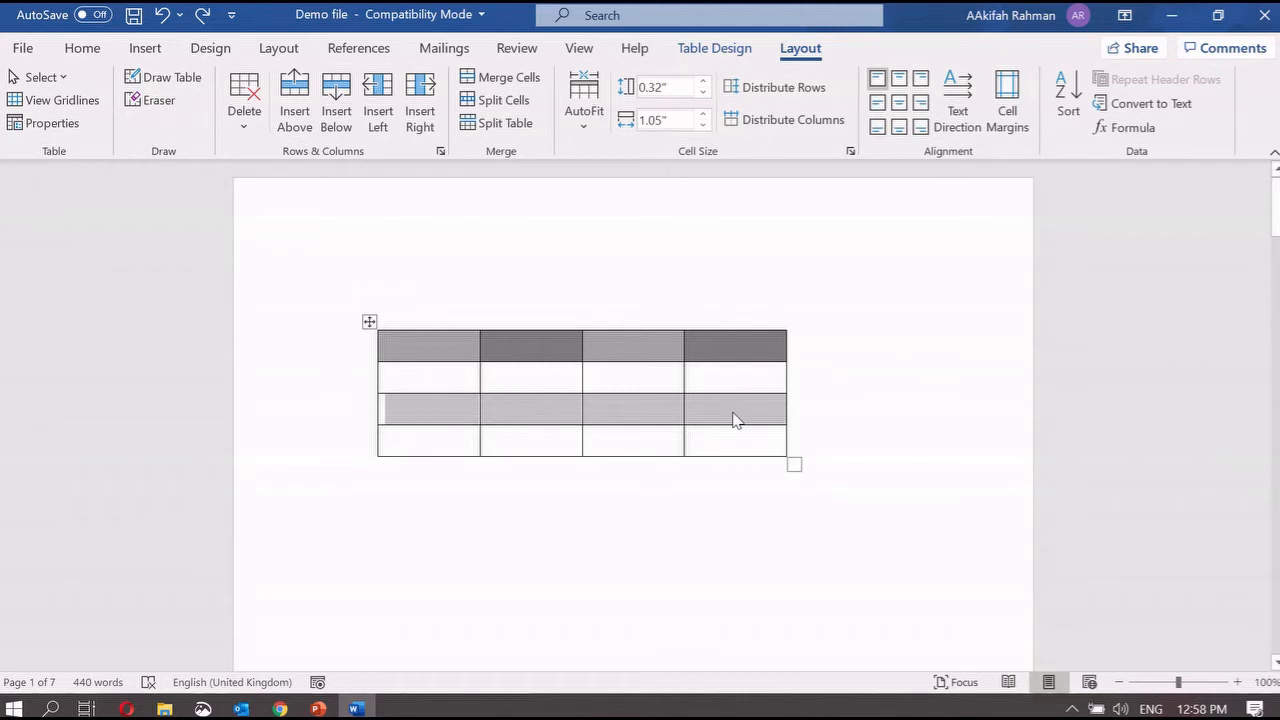
click(451, 434)
drag(443, 409, 711, 409)
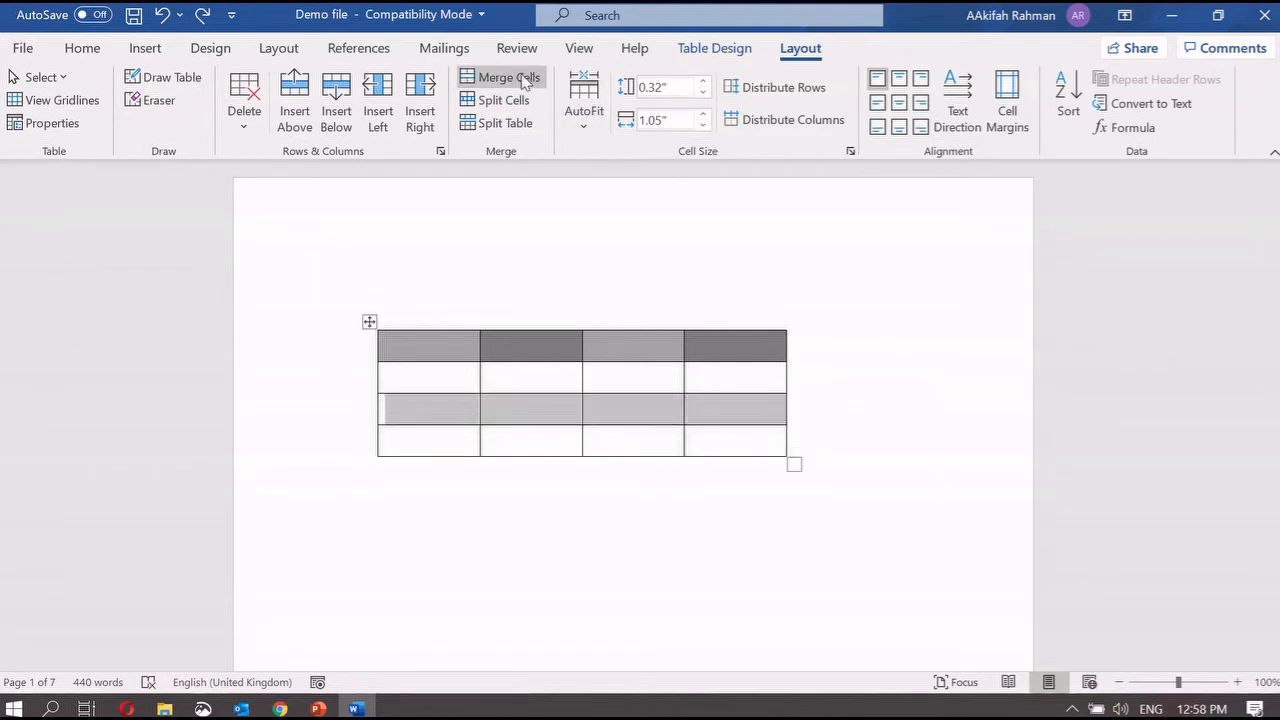
click(522, 78)
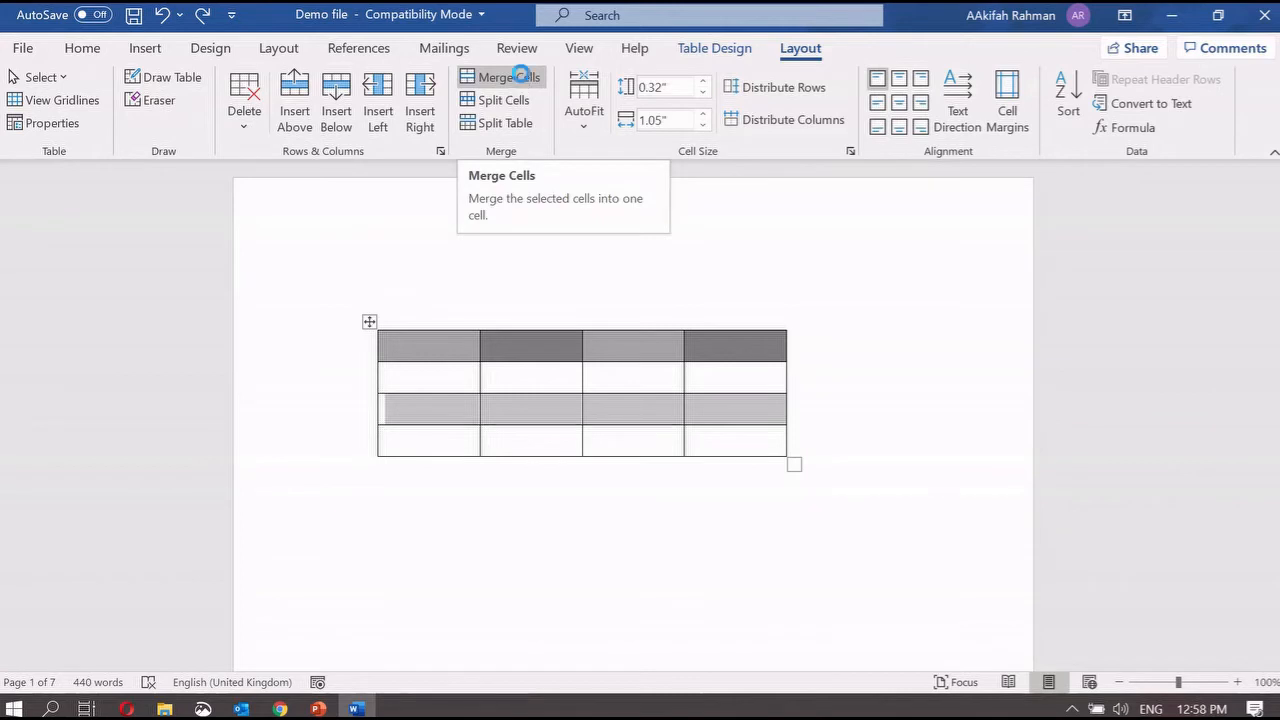
Split the merged third-row cell into 4 columns and 1 row.
click(671, 445)
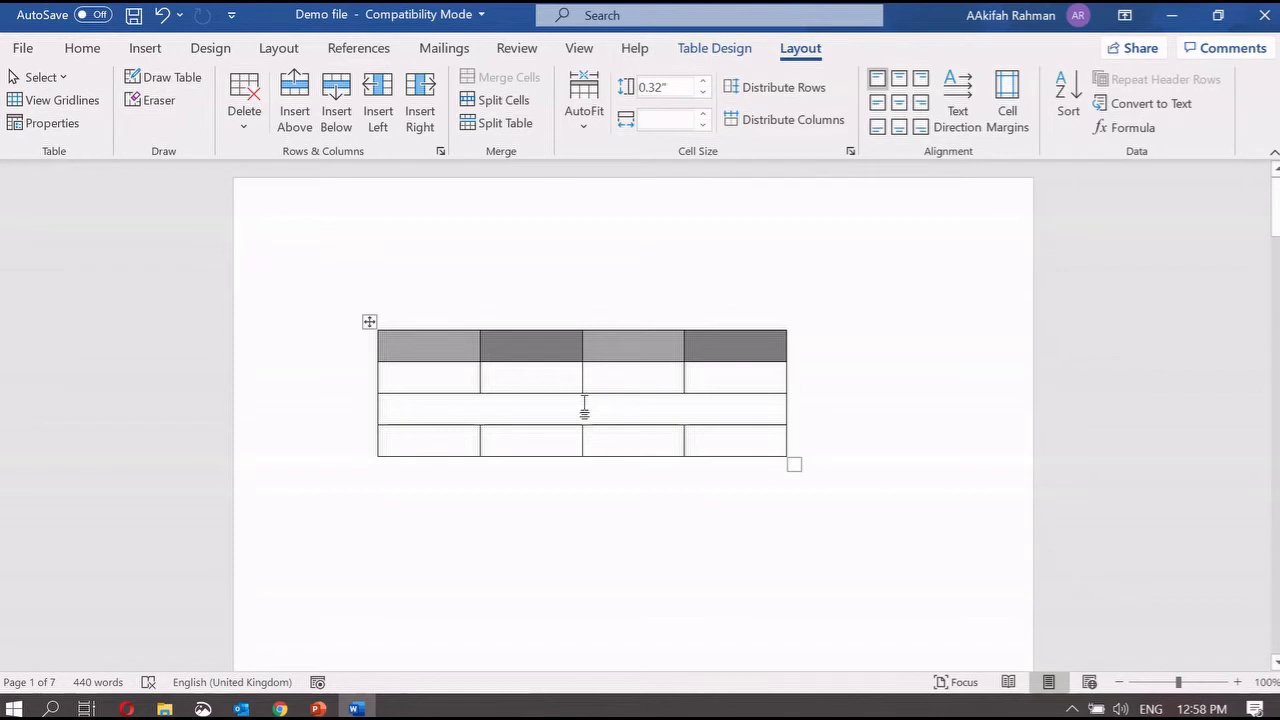
click(519, 106)
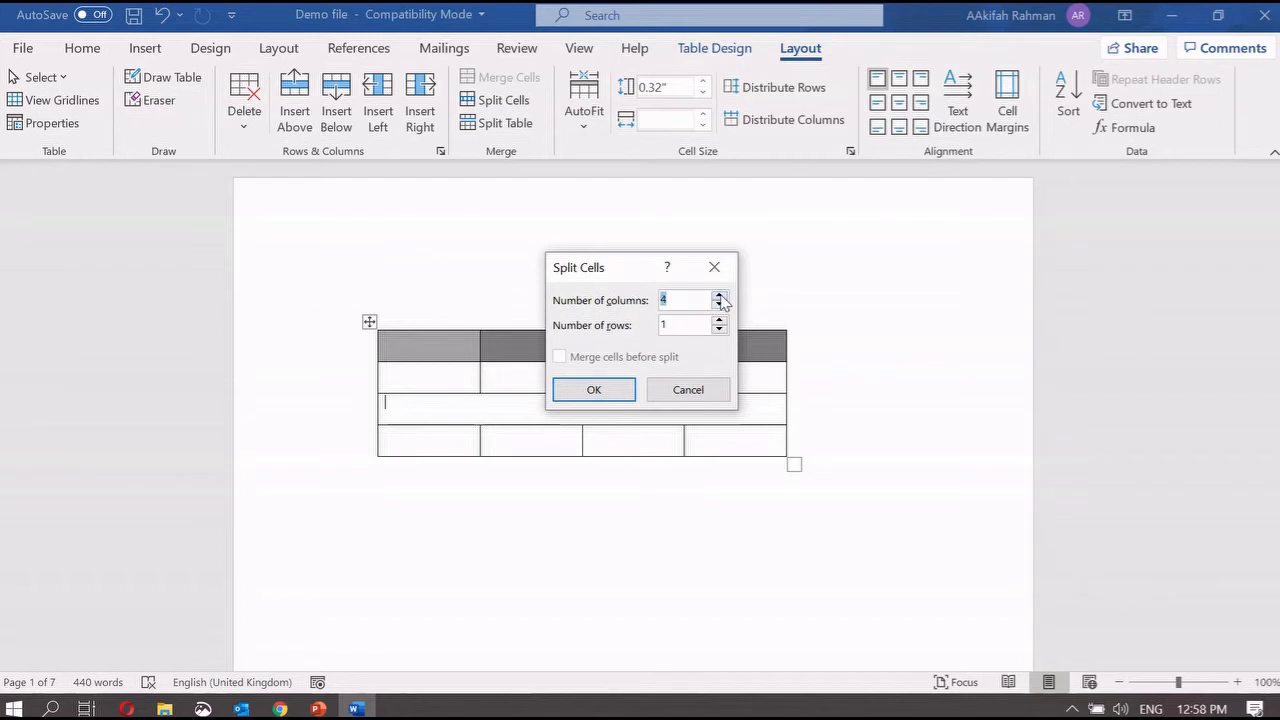
click(605, 393)
click(600, 526)
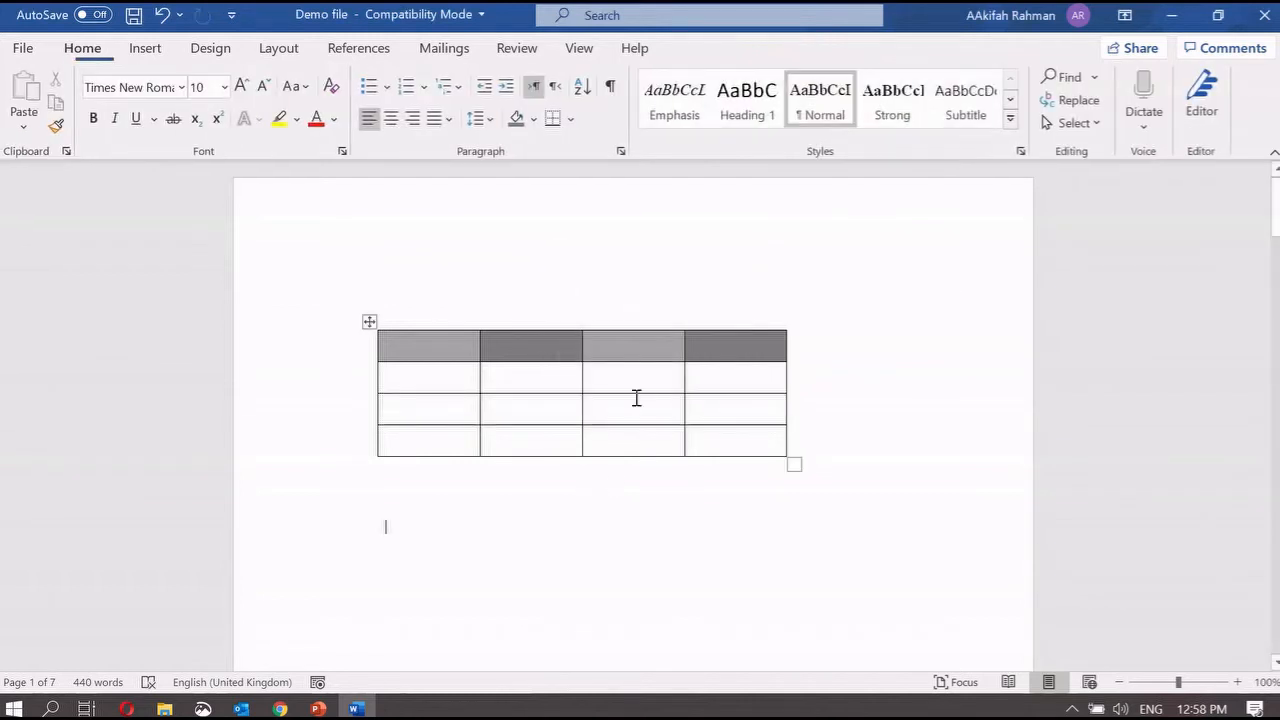
Increase the height of the table's second row by several increments and reduce it back to 0.32".
click(369, 321)
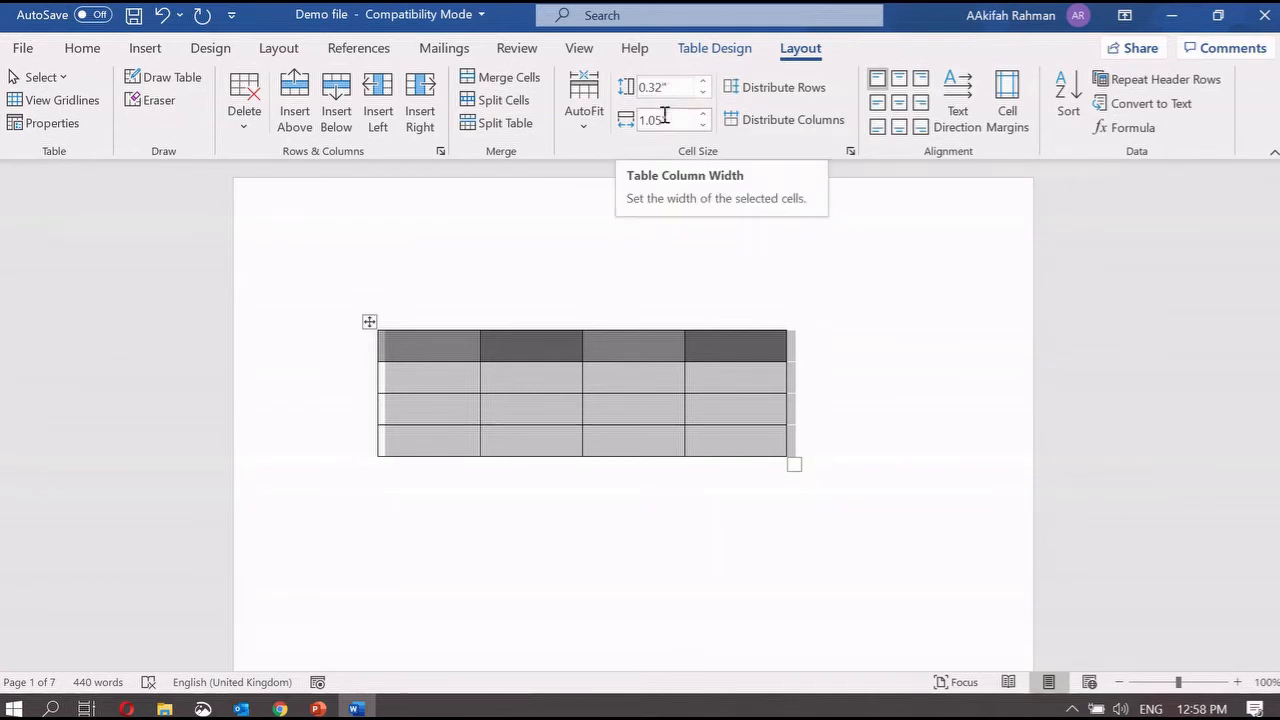
click(424, 384)
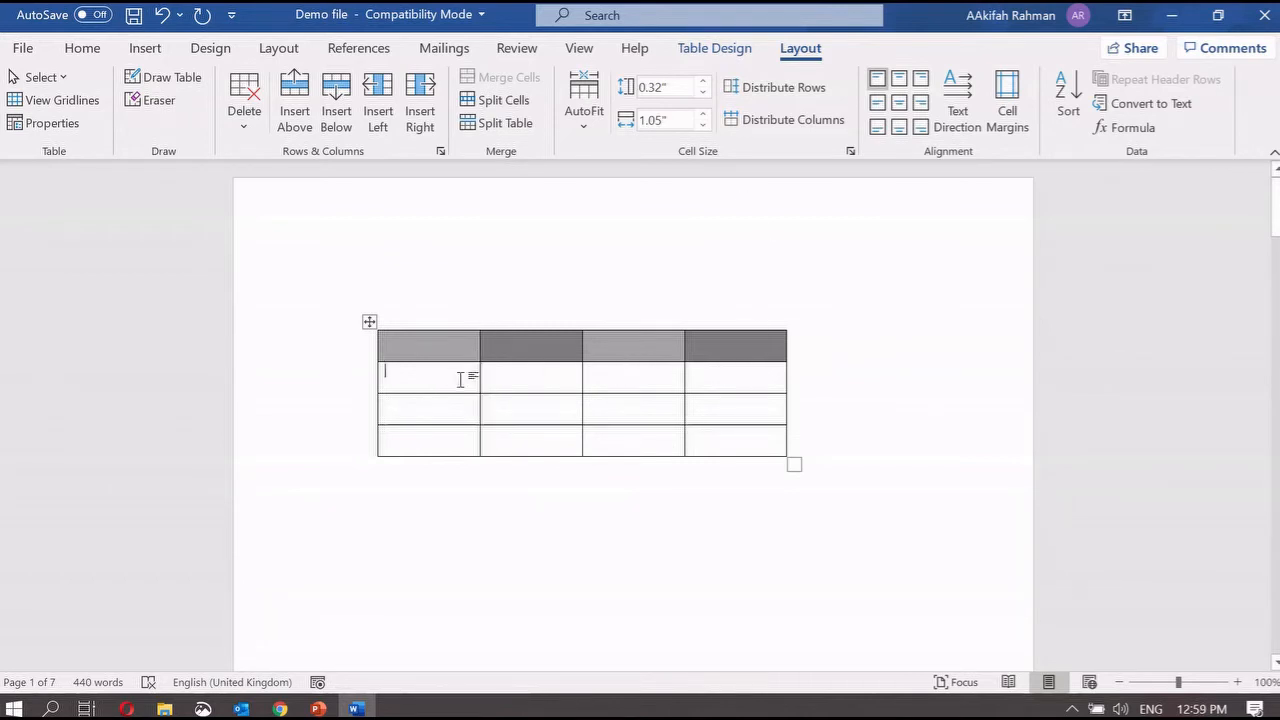
click(703, 83)
click(703, 83)
click(703, 83)
click(703, 83)
click(703, 83)
click(703, 96)
click(703, 96)
click(703, 96)
click(703, 96)
click(703, 96)
Widen the table's third column to 1.4" and reduce its width to 1.2".
click(639, 349)
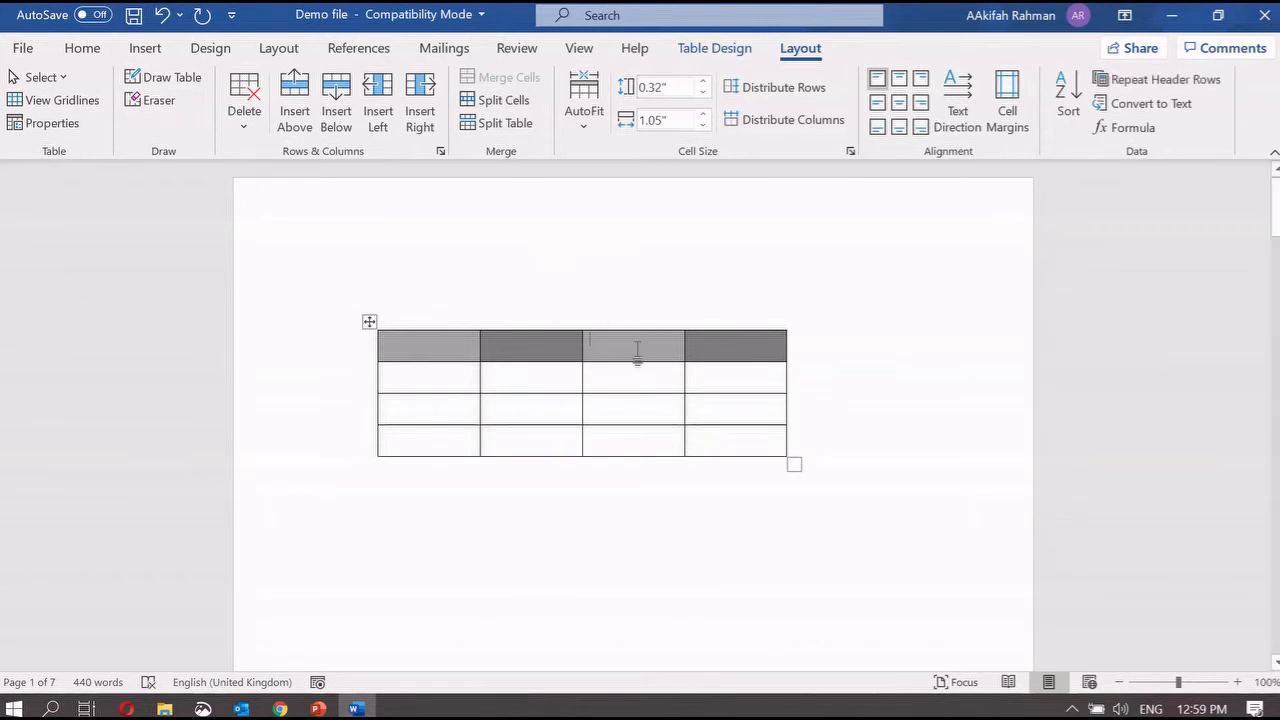
click(704, 114)
click(704, 127)
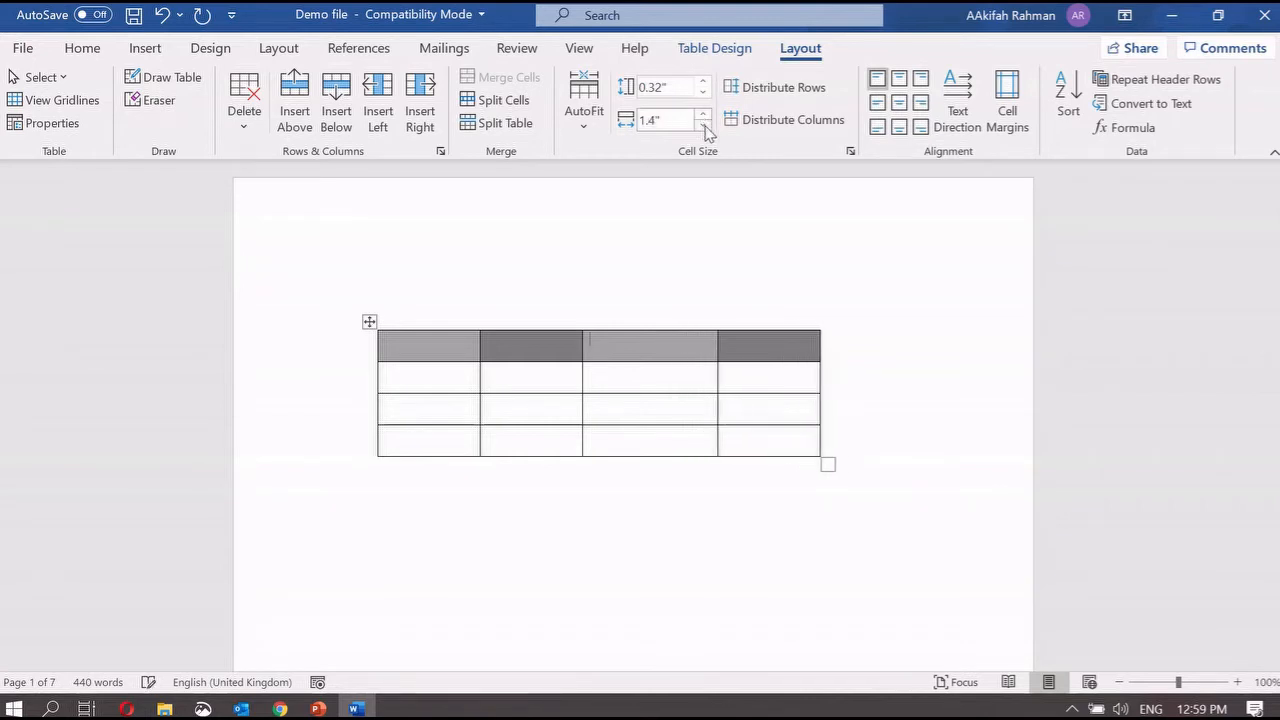
click(704, 127)
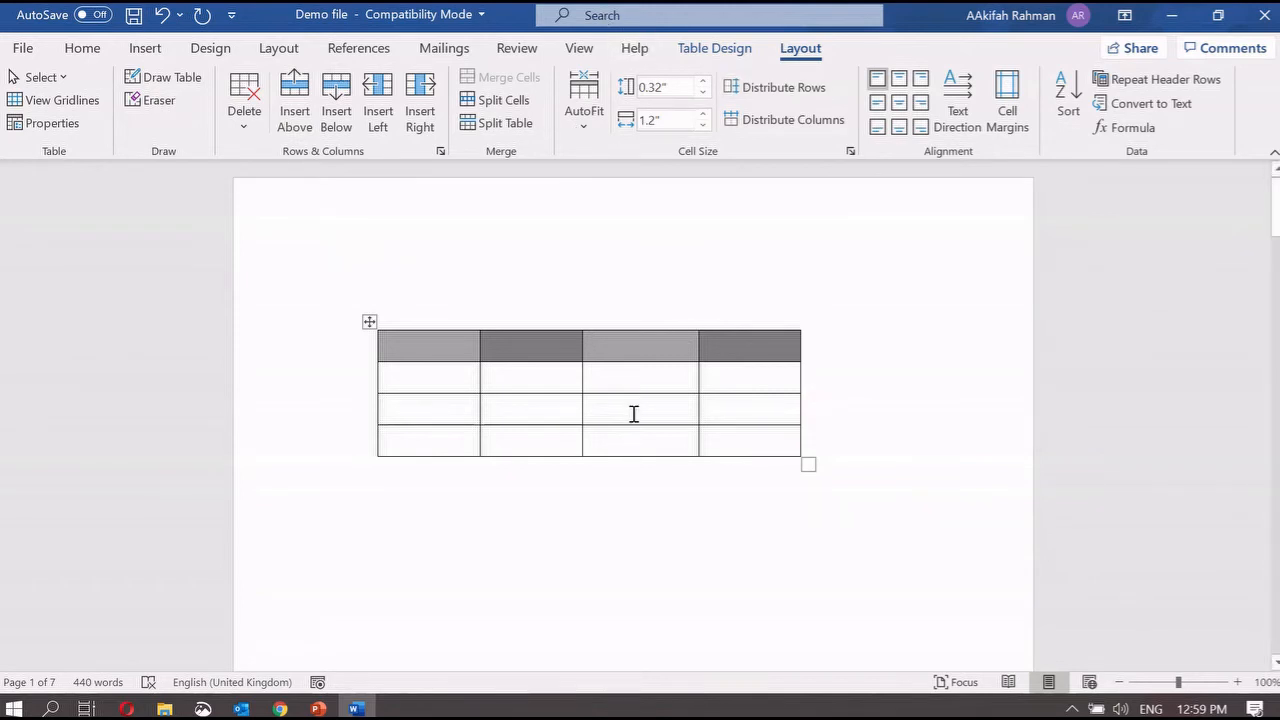
Fill the third column's cells below the header with the sample texts "Adasdask", "Asdjasdk" and "Asdkjasndkasn".
click(609, 377)
text(adesdask)
key(Down)
text(asdjasdk)
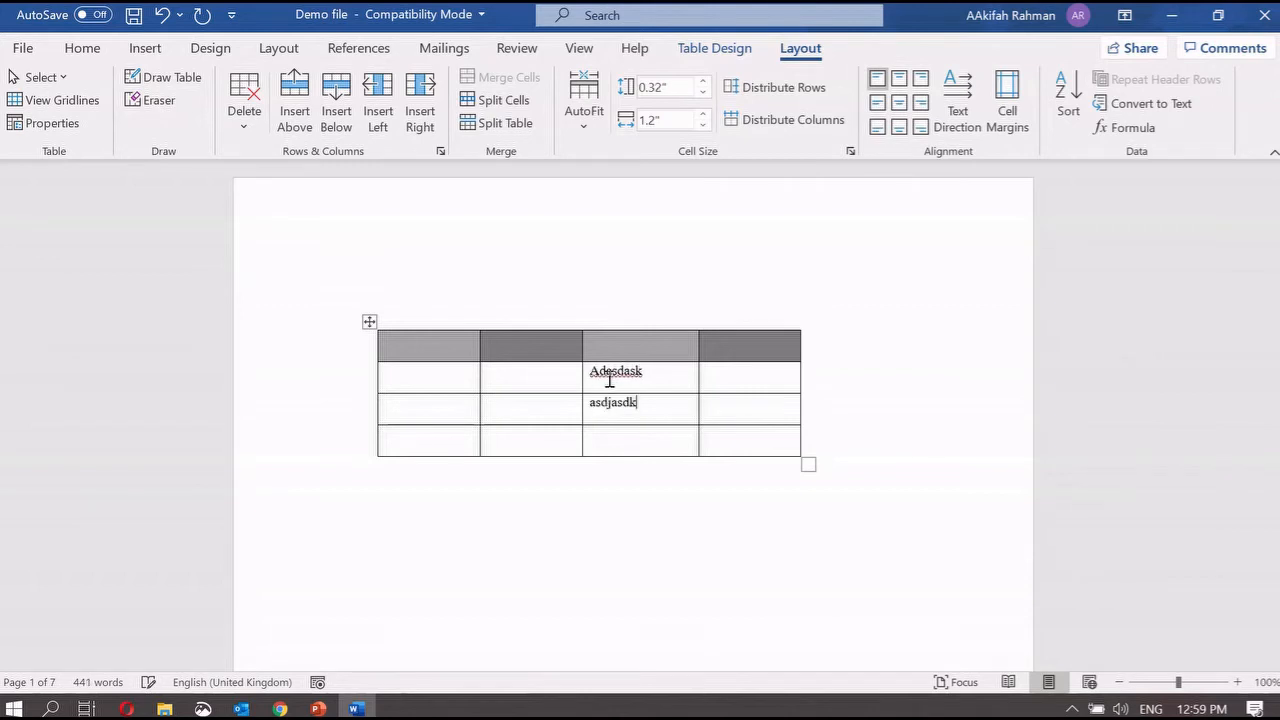
key(Down)
text(asdkjasndkas)
Fill the fourth column's cells below the header with the sample texts "Asdjasbjd", "Thtrg" and "erwer".
key(Right)
key(Right)
key(Left)
text(asdjasbjd)
key(Down)
text(thtrg)
key(Down)
text(erwer)
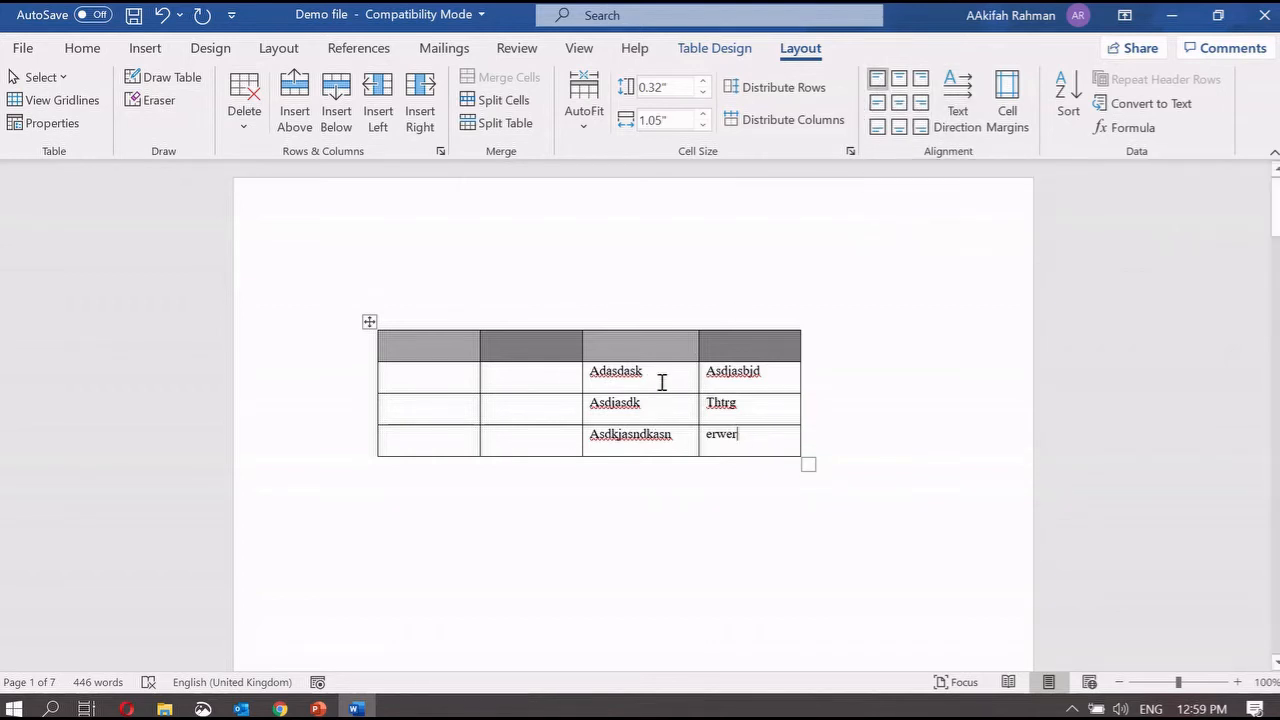
Try various top, centre and bottom alignments on the six filled cells and finish with Align Center.
drag(660, 380, 718, 428)
click(716, 432)
drag(689, 371, 722, 437)
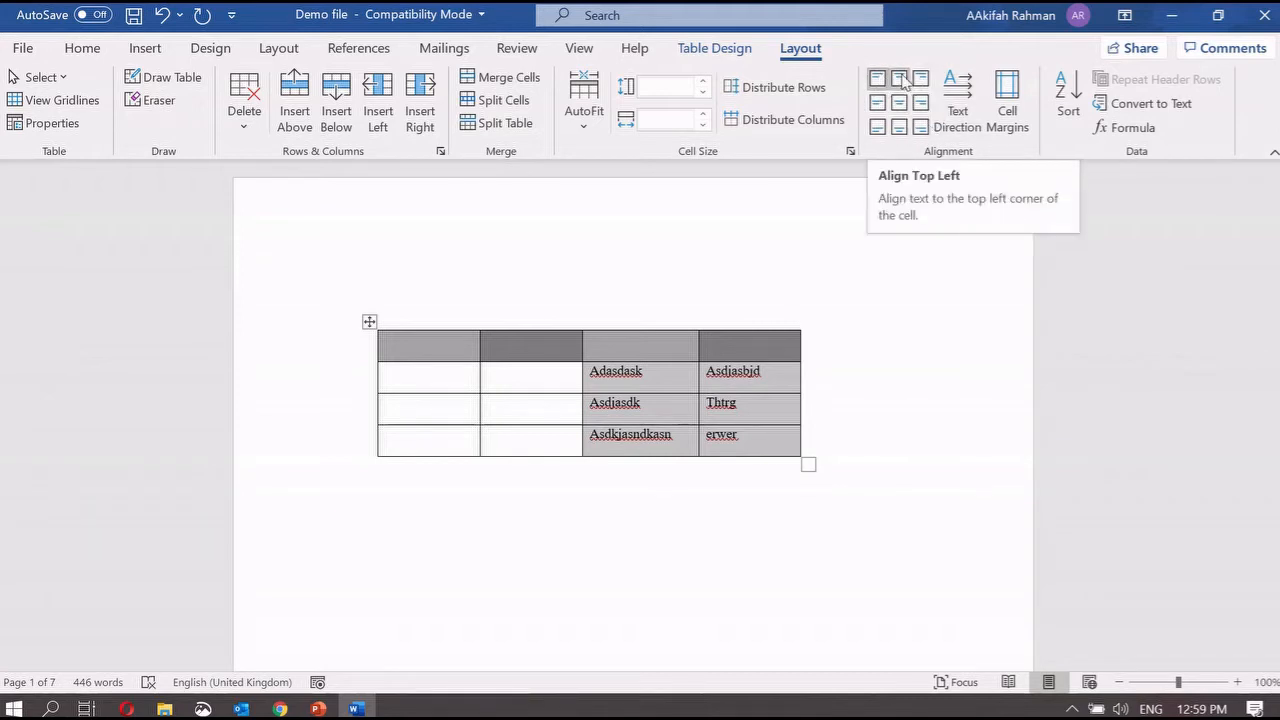
click(902, 80)
click(922, 80)
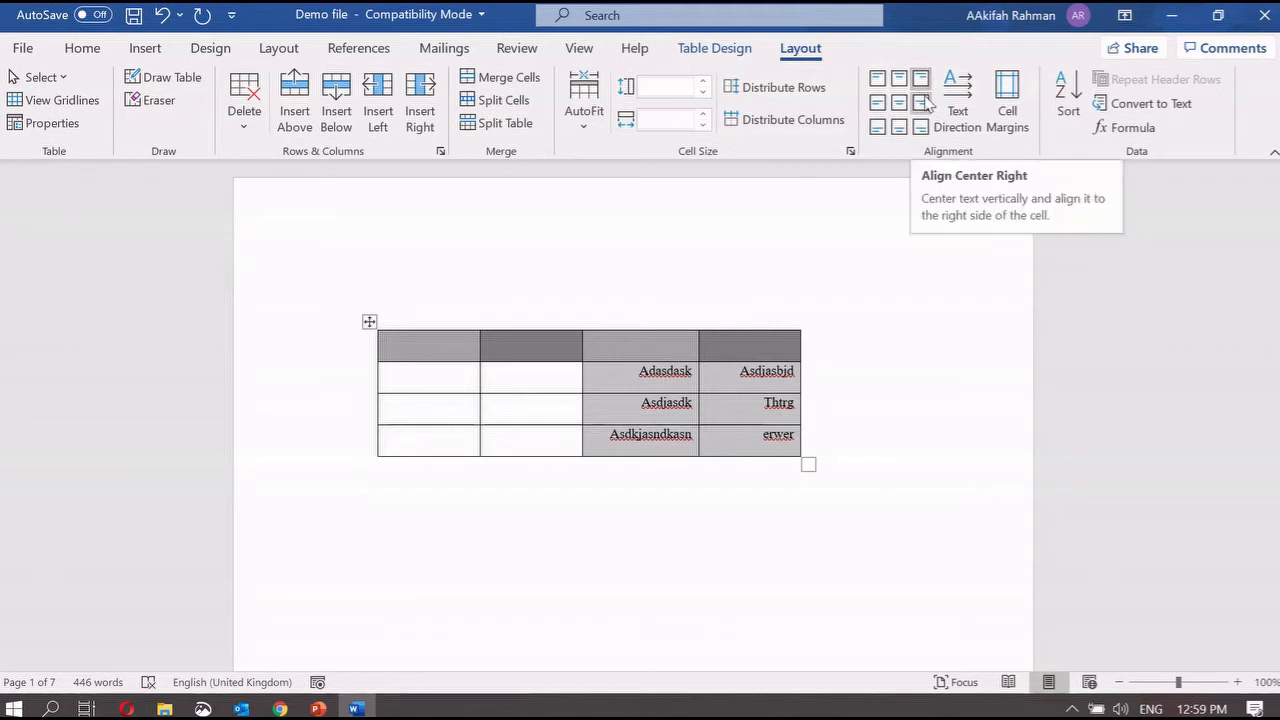
click(899, 104)
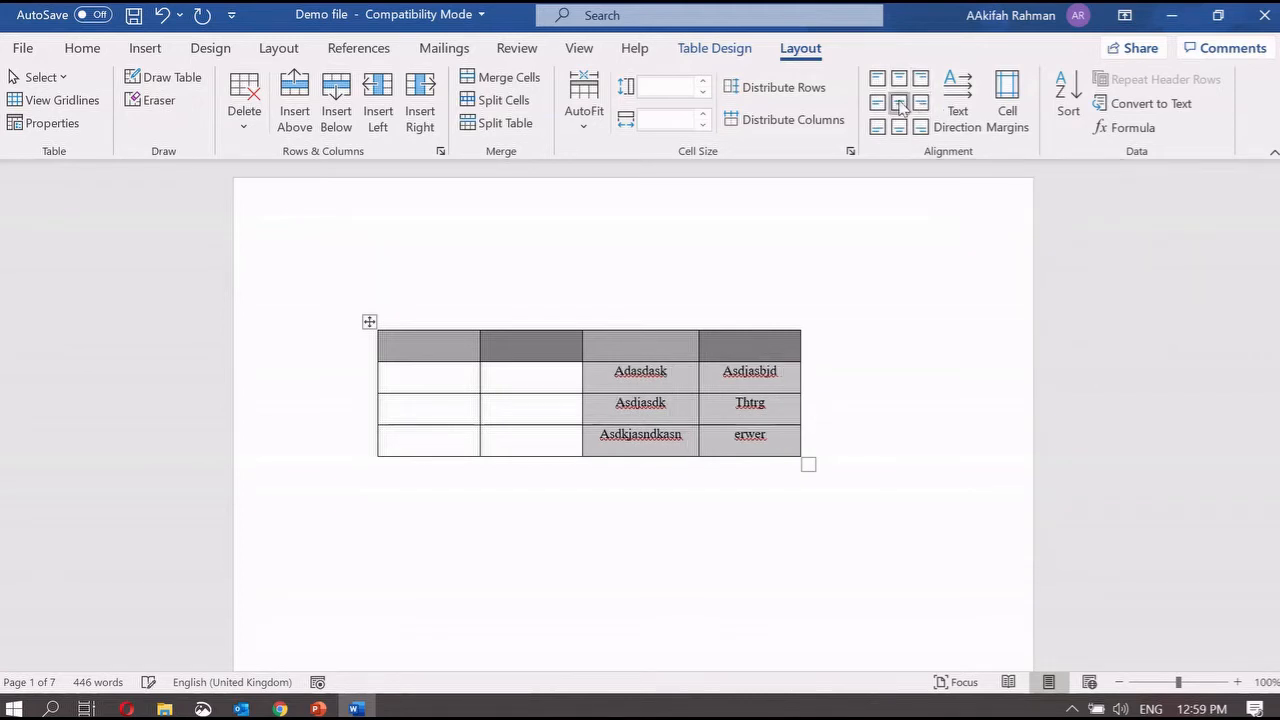
click(883, 108)
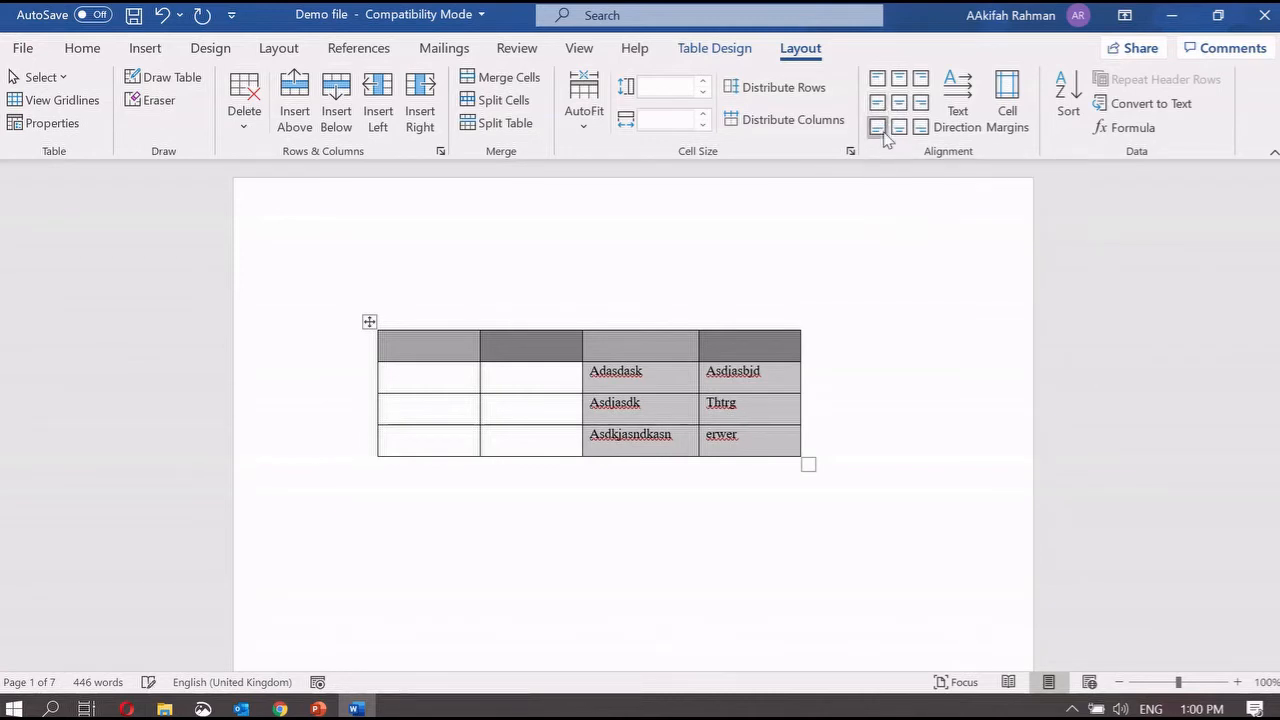
click(900, 130)
click(922, 133)
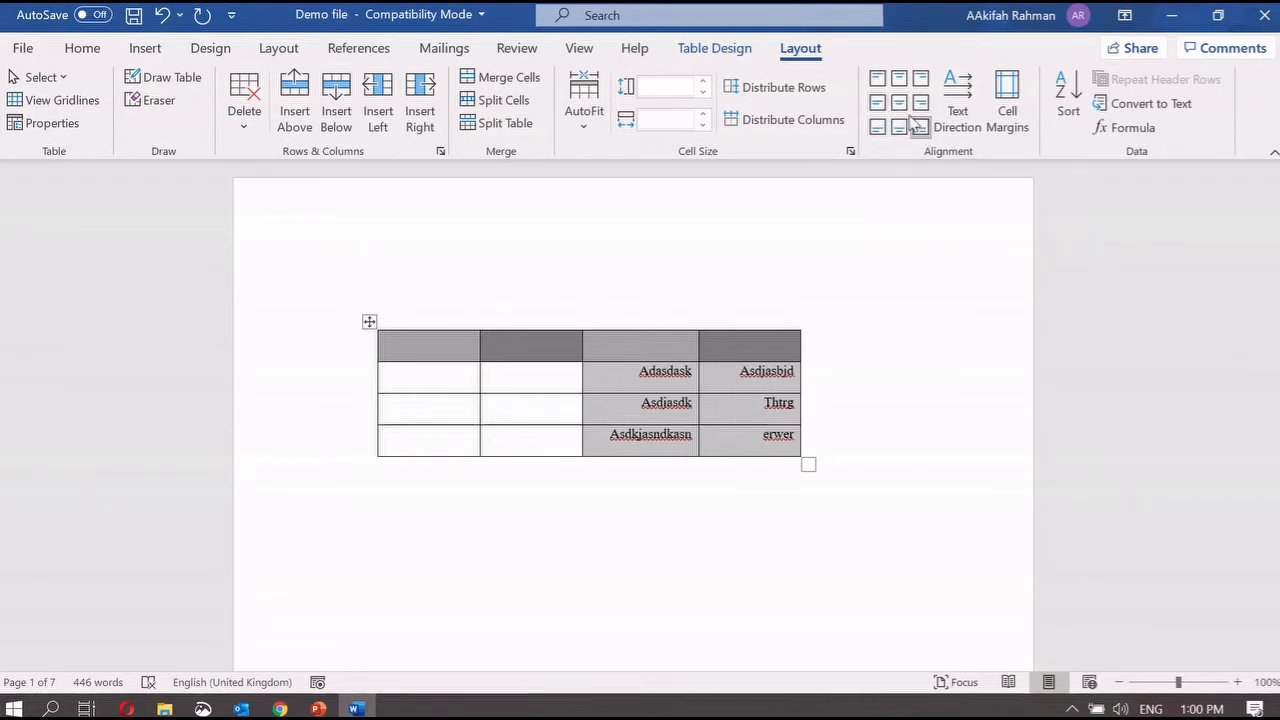
click(900, 104)
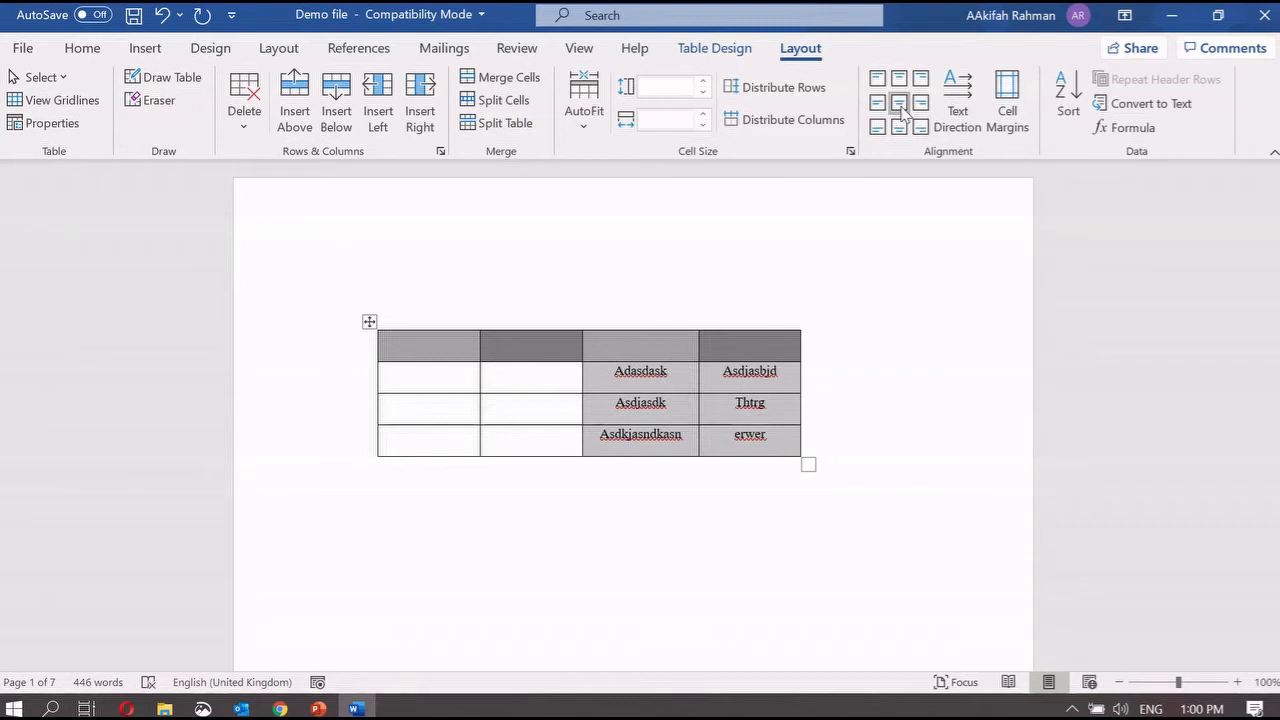
click(703, 446)
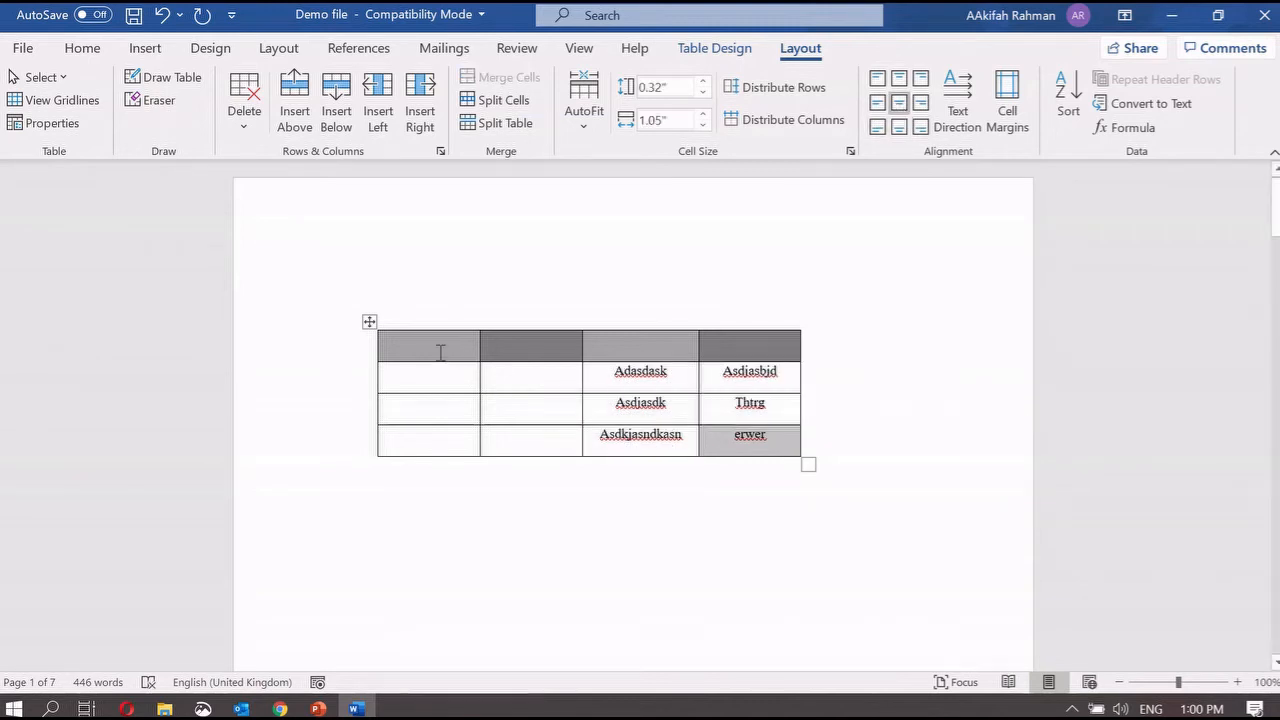
Merge all four cells of the table's first column and enter "TIMETABLE" in the merged cell.
drag(440, 358, 437, 446)
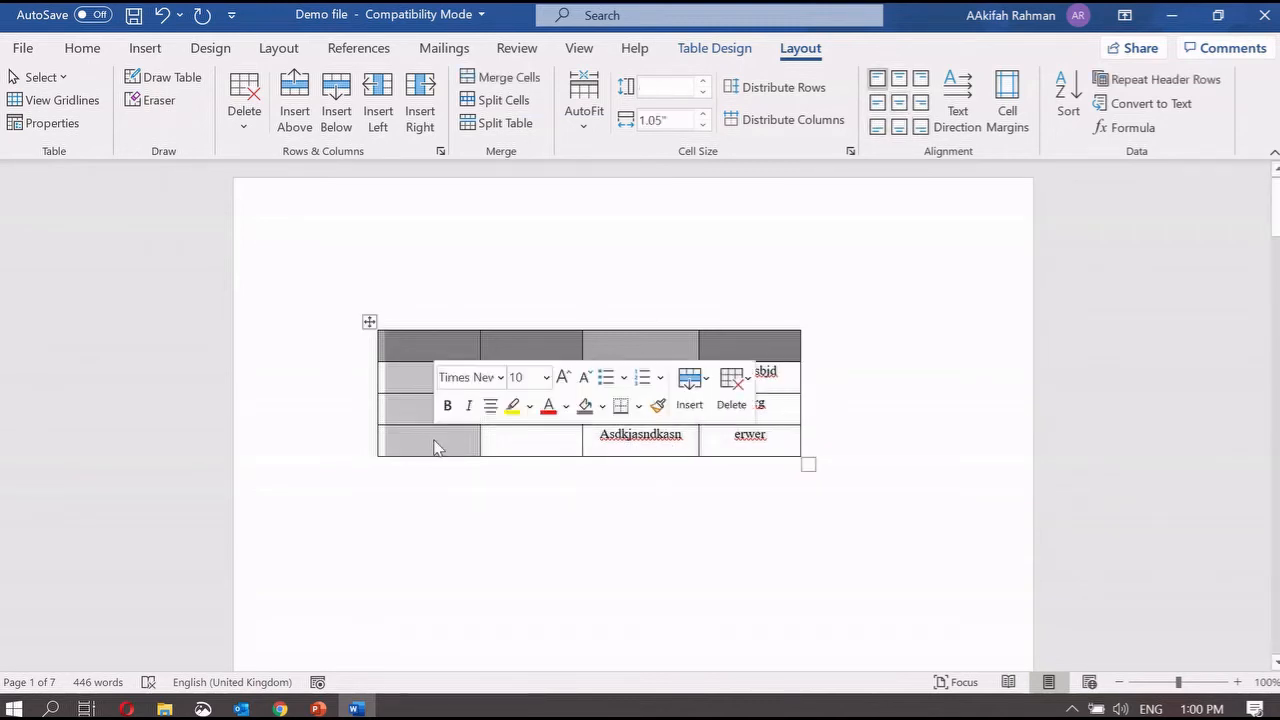
click(499, 86)
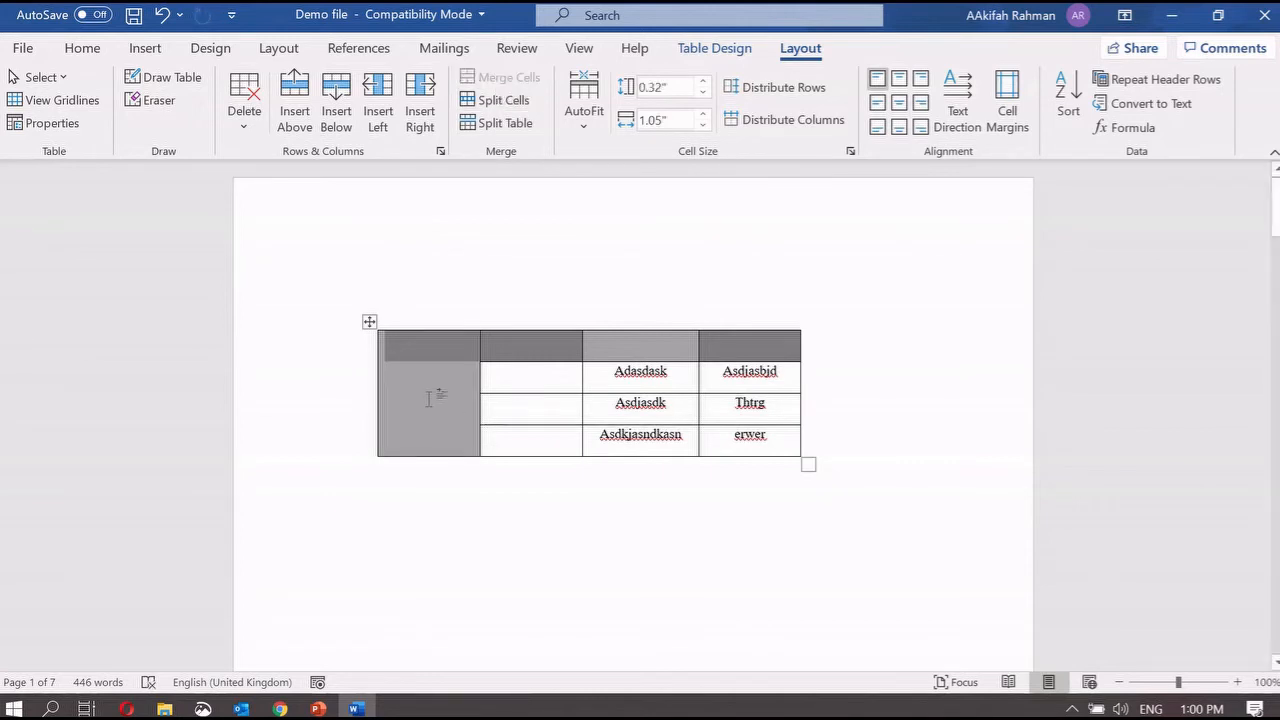
text(TIMETABLE)
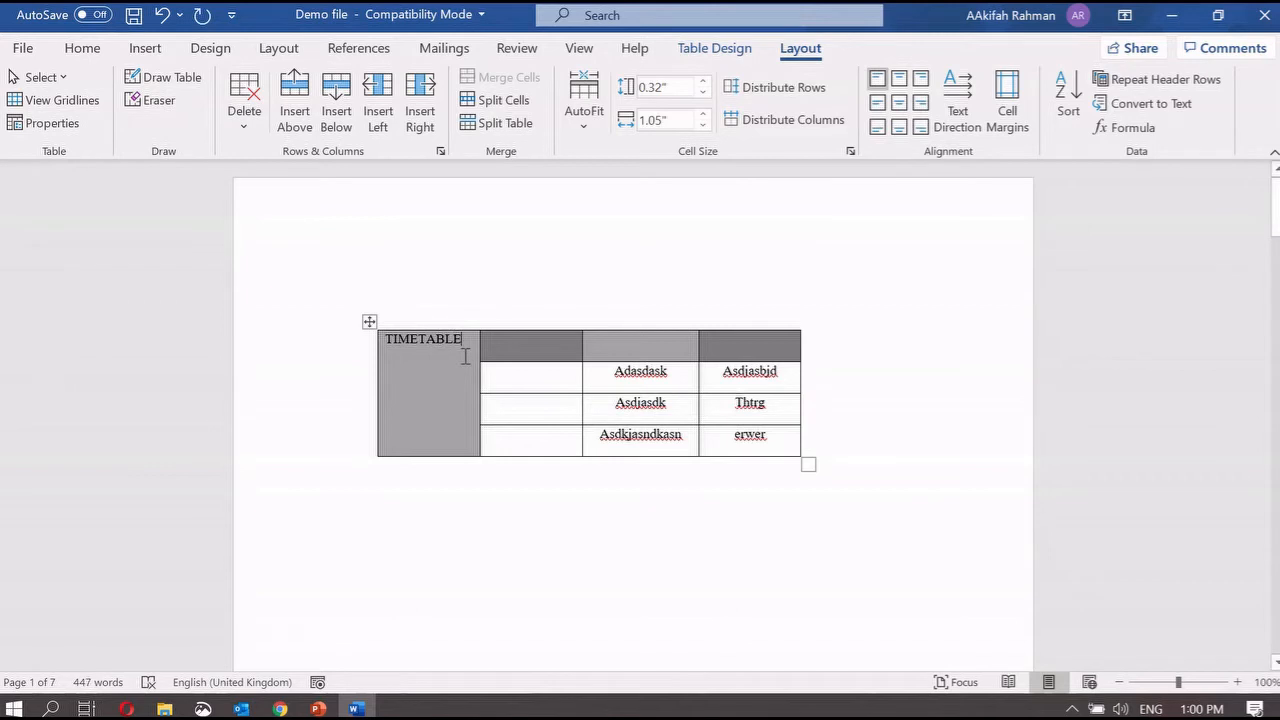
Cycle the text direction of the word TIMETABLE through the rotated orientations and back to horizontal.
drag(462, 341, 389, 344)
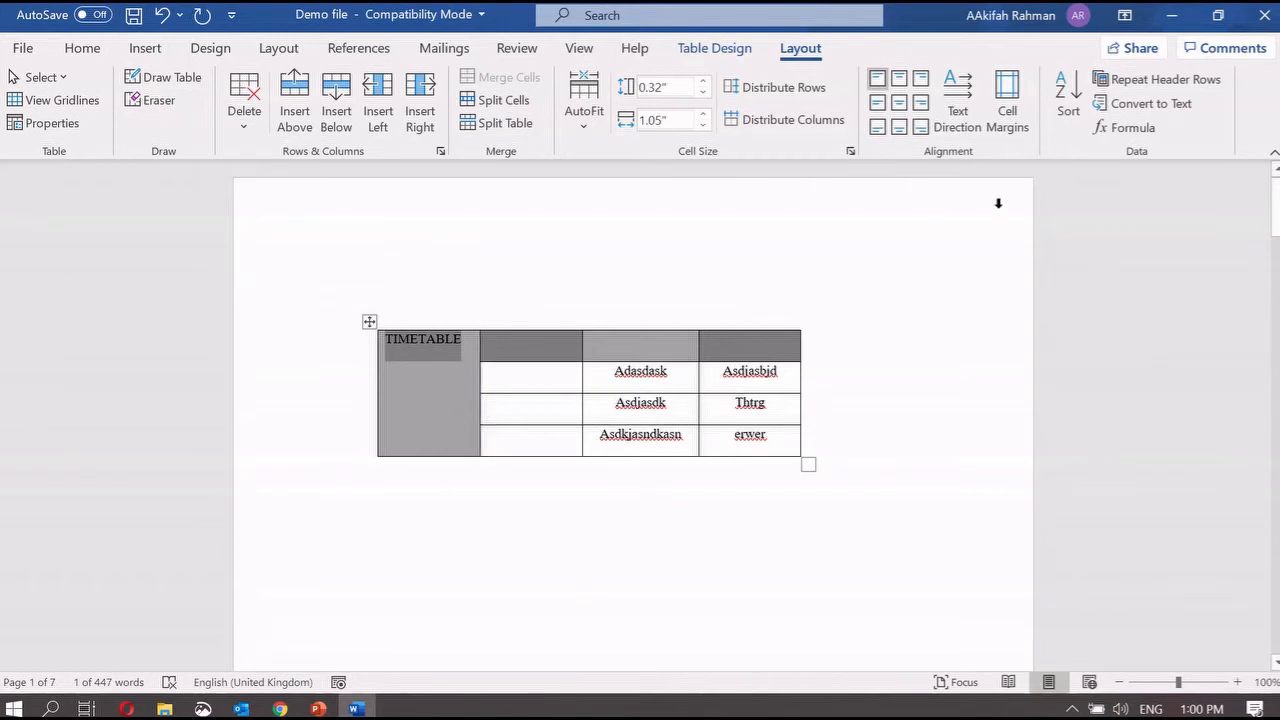
click(973, 128)
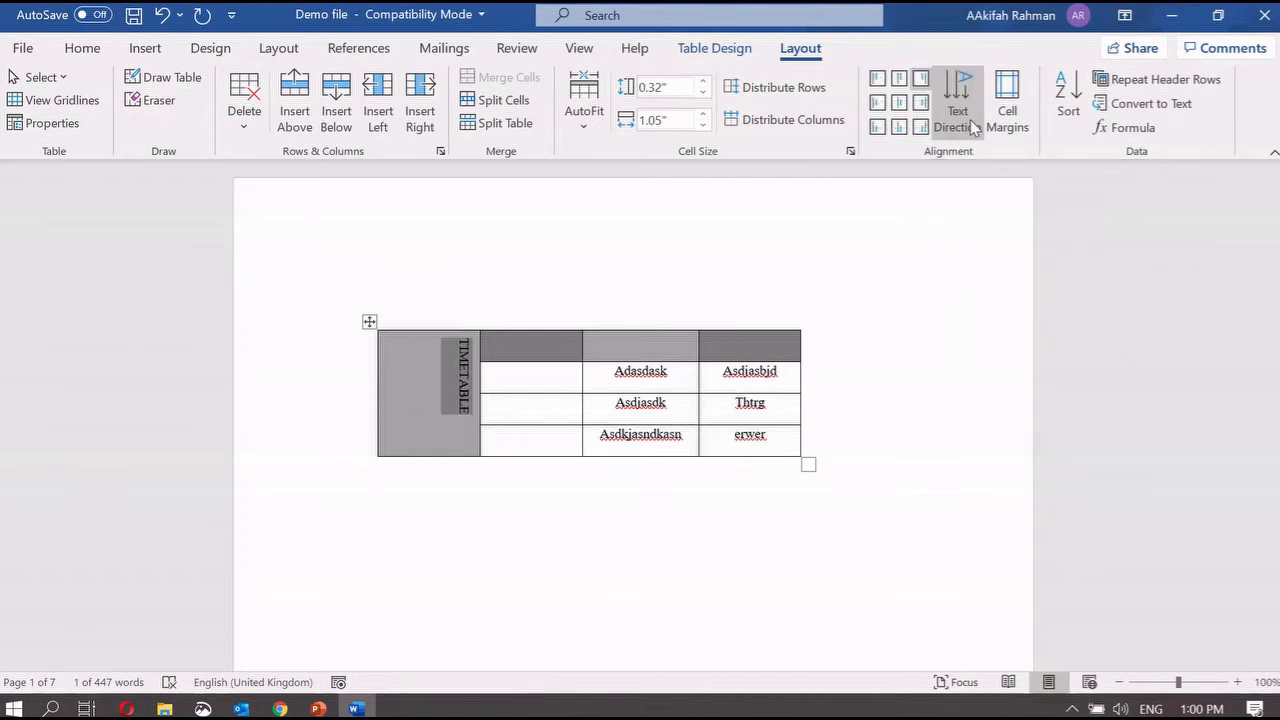
click(973, 128)
click(973, 128)
click(973, 128)
click(973, 128)
click(973, 128)
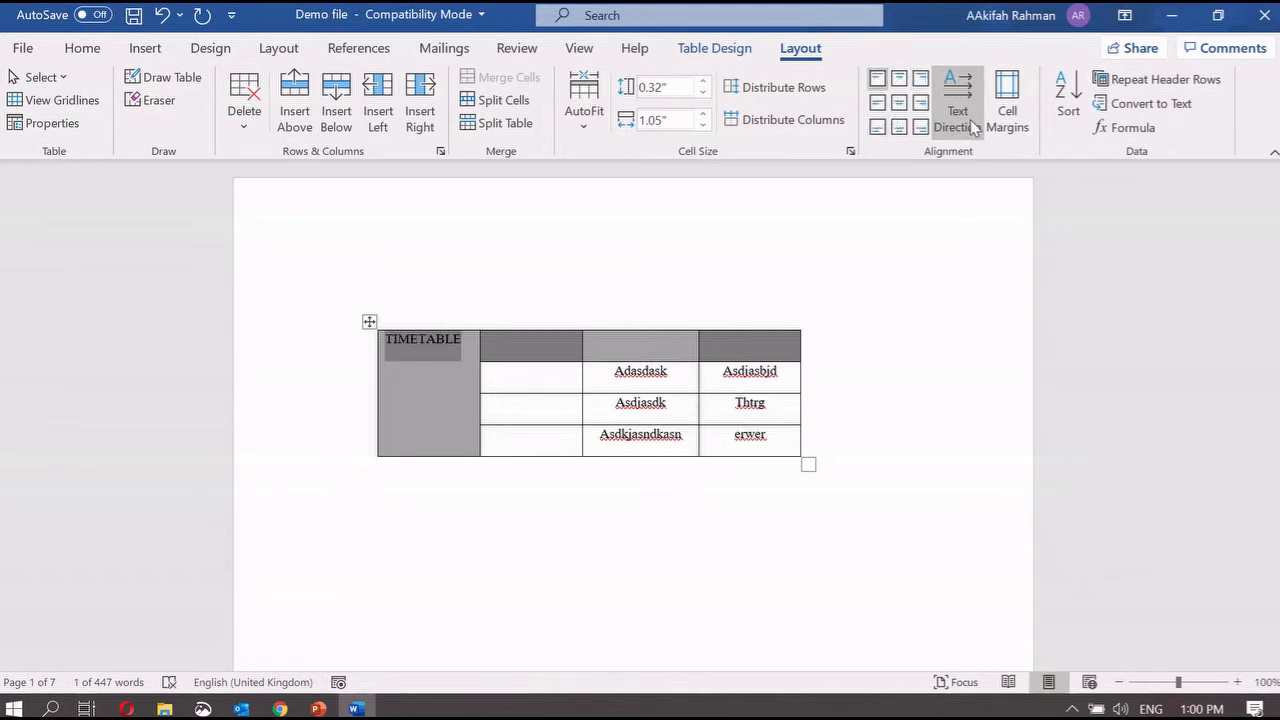
click(638, 406)
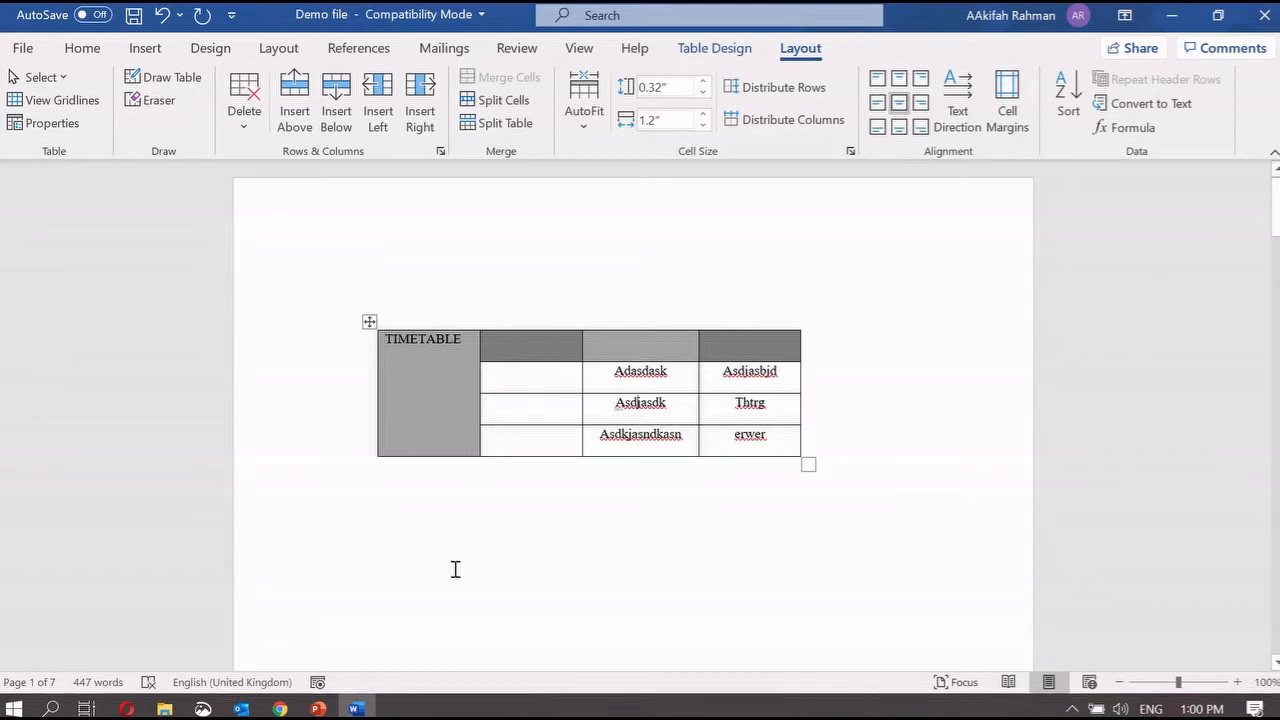
Switch to the "Word Processing - Columns, Tables & Images" presentation in PowerPoint and run the slide show to the Inserting/Deleting Rows slide.
mouse_move(318, 708)
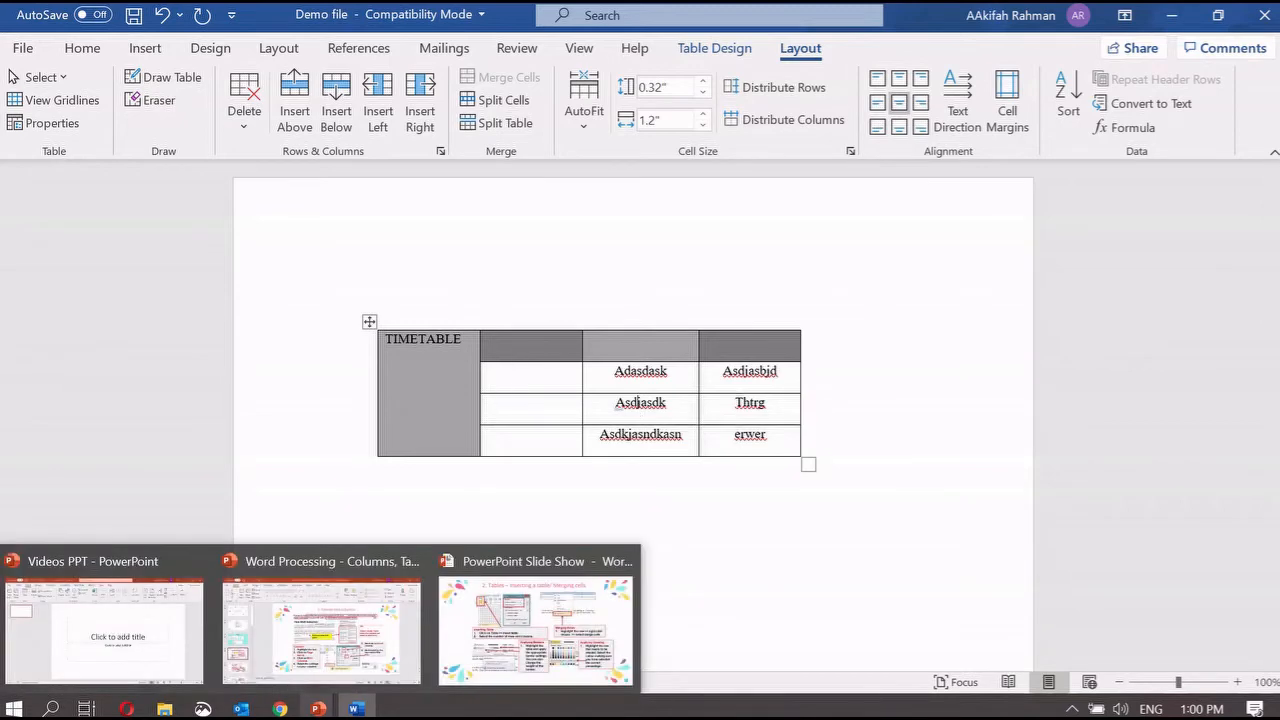
click(340, 640)
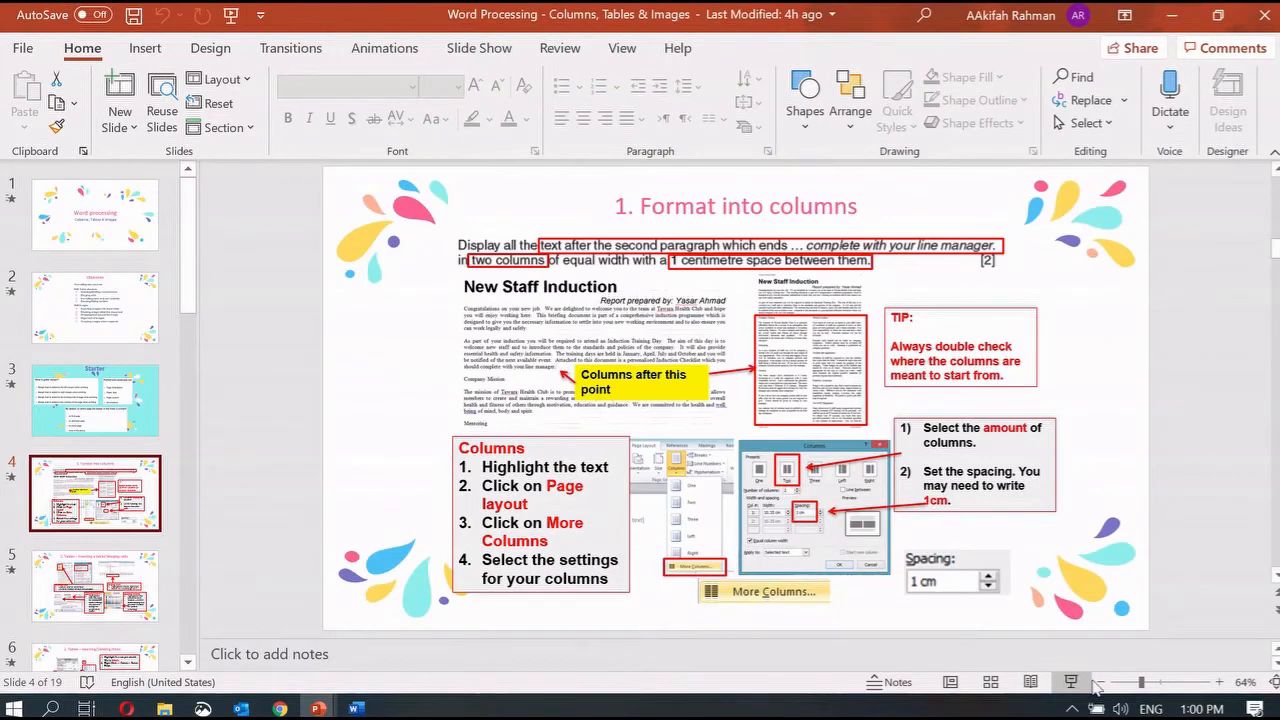
click(1070, 682)
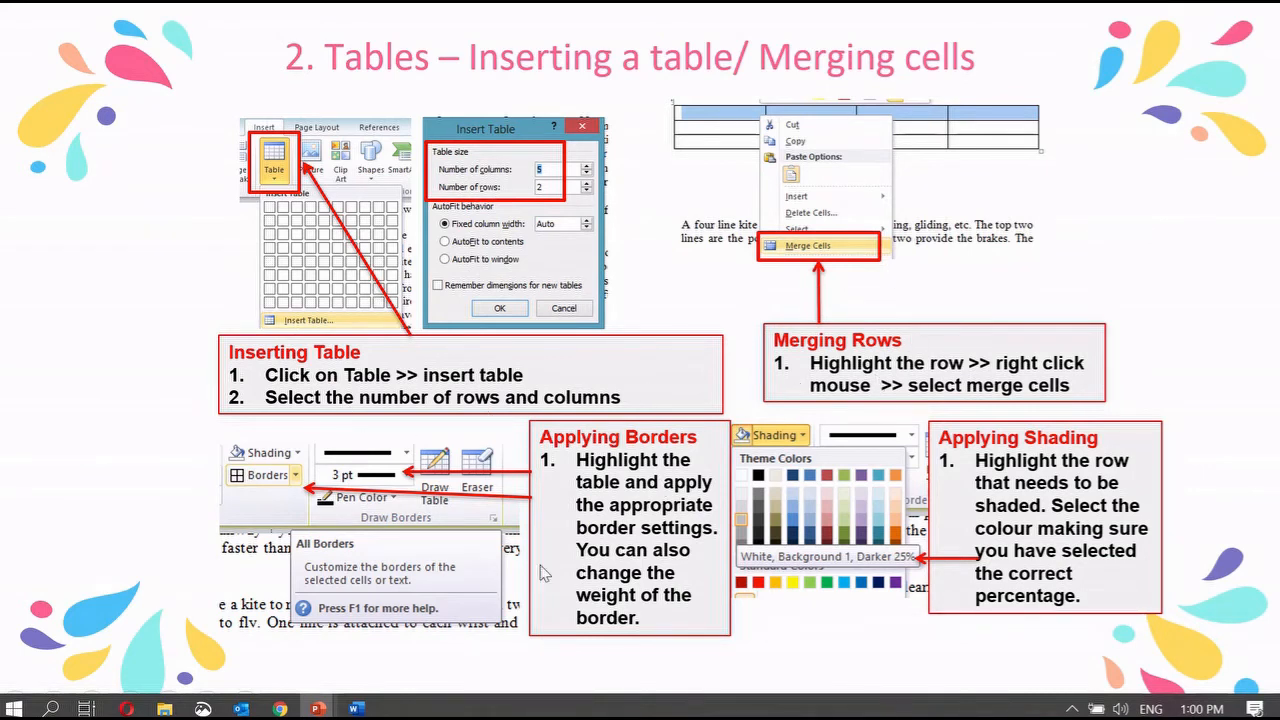
click(1093, 490)
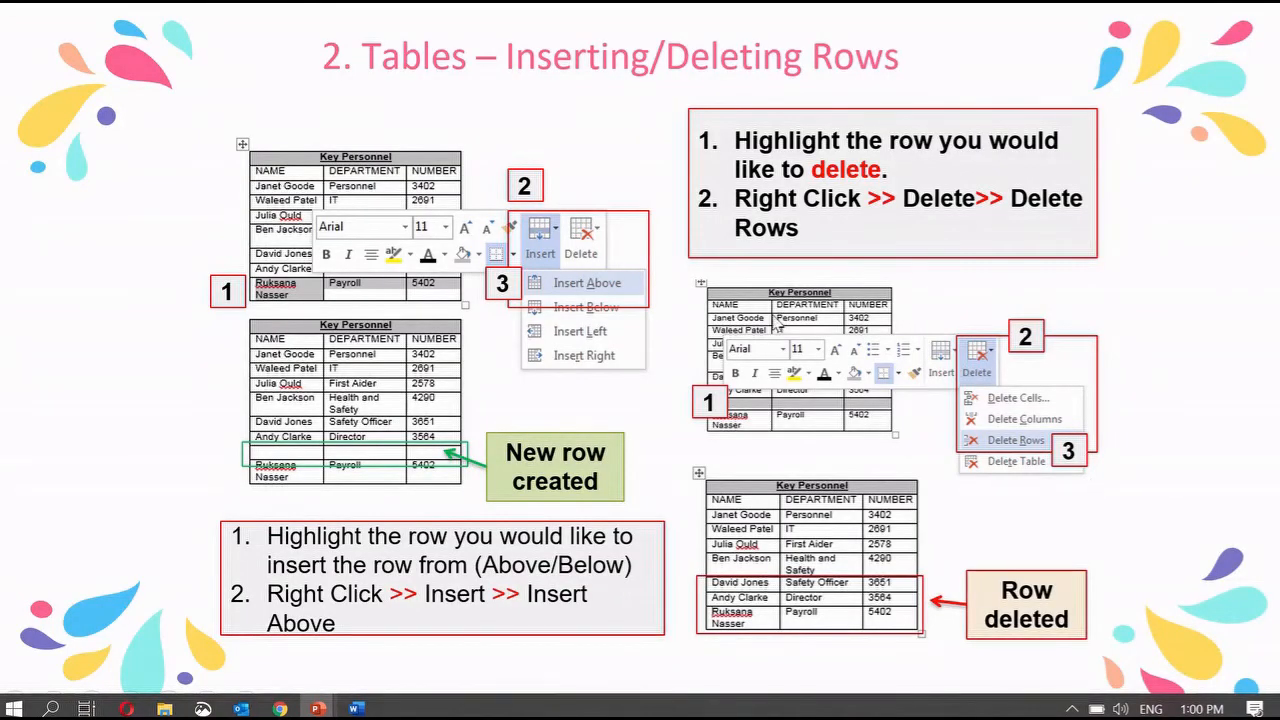
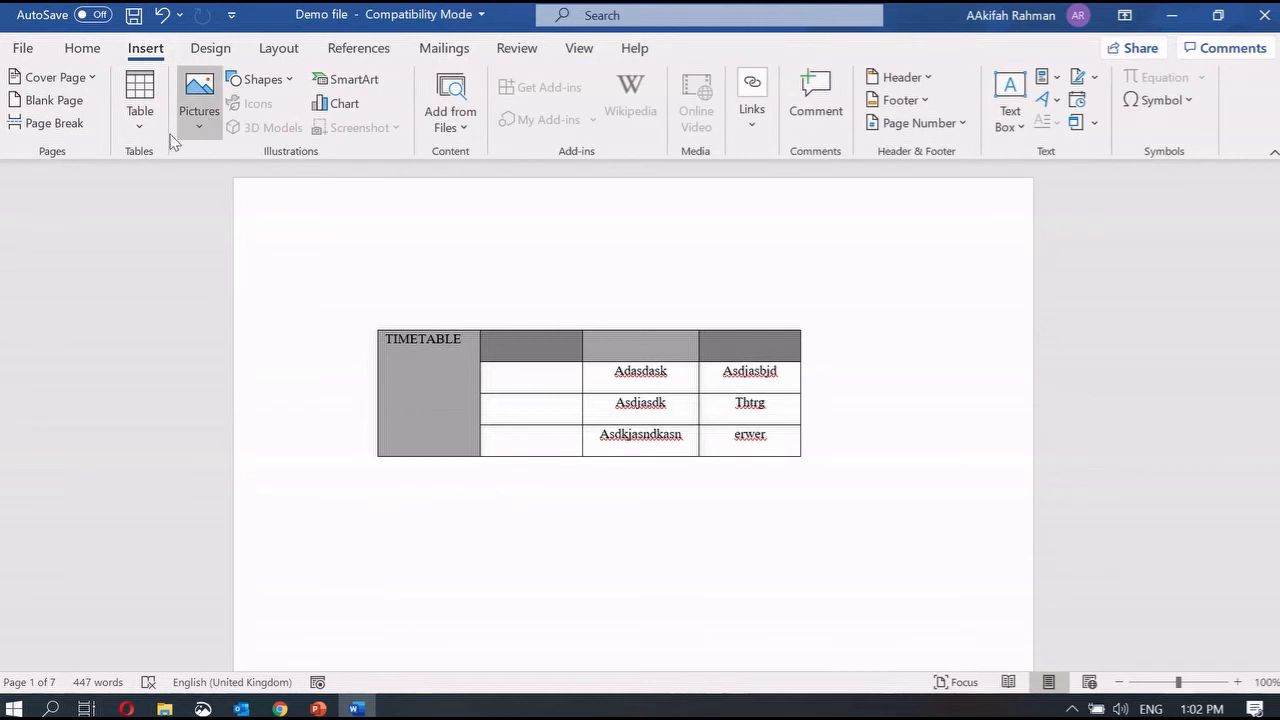
Insert the cargo ship picture from the Yr 9 ICT W7 folder below the table.
click(218, 118)
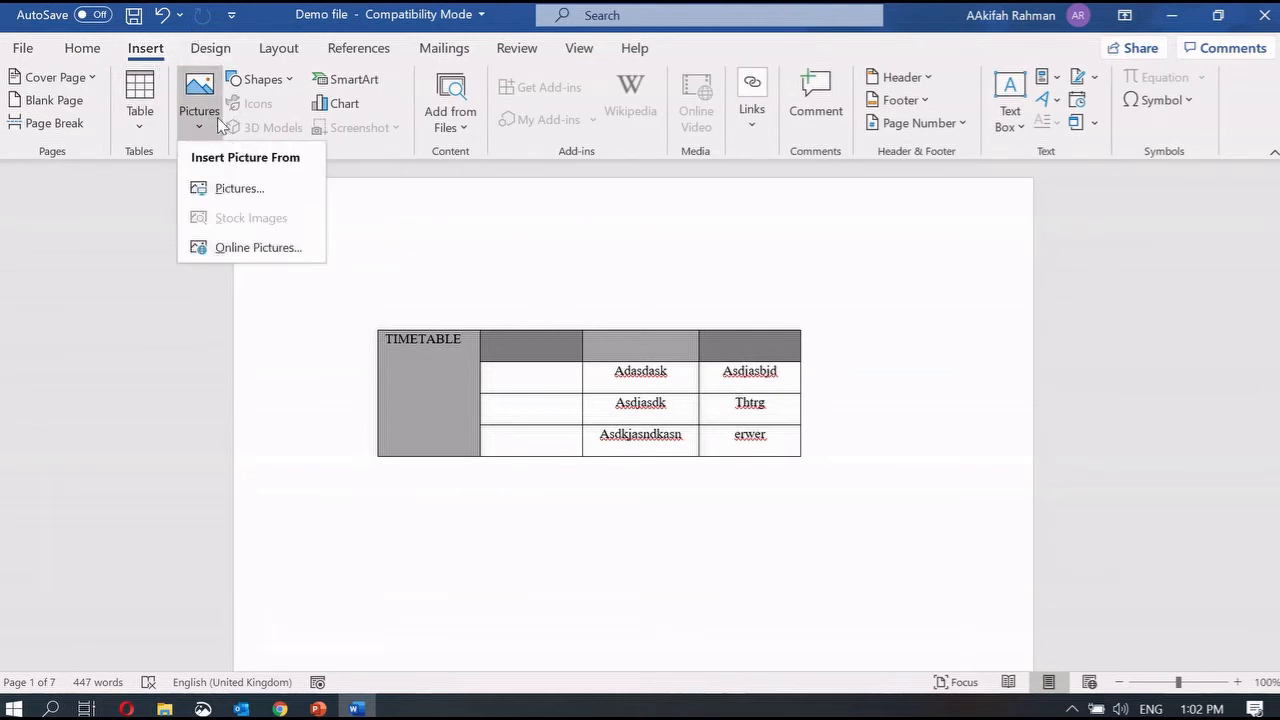
click(237, 189)
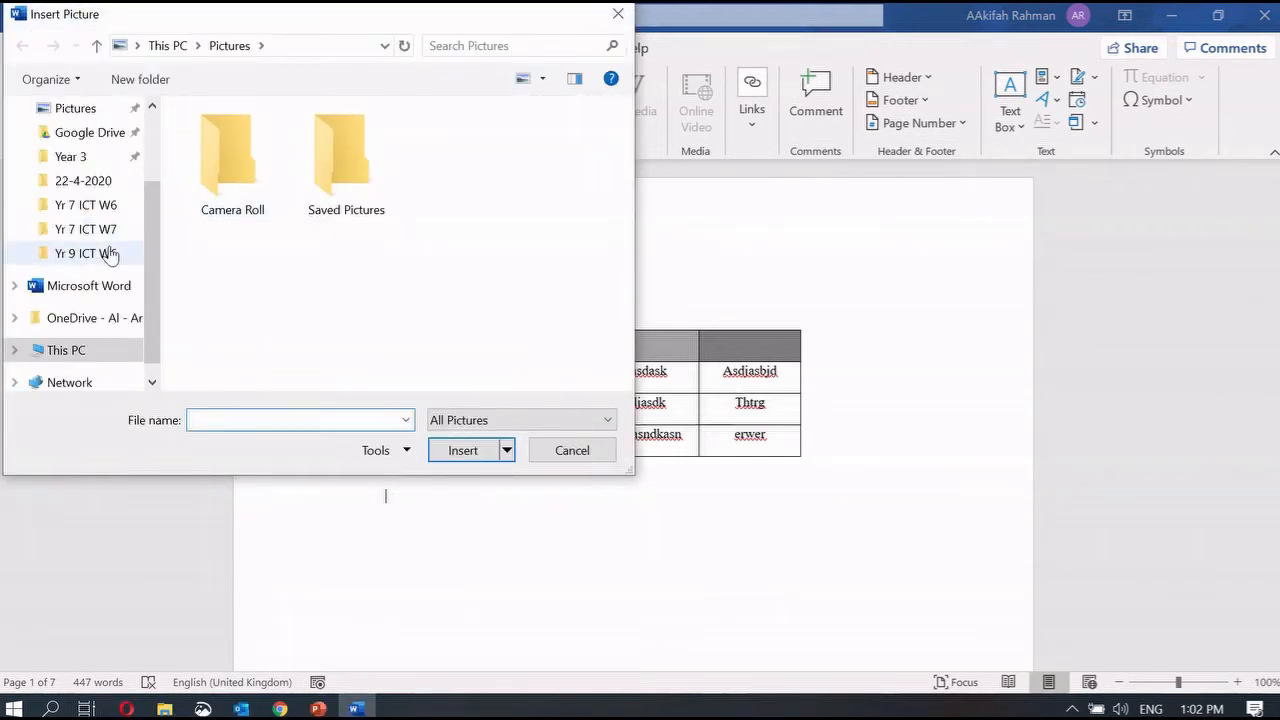
click(110, 255)
click(176, 46)
click(232, 290)
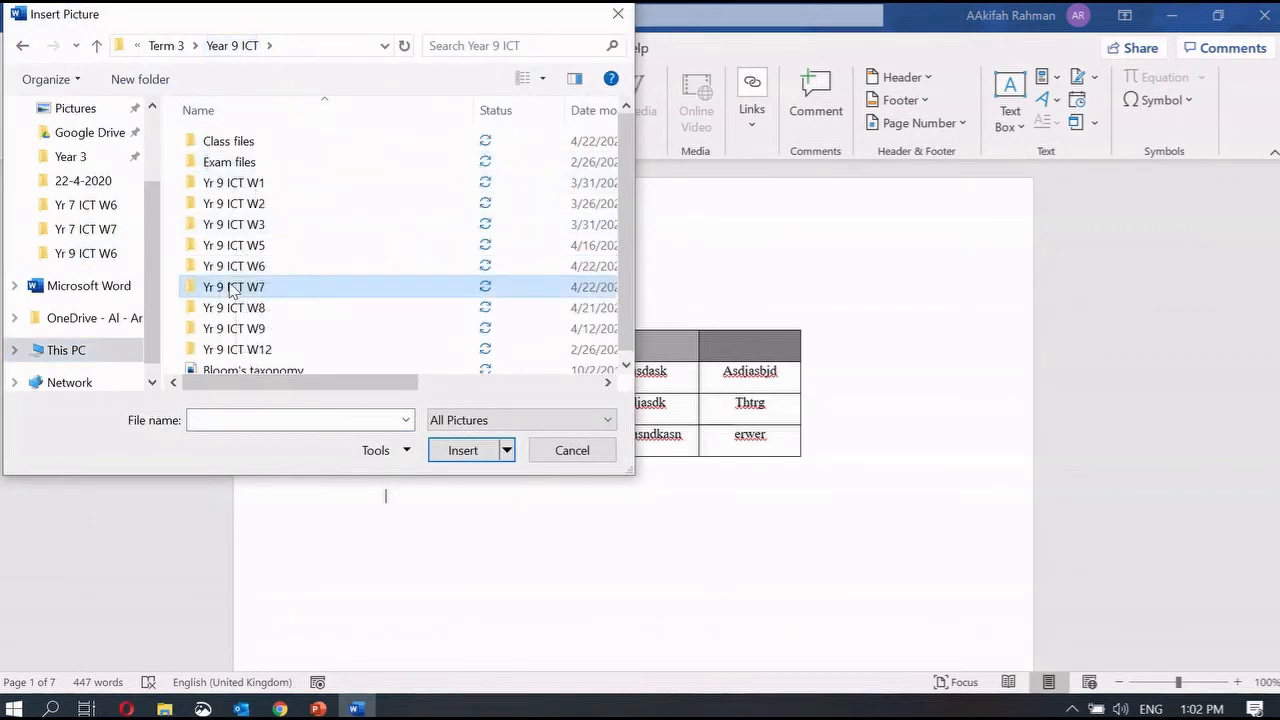
double_click(231, 289)
double_click(247, 166)
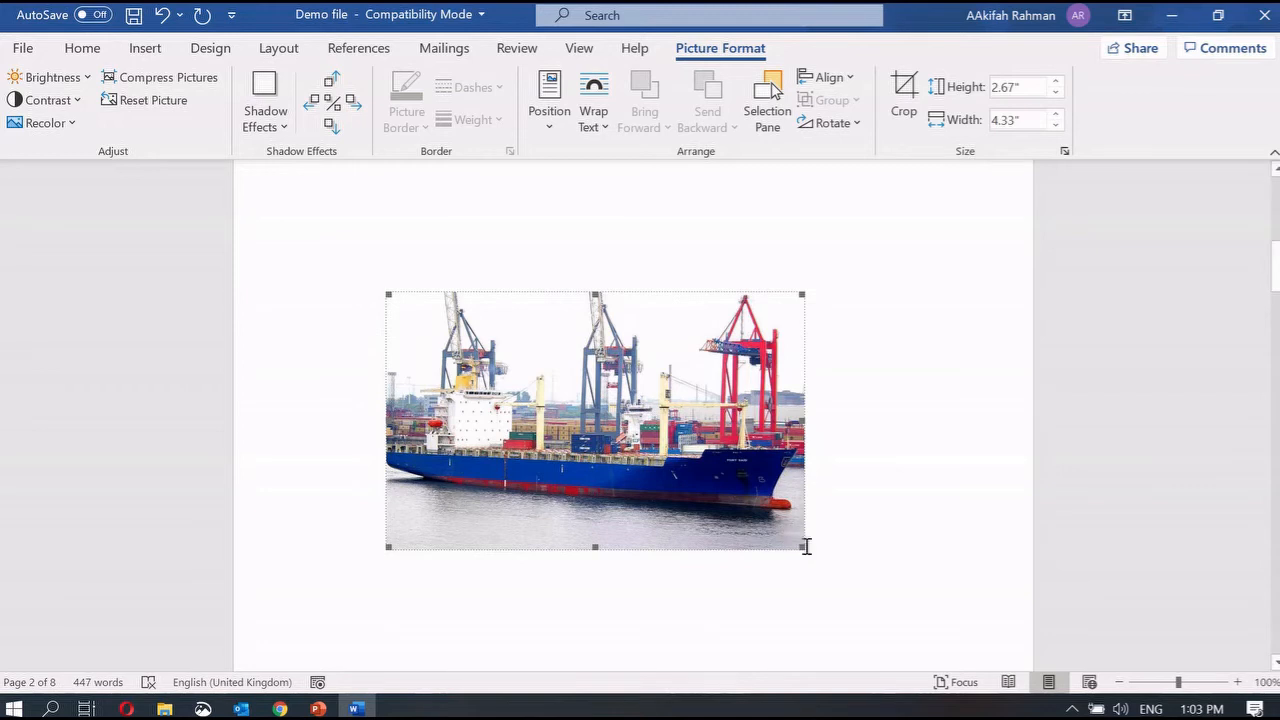
Enlarge the ship picture freehand to about 4.97" wide, and raise its height in increments to 3.4".
drag(800, 546, 866, 562)
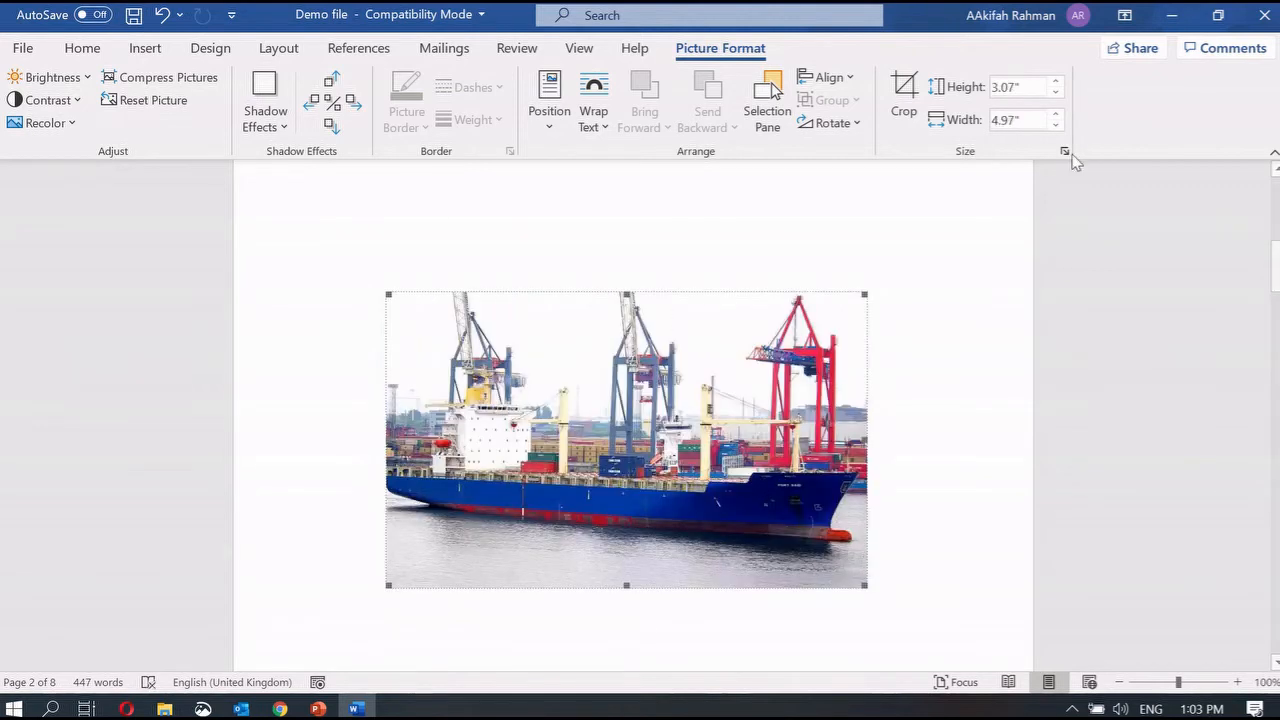
click(1056, 83)
click(1056, 83)
click(1056, 83)
click(1056, 83)
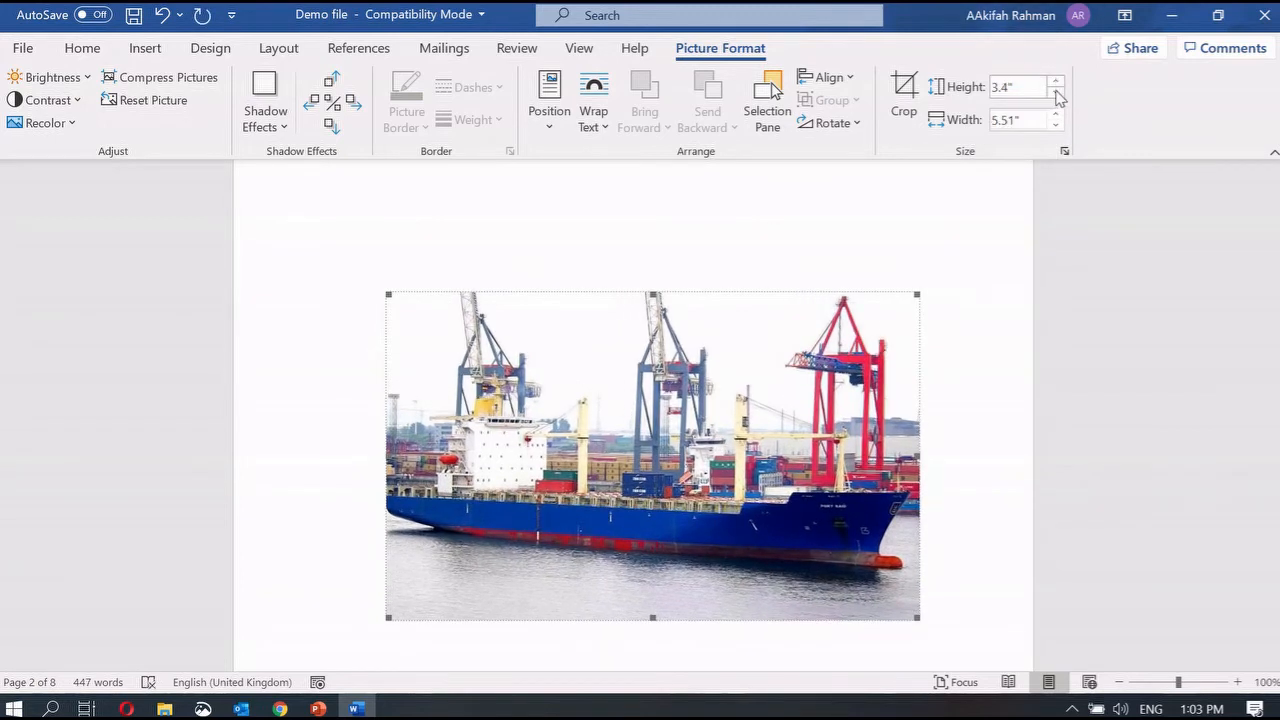
Reduce the picture's height by several increments, and step its width up and down to 4.9".
click(1057, 93)
click(1057, 93)
click(1057, 93)
click(1056, 114)
click(1056, 114)
click(1056, 115)
click(1057, 125)
click(1056, 125)
click(1056, 125)
click(1056, 125)
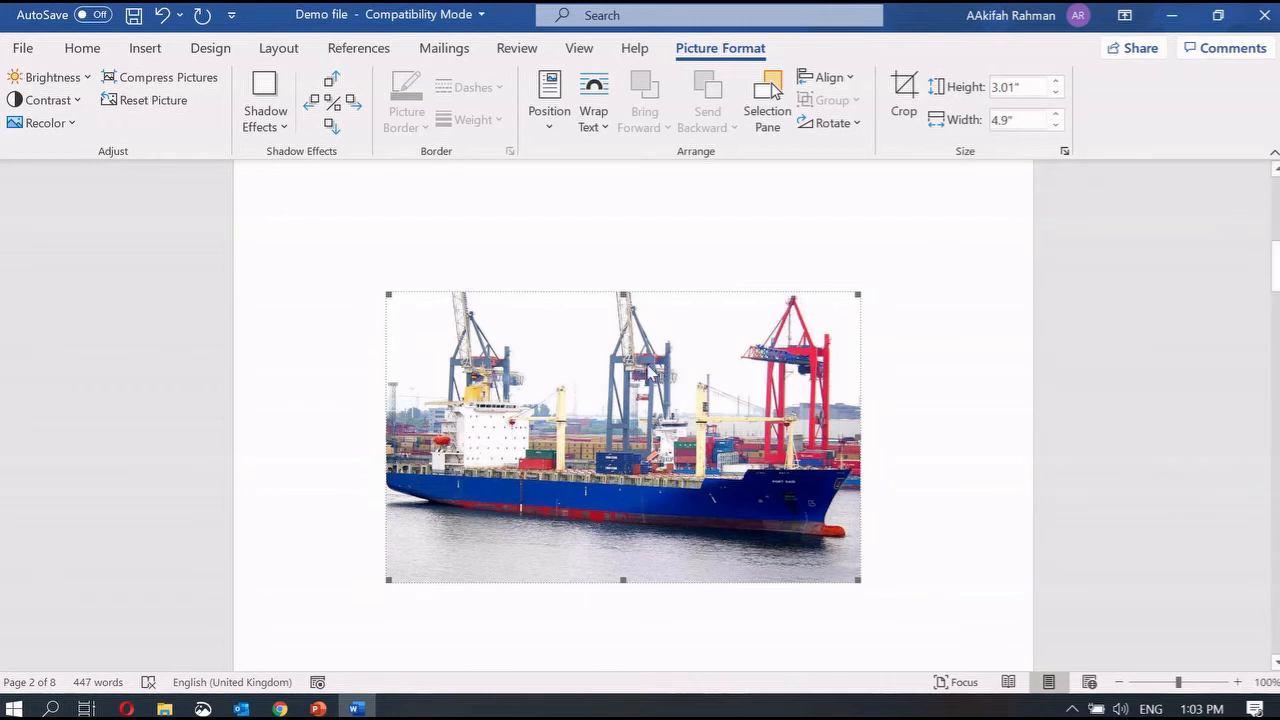
Turn on cropping for the ship picture and turn it off again.
click(912, 92)
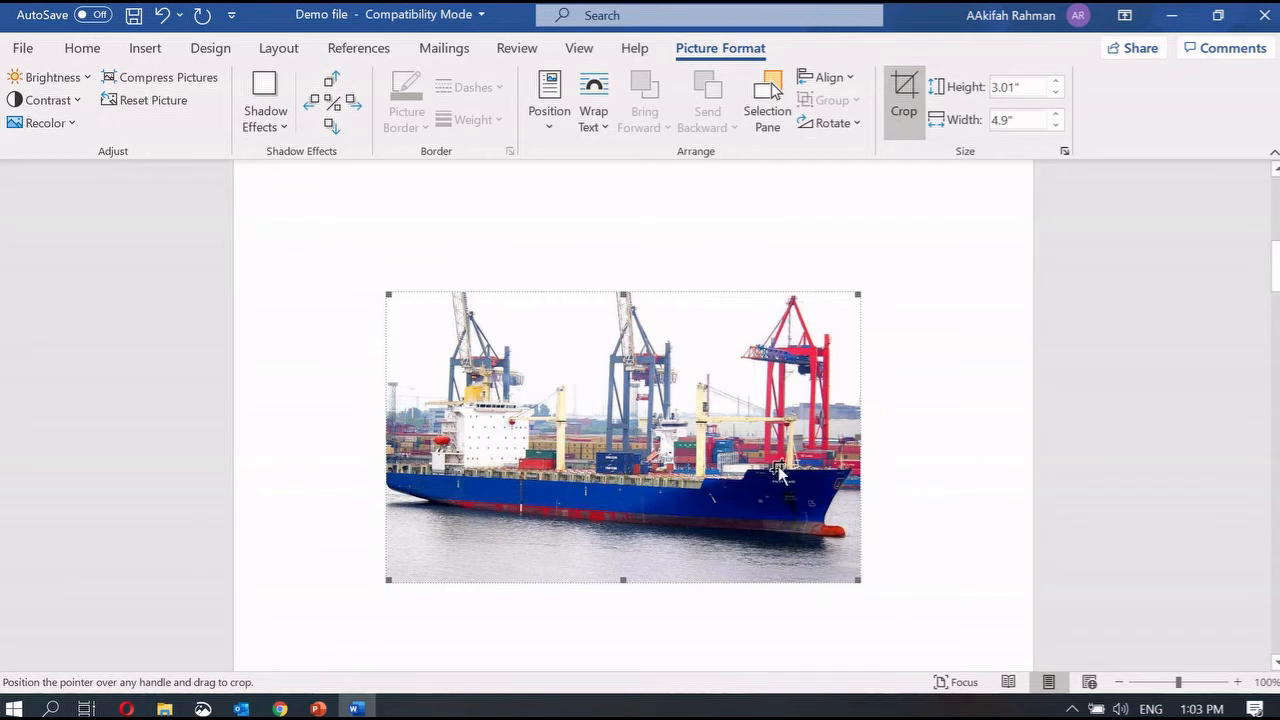
click(908, 126)
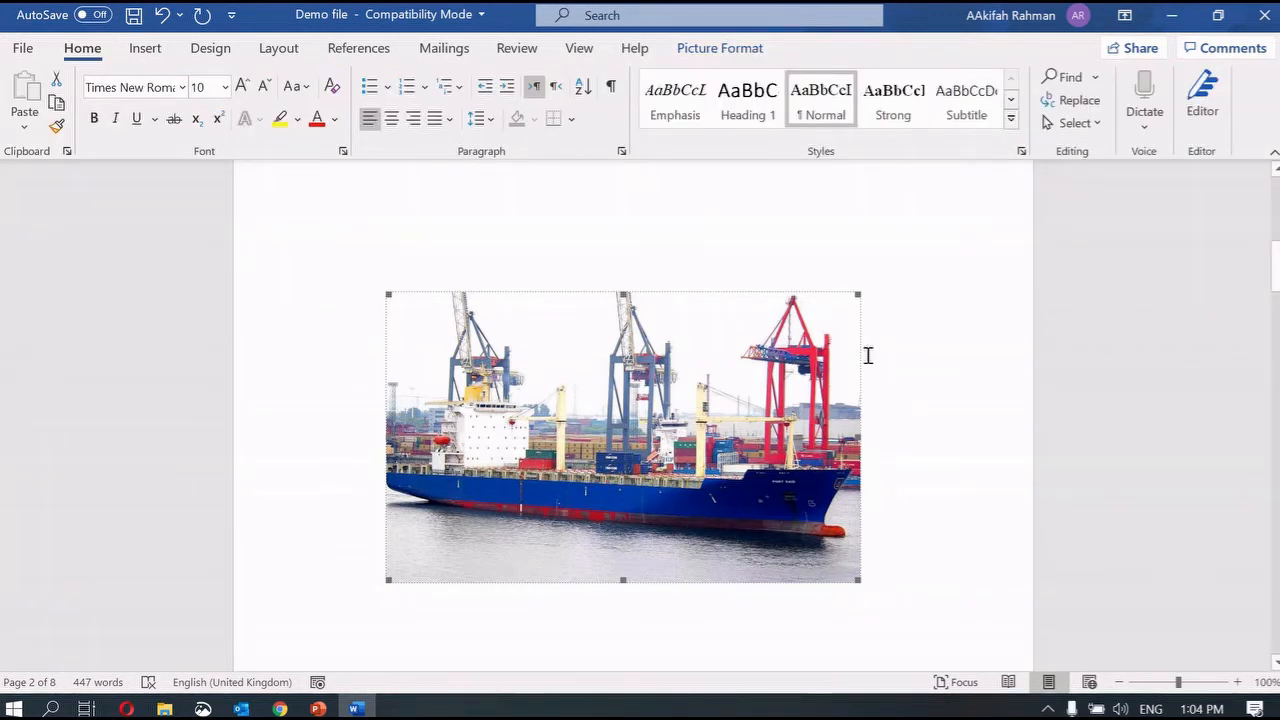
scroll(868, 355, up, 10)
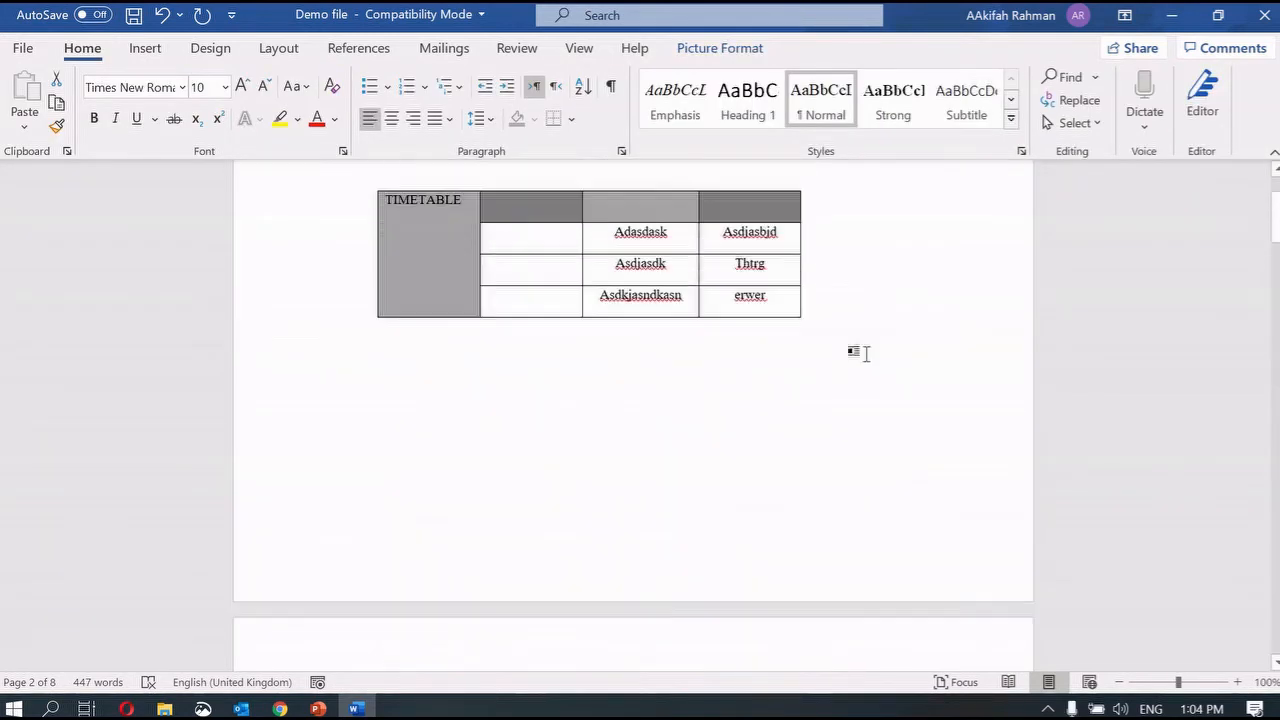
scroll(868, 355, down, 3)
scroll(866, 354, up, 12)
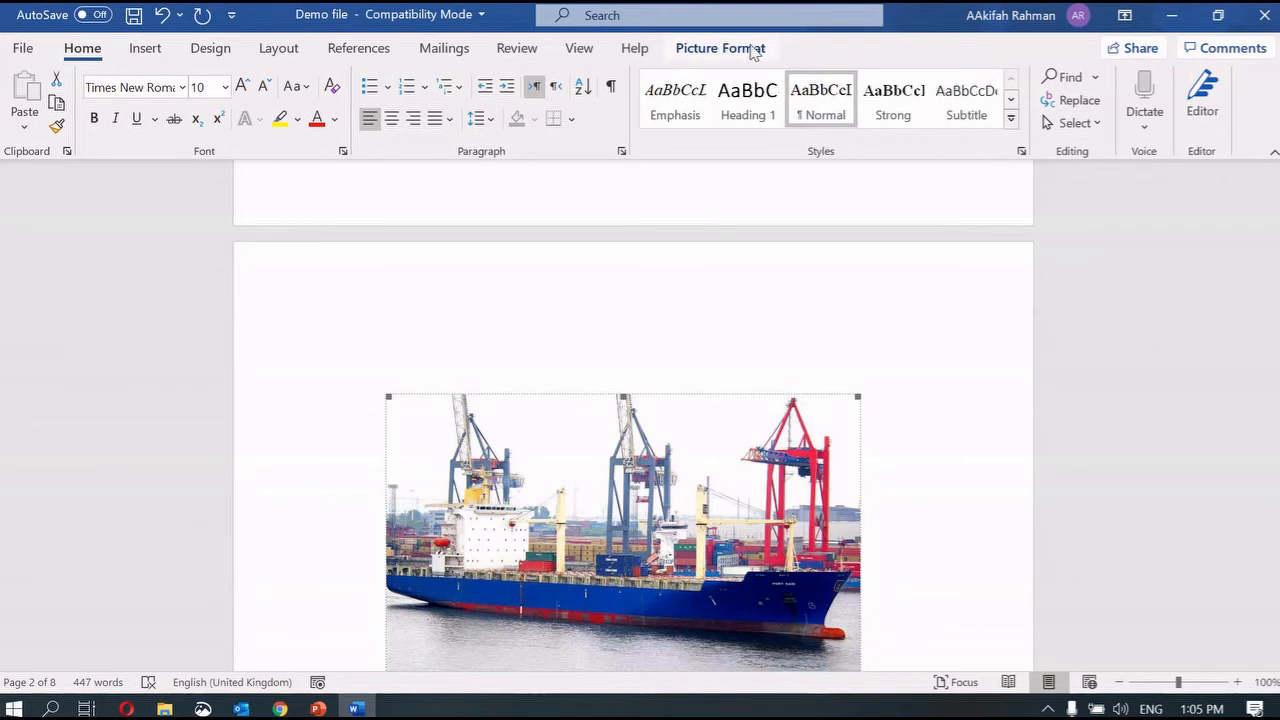
Set the ship picture's text wrapping to Tight.
click(720, 48)
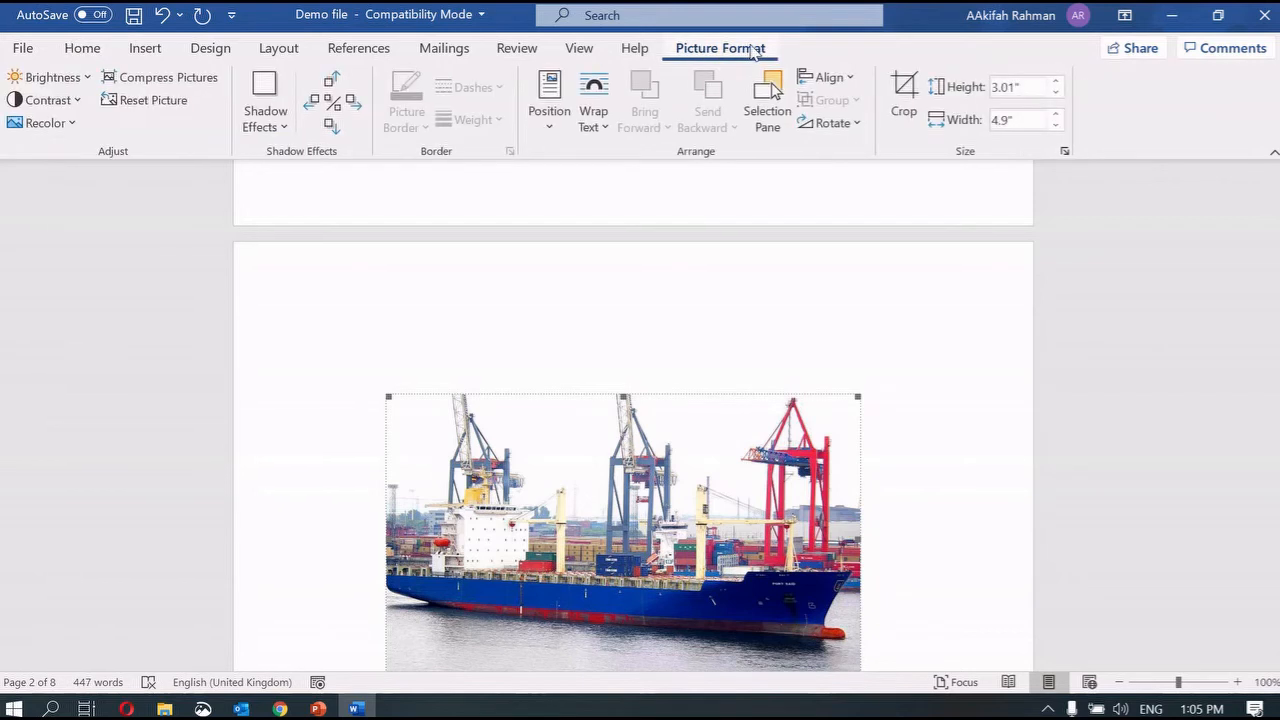
click(597, 126)
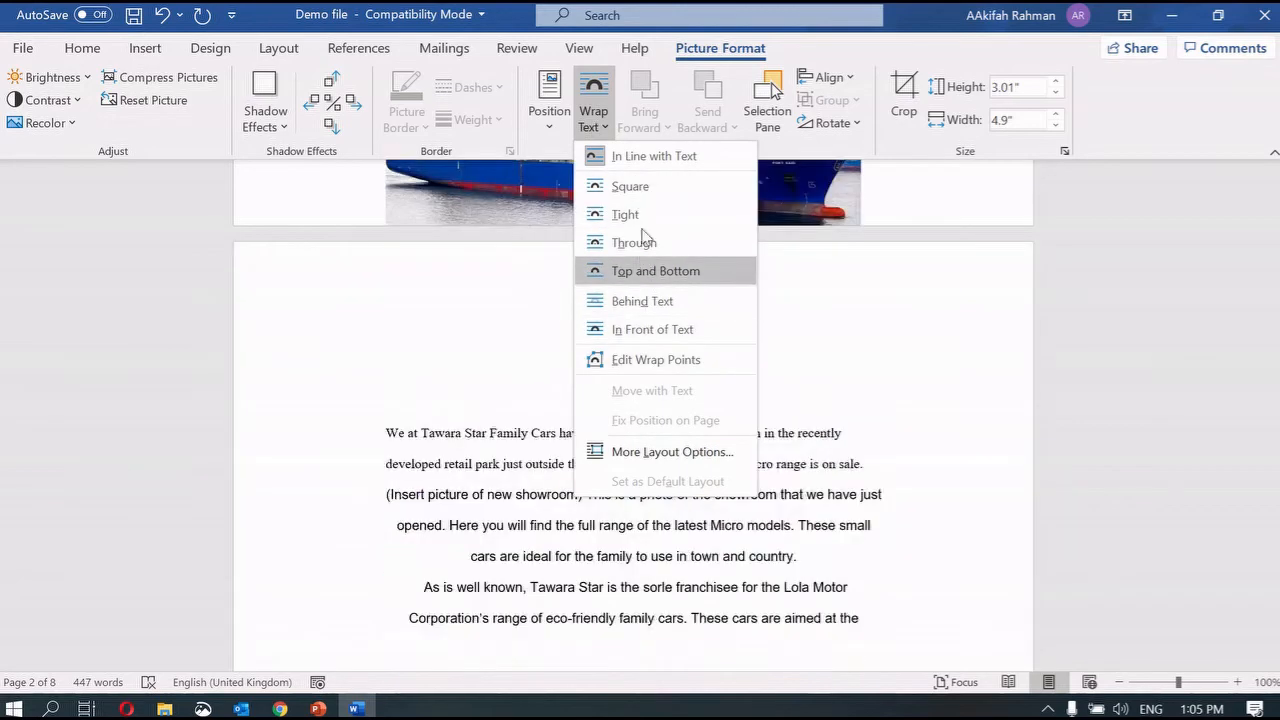
click(630, 215)
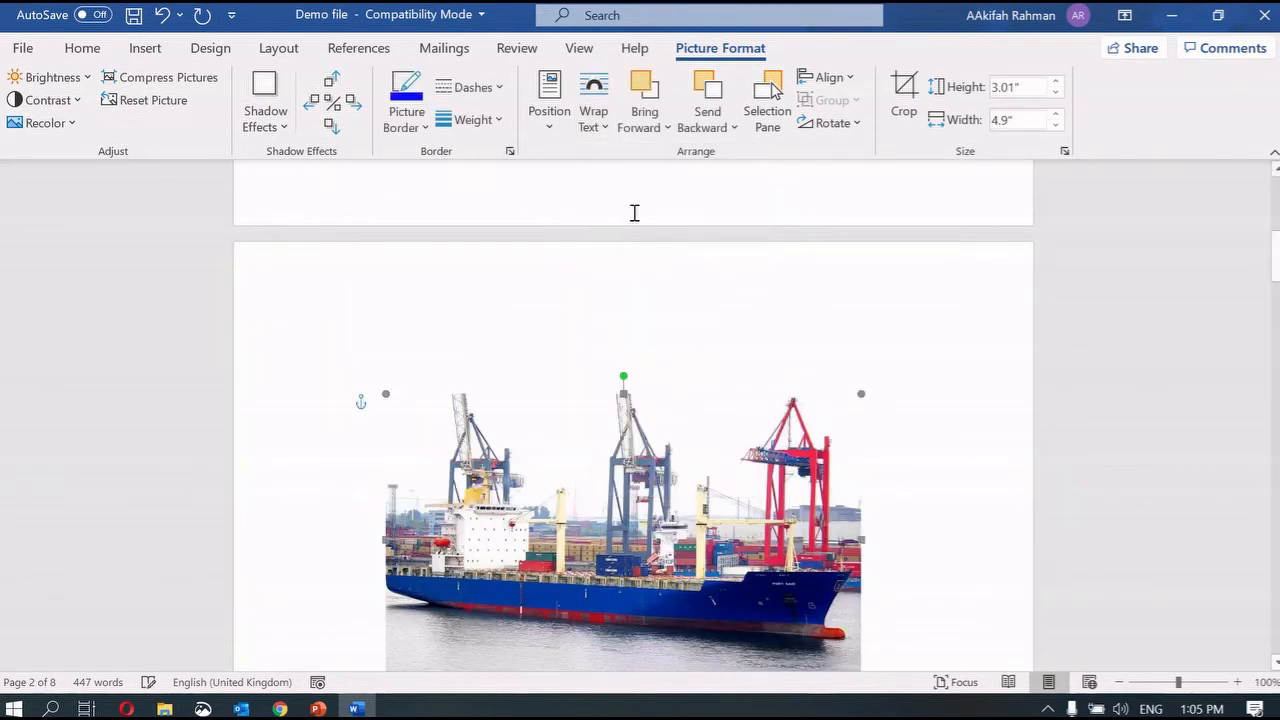
scroll(694, 430, down, 4)
scroll(694, 430, down, 3)
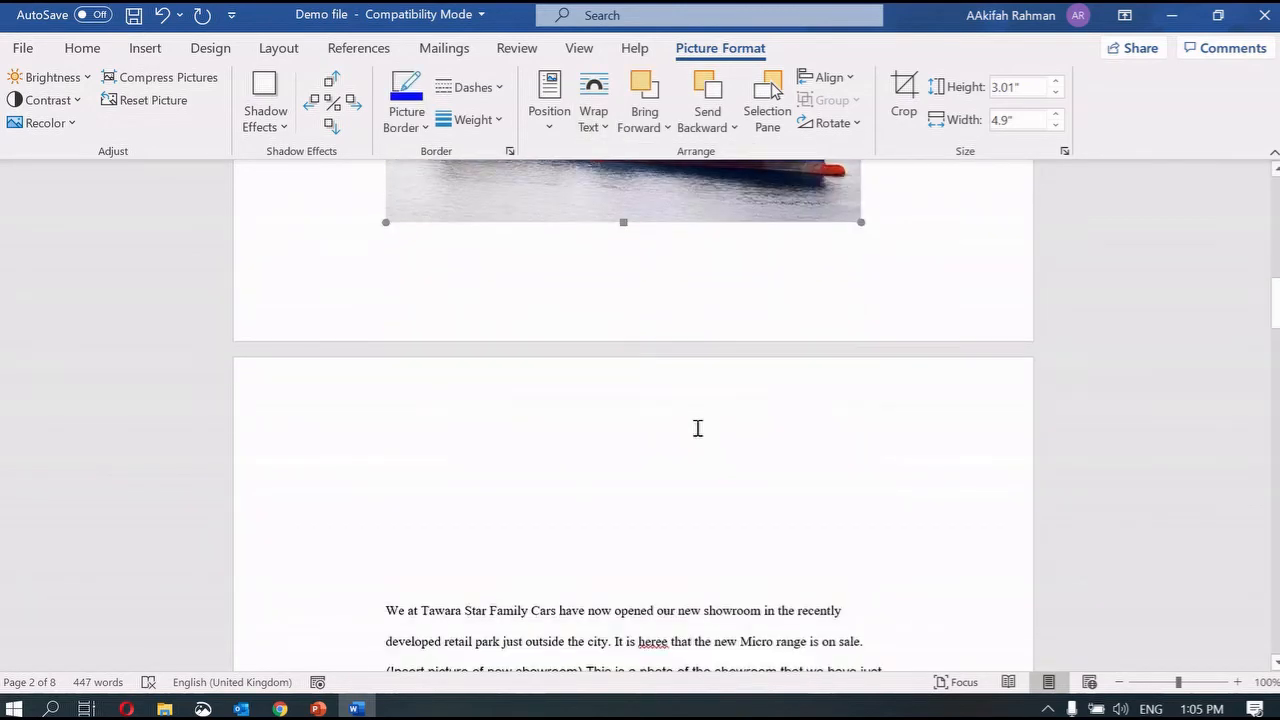
Shrink the ship picture freehand to about 3.36" wide by 2.07" high and move it down to the page with the showroom text.
scroll(694, 430, up, 4)
drag(862, 495, 713, 392)
scroll(713, 392, down, 4)
scroll(713, 392, up, 4)
scroll(713, 392, up, 4)
scroll(711, 390, down, 3)
drag(610, 310, 580, 534)
scroll(580, 537, up, 2)
scroll(585, 480, down, 5)
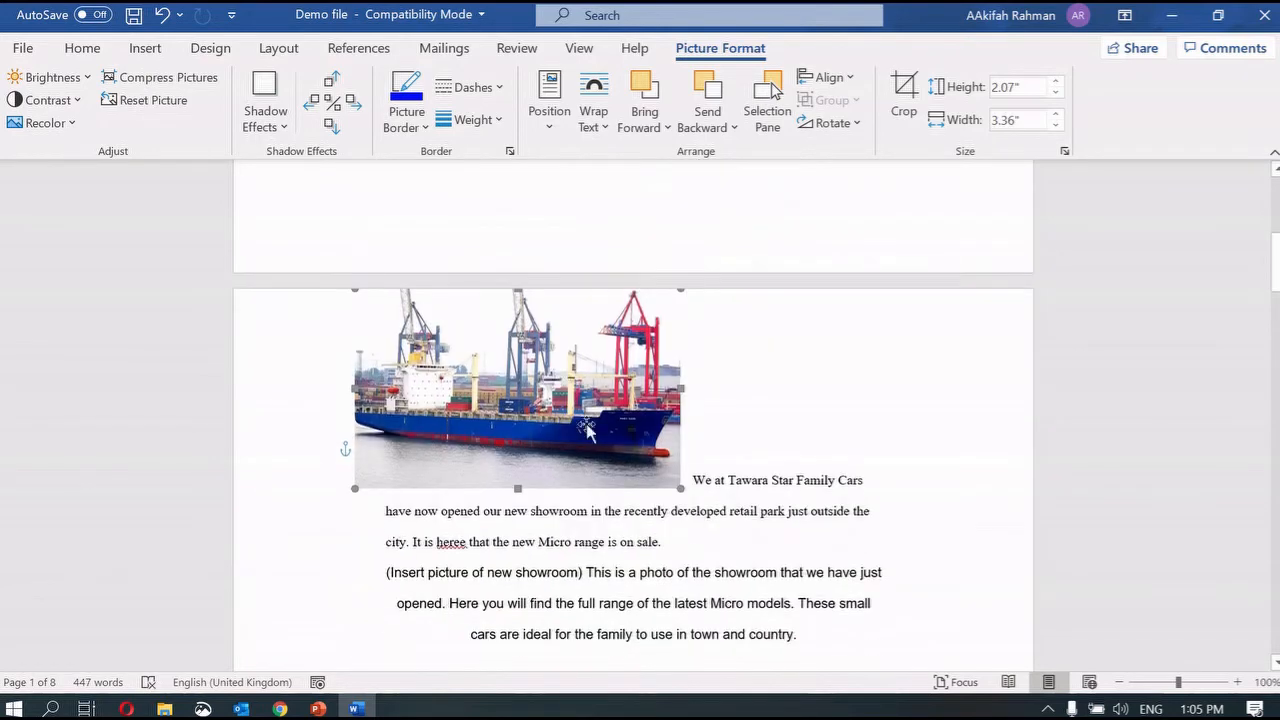
Move the ship picture down beside the "We at Tawara Star Family Cars" paragraph so the text wraps alongside it.
drag(565, 388, 573, 515)
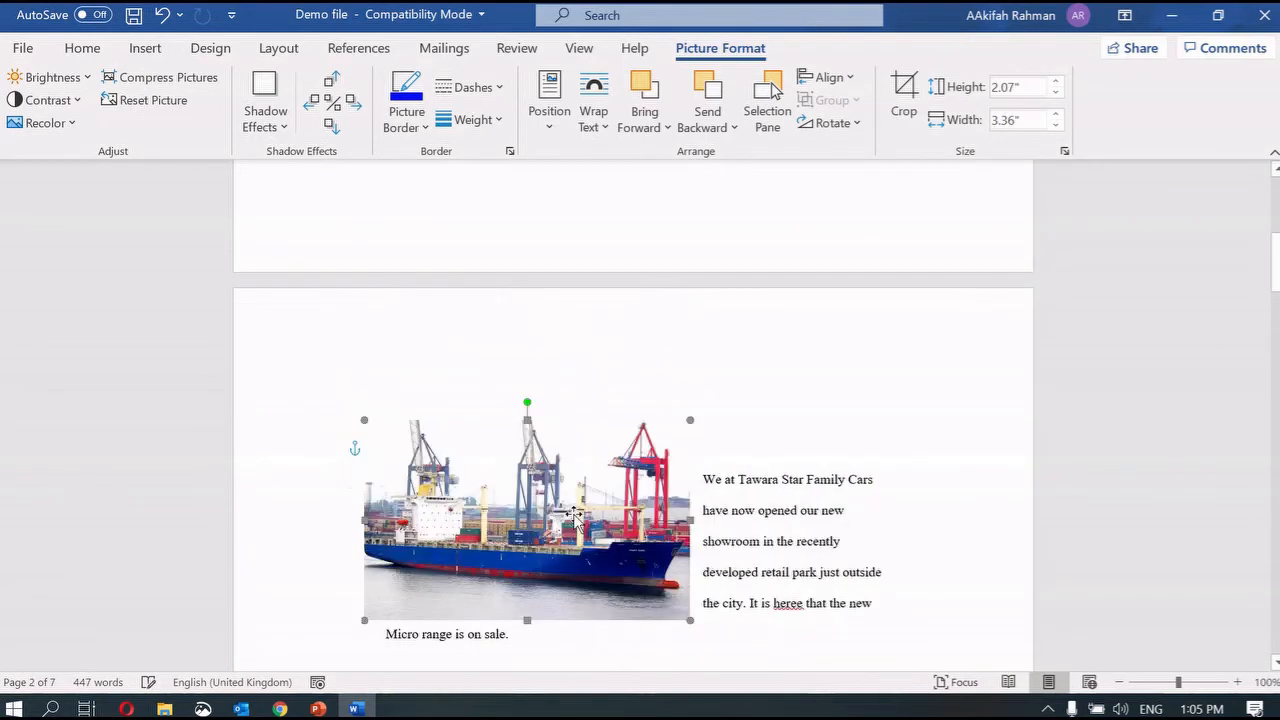
scroll(575, 515, down, 3)
drag(587, 376, 578, 412)
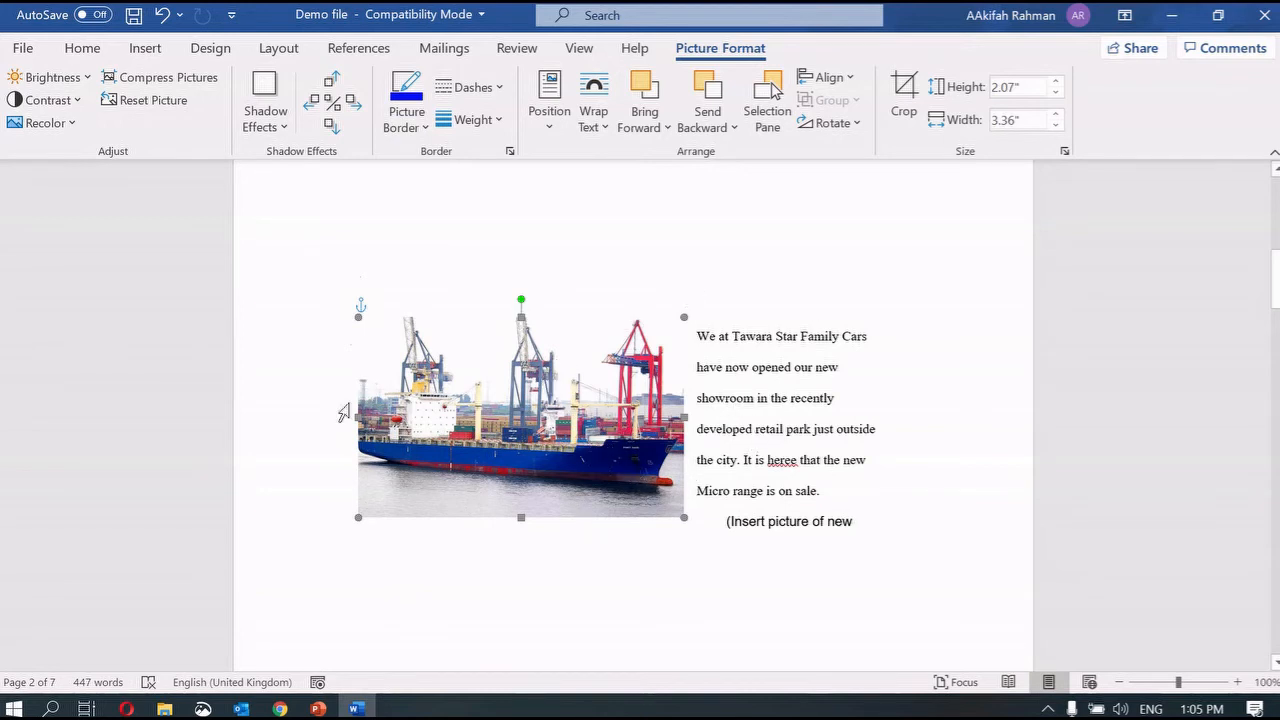
click(594, 116)
click(634, 421)
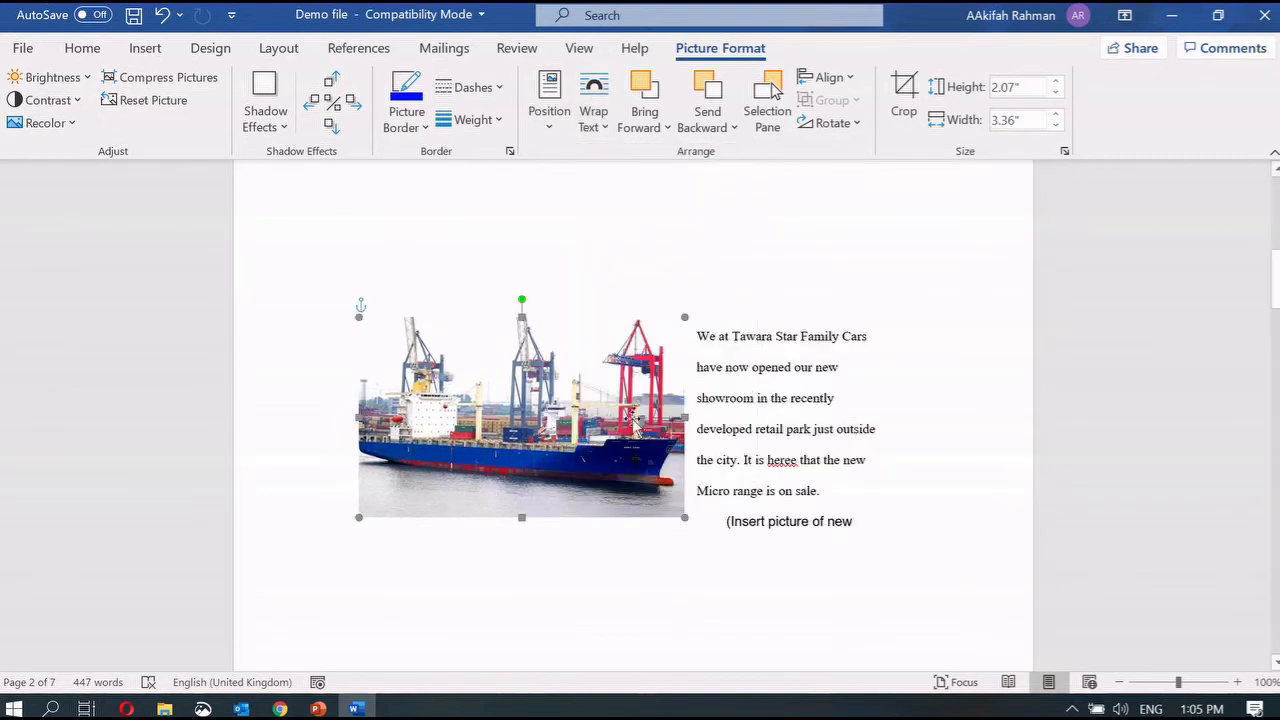
drag(600, 360, 600, 366)
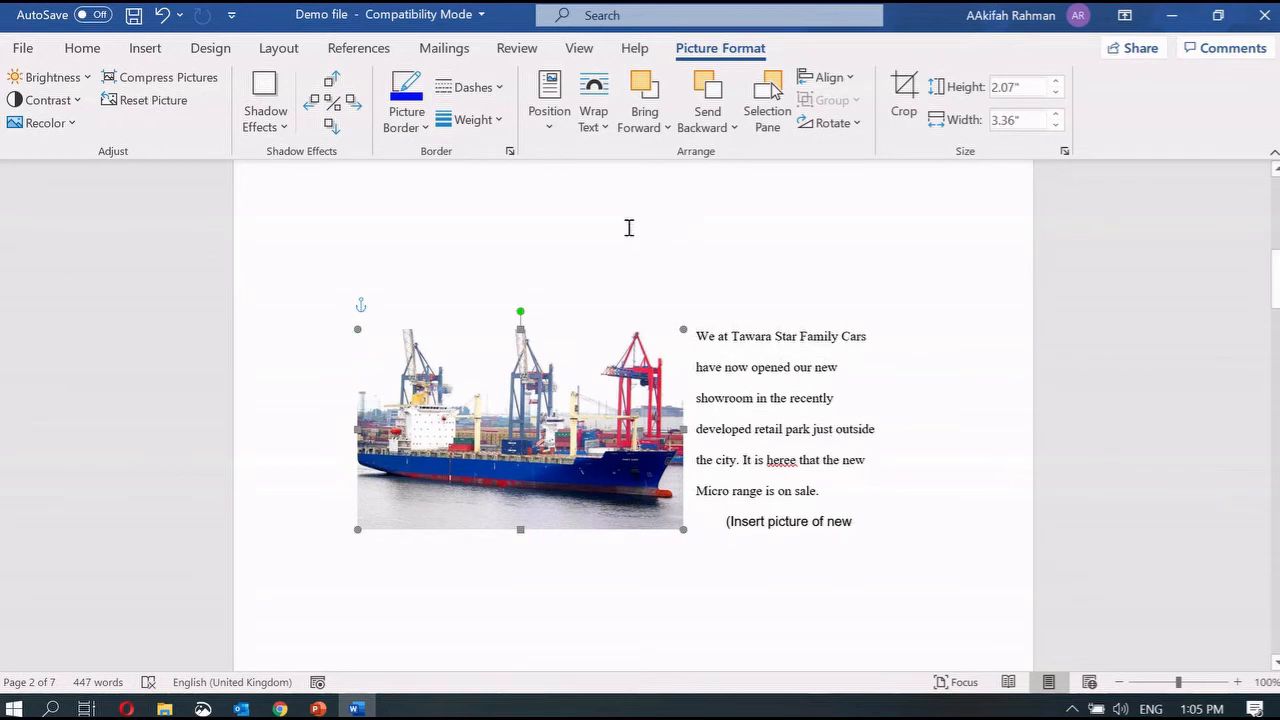
click(556, 121)
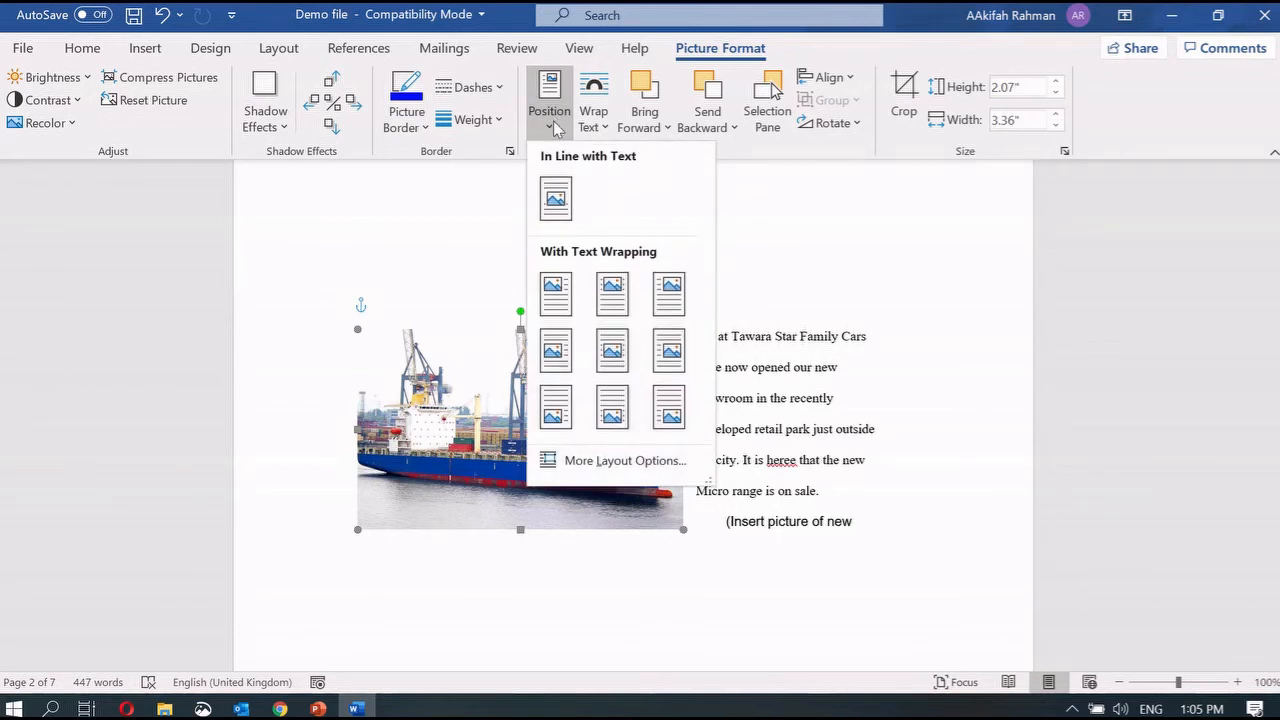
click(790, 455)
Switch to the Word Processing PowerPoint presentation and go through the image import, resizing and text wrapping slides to the sample task instructions.
mouse_move(320, 709)
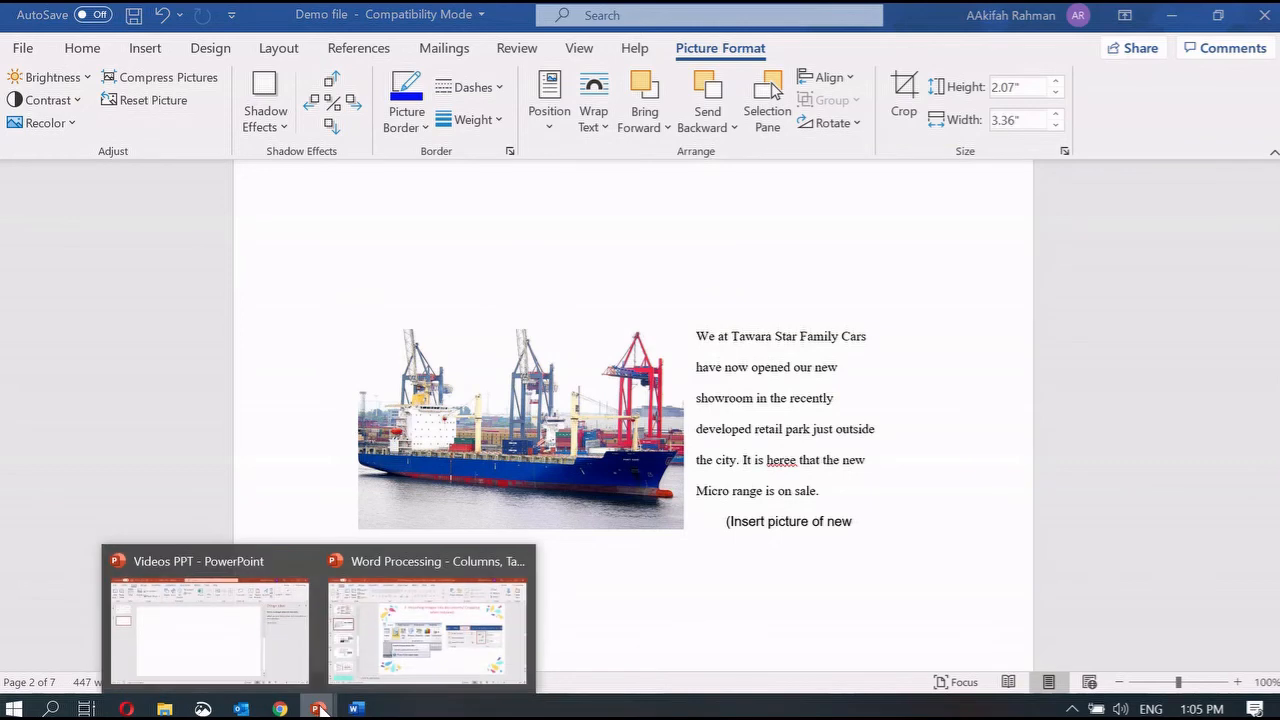
click(430, 640)
click(1071, 684)
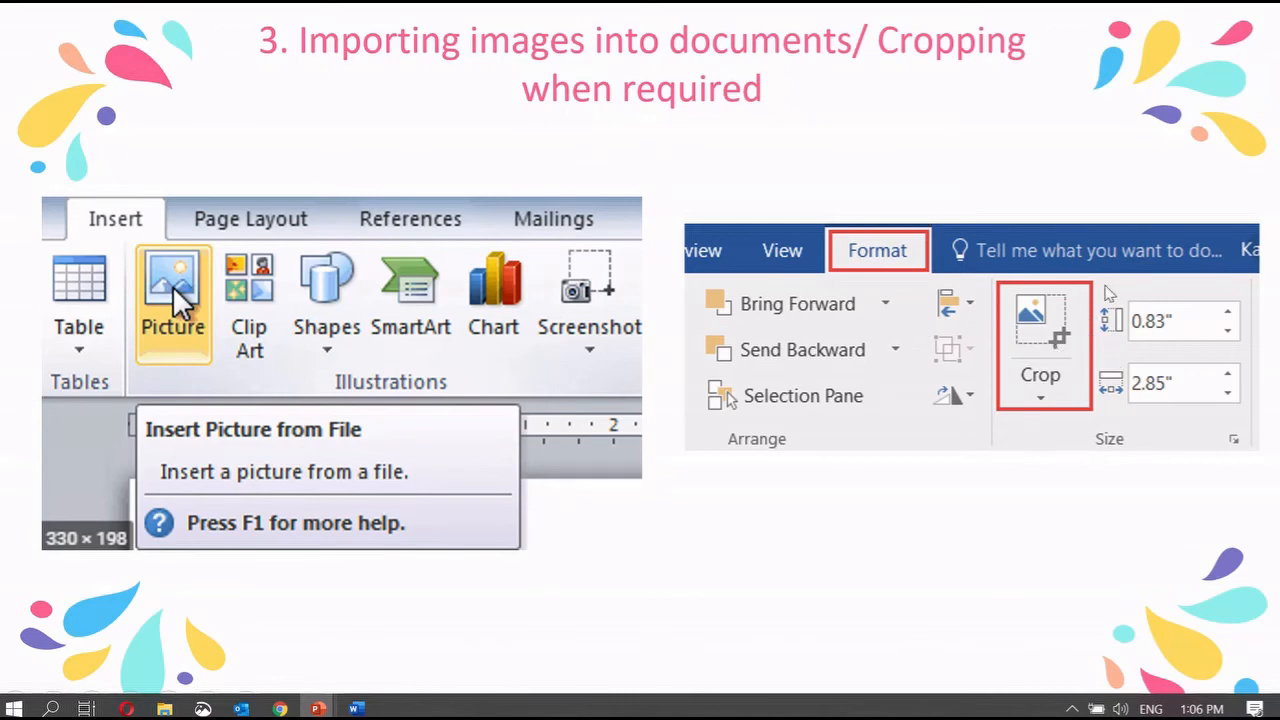
click(1161, 350)
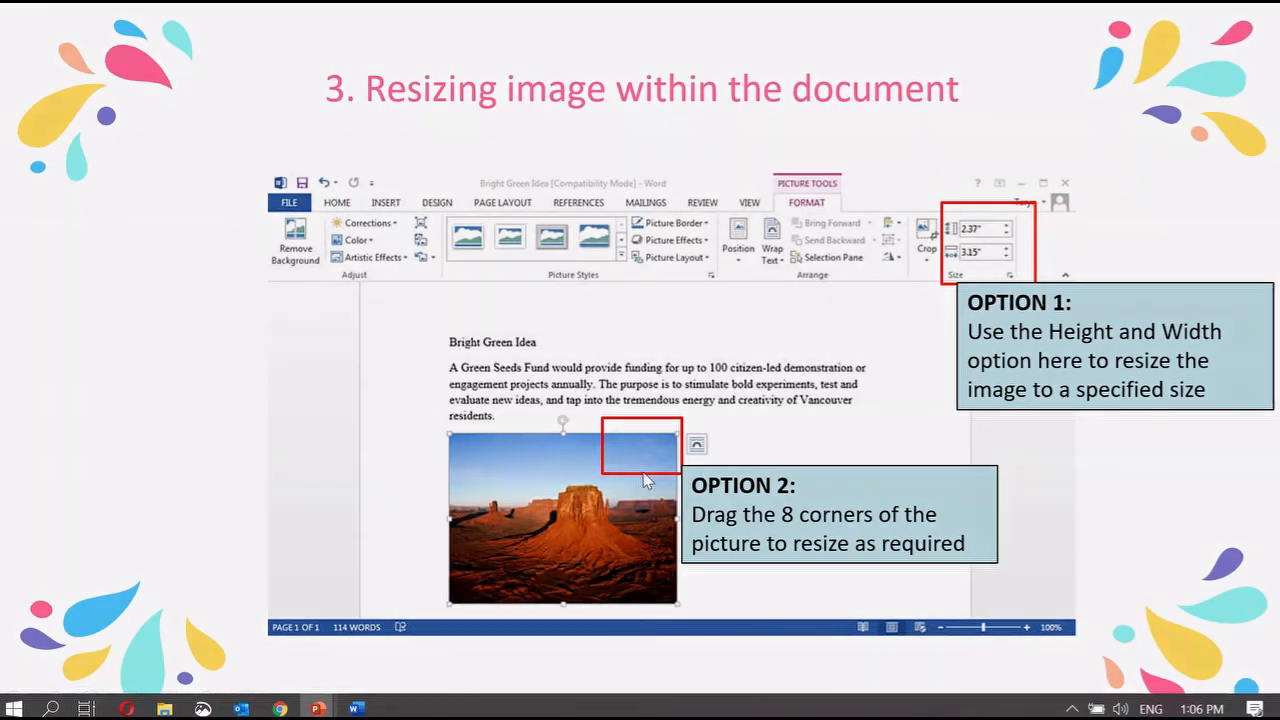
click(645, 480)
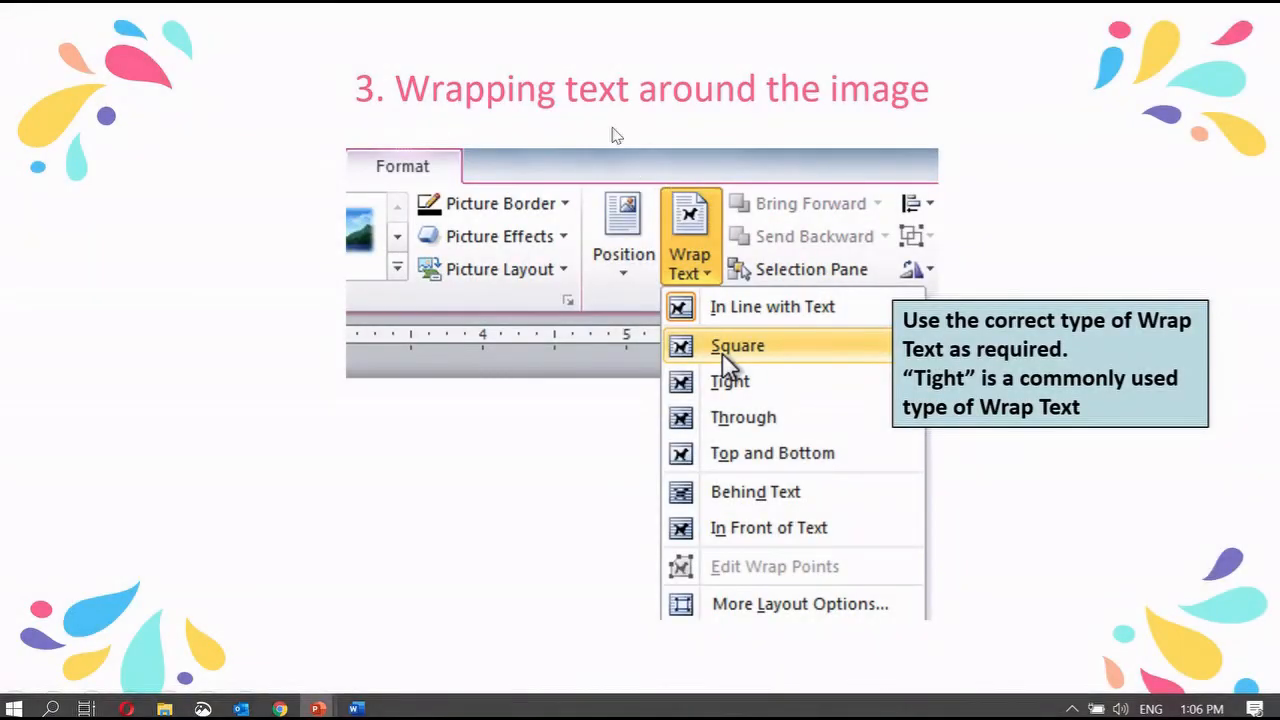
click(695, 288)
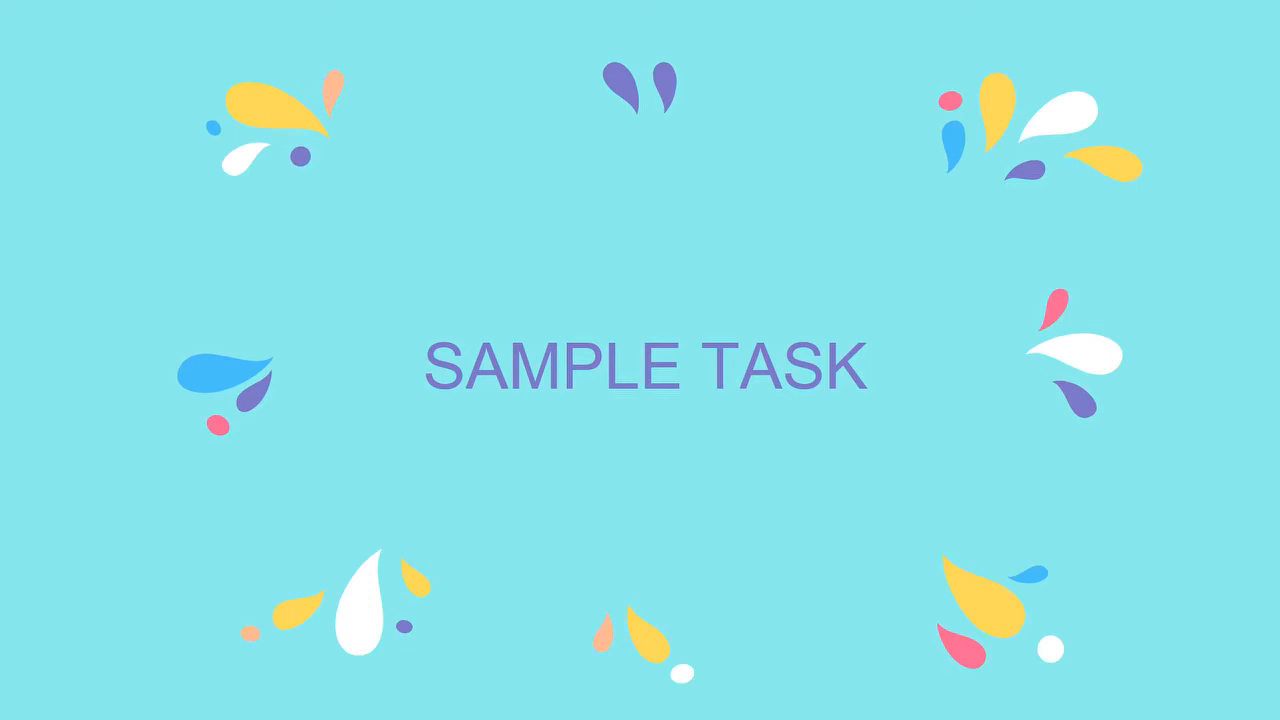
click(114, 420)
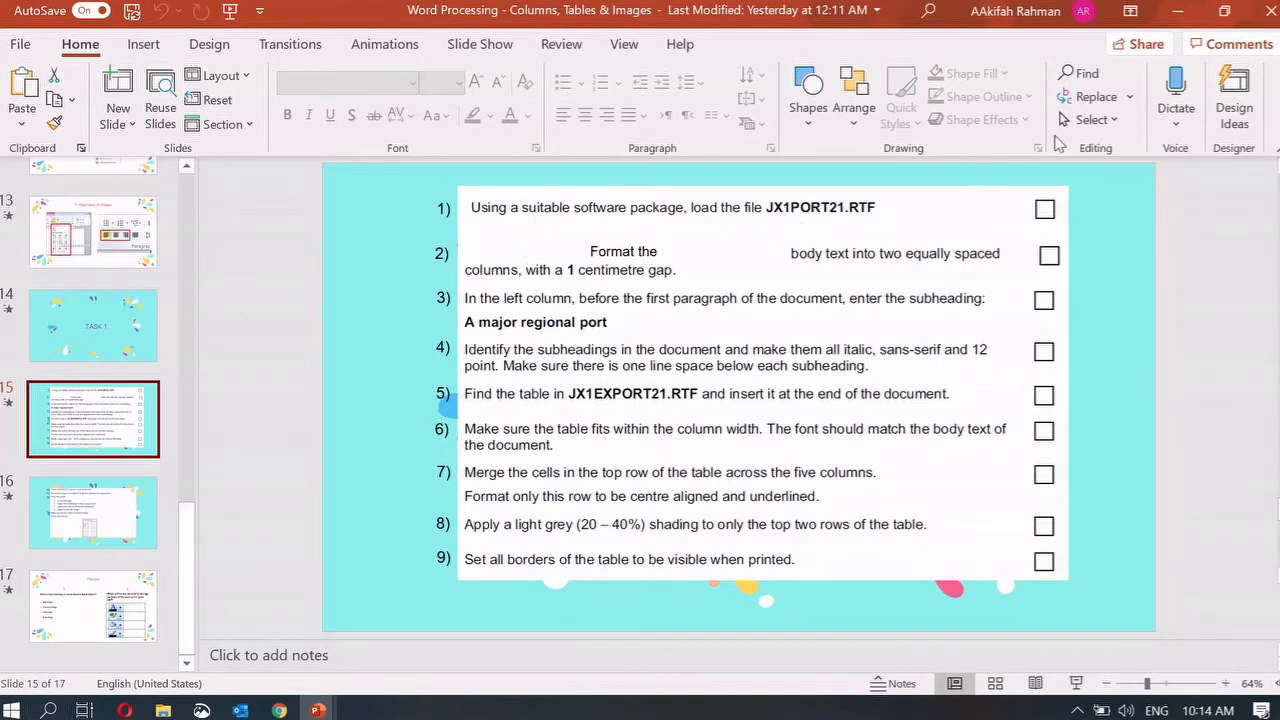
Clear the desktop by minimizing the open windows and closing the Resources folder, and mark out the three JX1 task files.
click(1178, 12)
click(1178, 12)
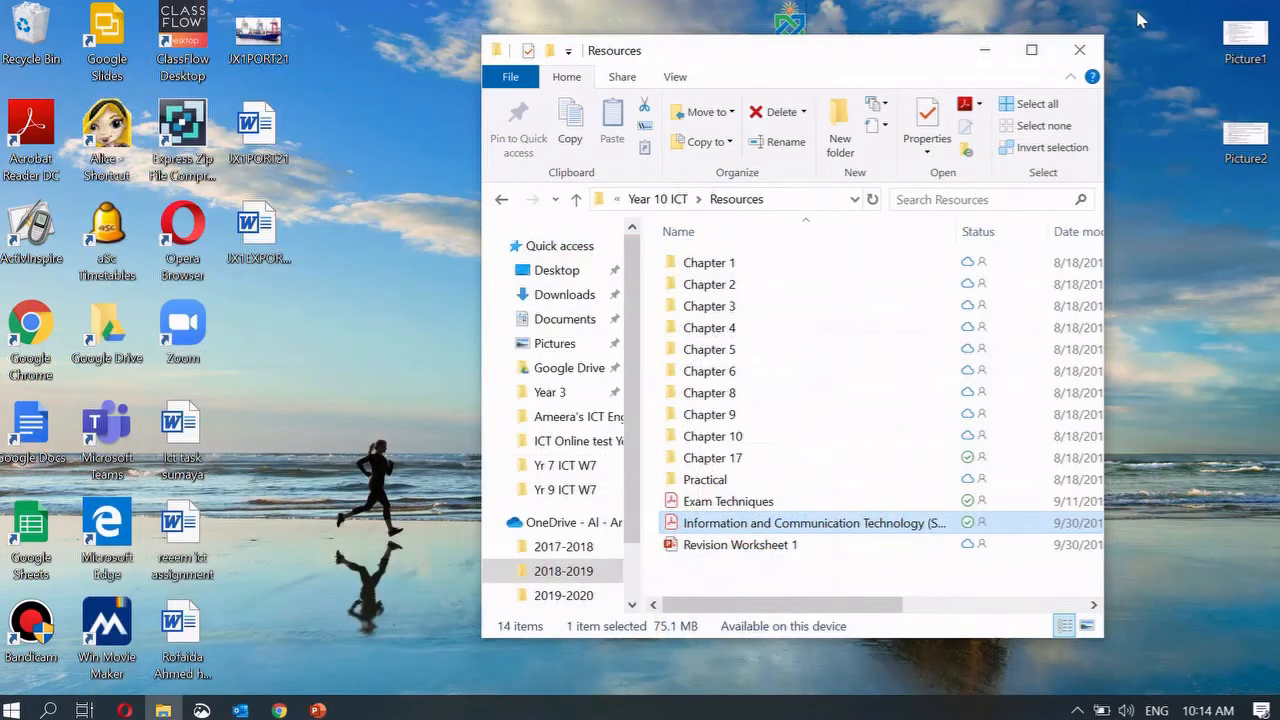
click(1094, 44)
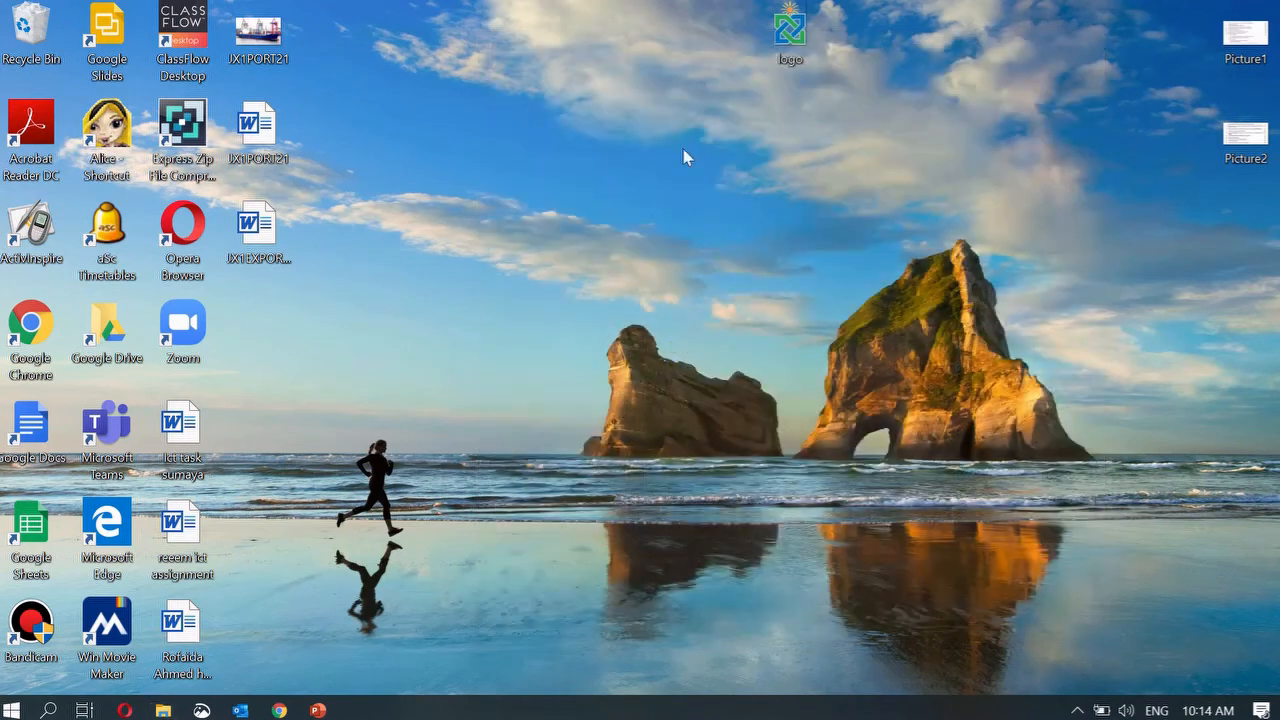
drag(314, 40, 256, 323)
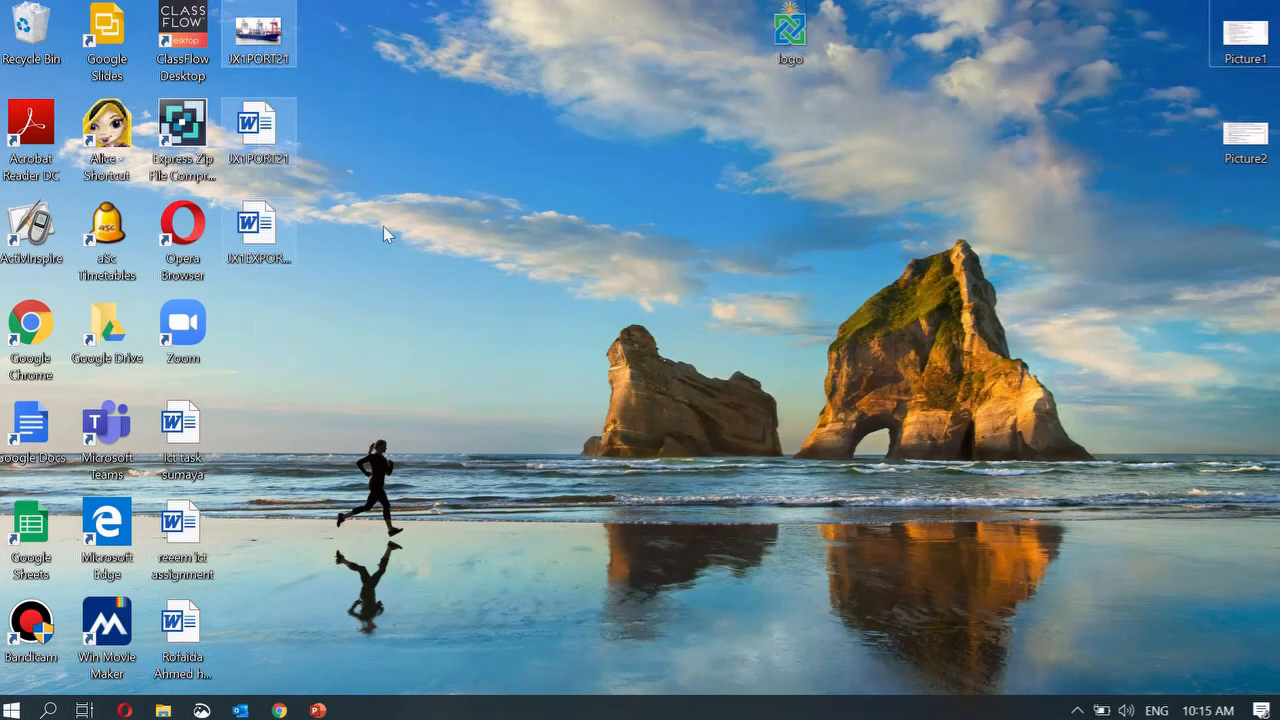
click(415, 218)
Open the JX1PORT21 document from the desktop in Word, converting it from Rich Text Format (RTF), and enable editing.
click(280, 233)
click(272, 150)
double_click(272, 150)
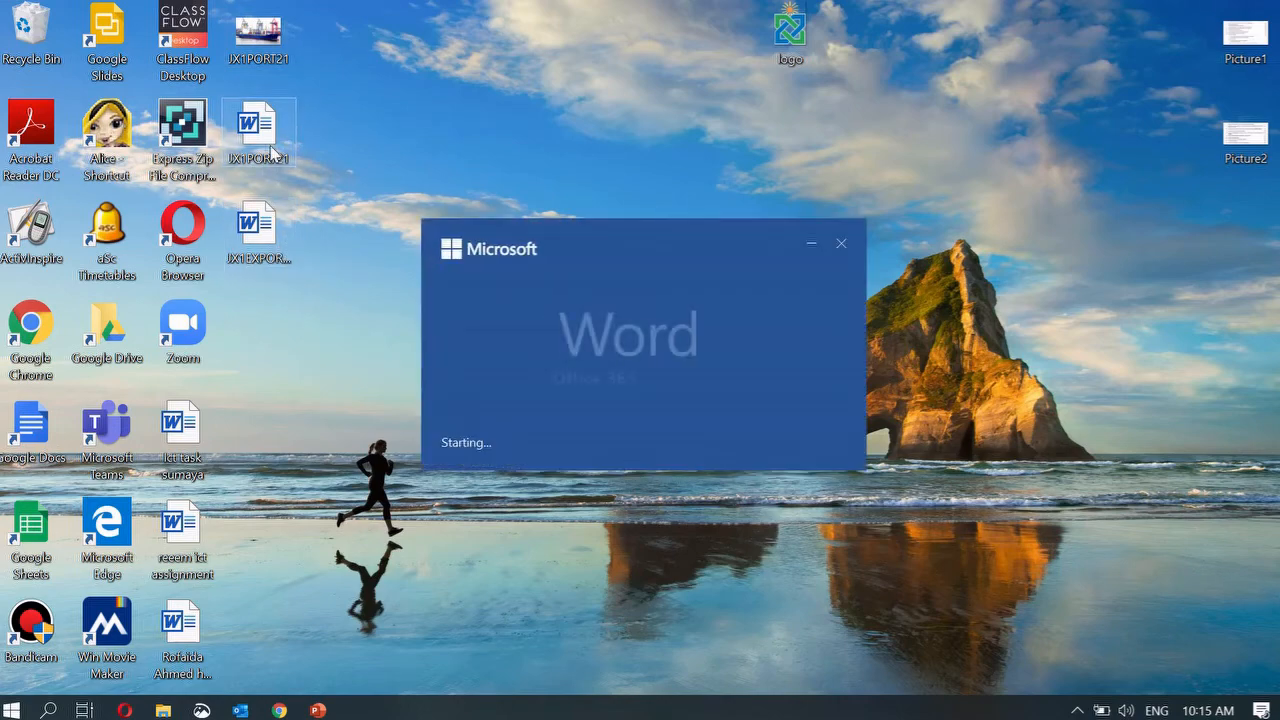
click(663, 457)
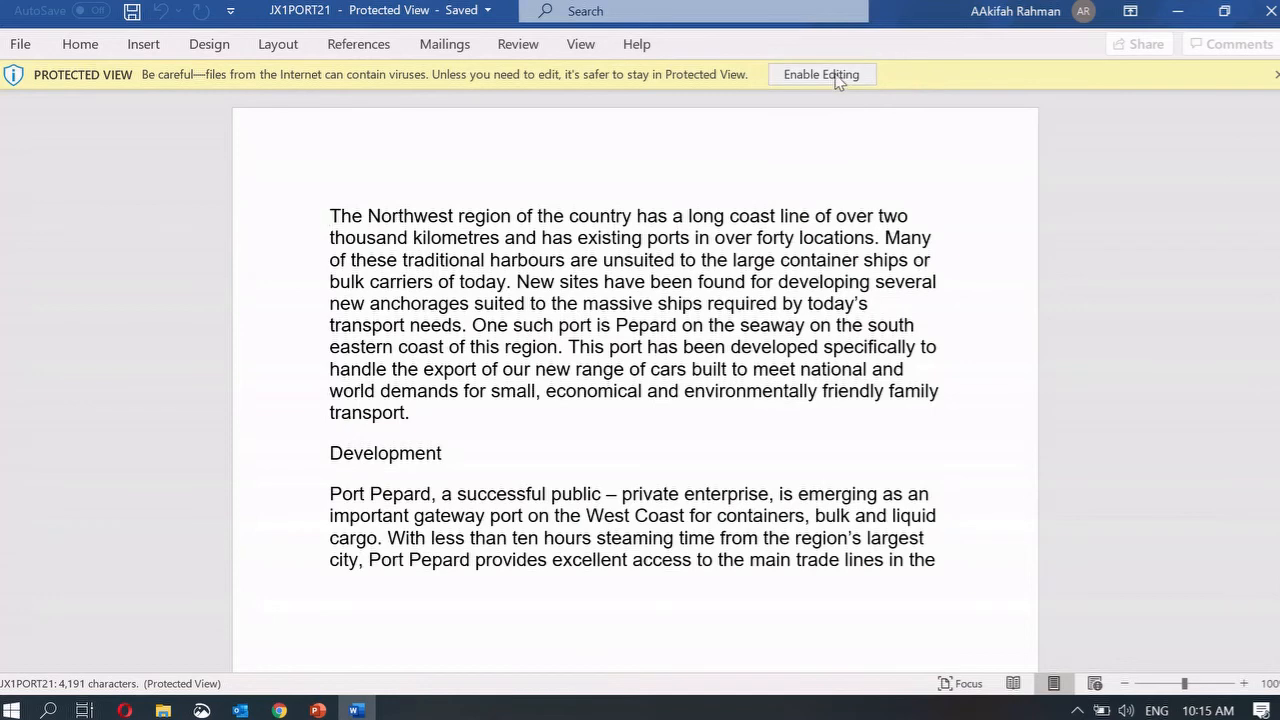
click(836, 75)
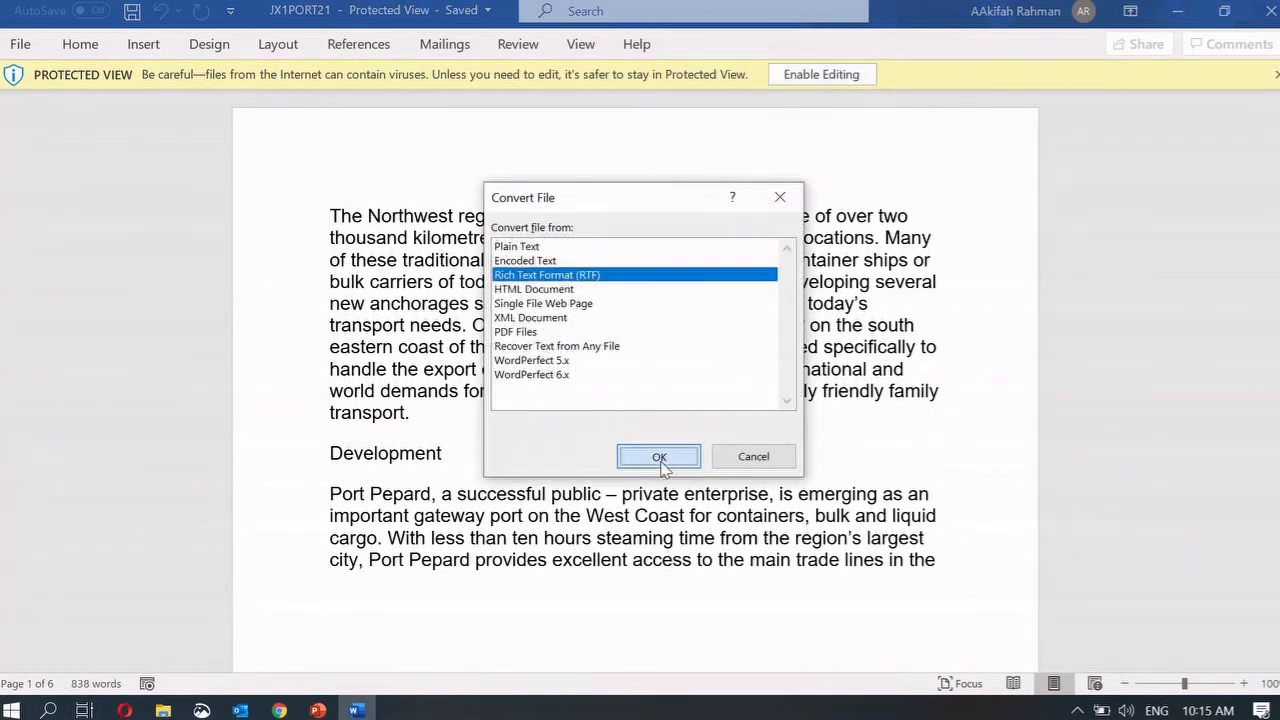
click(662, 458)
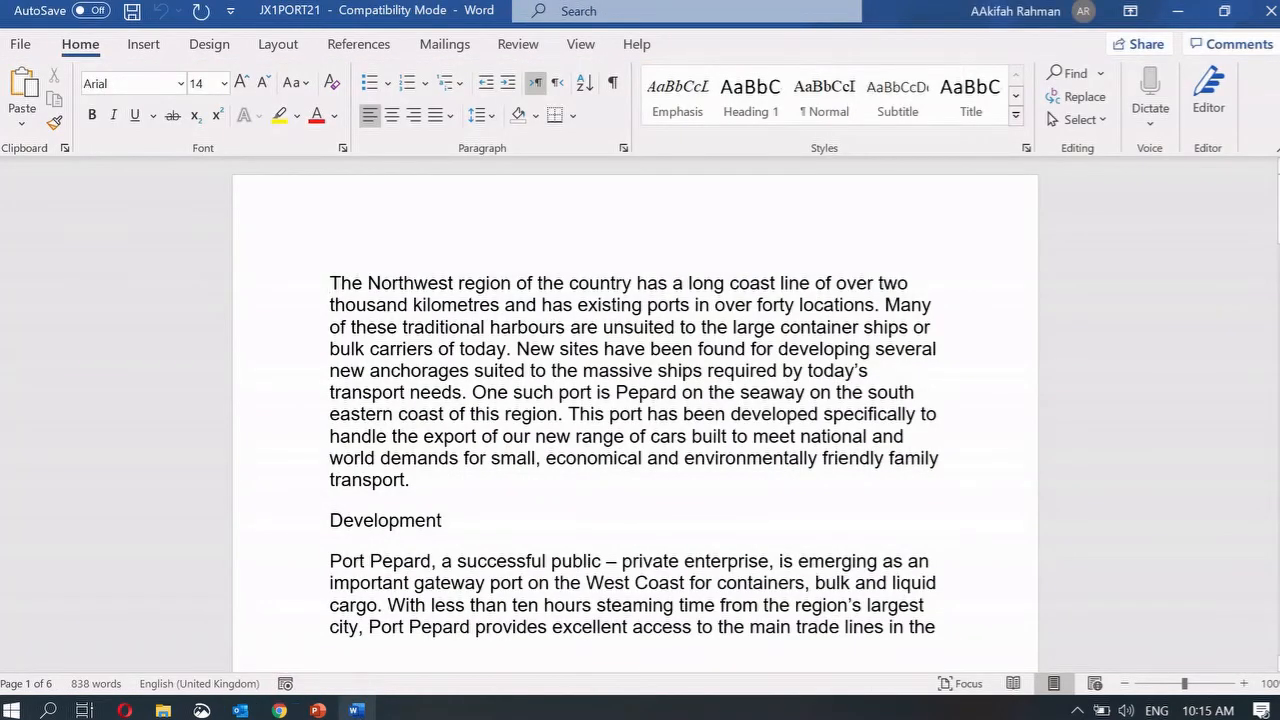
Read the column formatting instruction on the PowerPoint task slide and return to the JX1PORT21 document in Word.
mouse_move(357, 708)
mouse_move(317, 708)
click(420, 632)
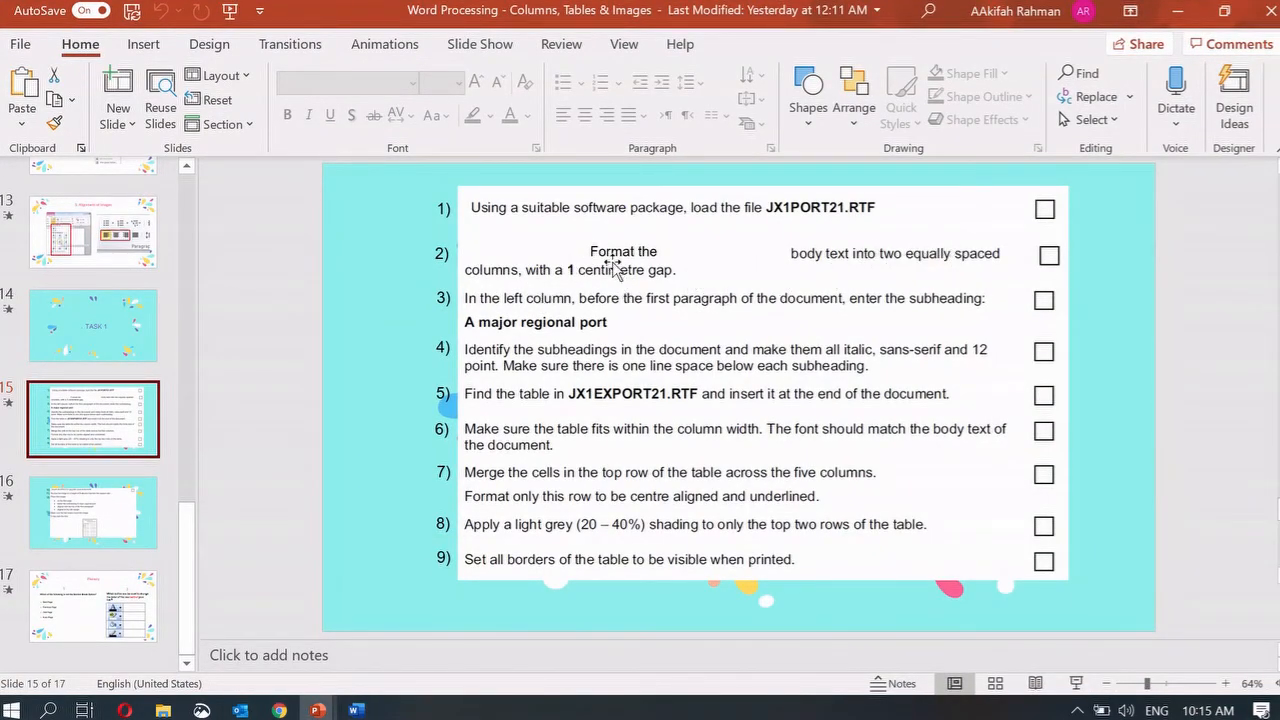
click(355, 710)
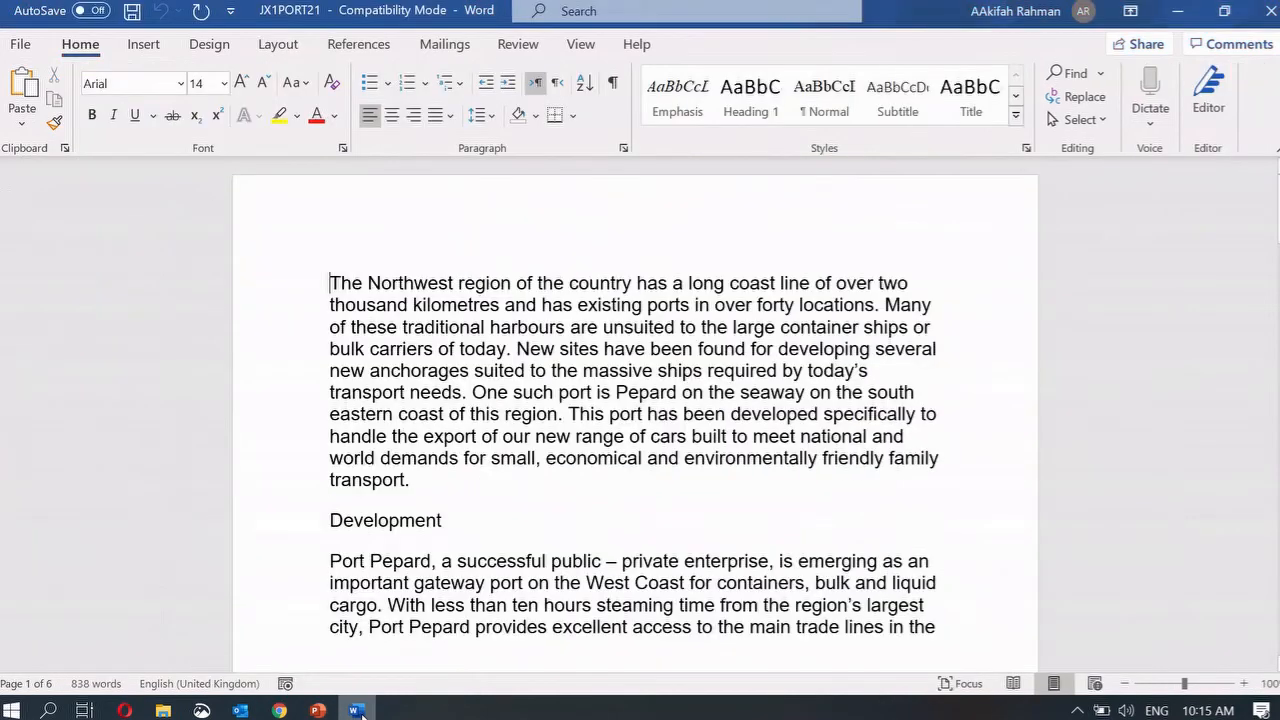
Select all the text in JX1PORT21 and choose the Two preset with equal widths in the Columns settings.
key(ctrl+a)
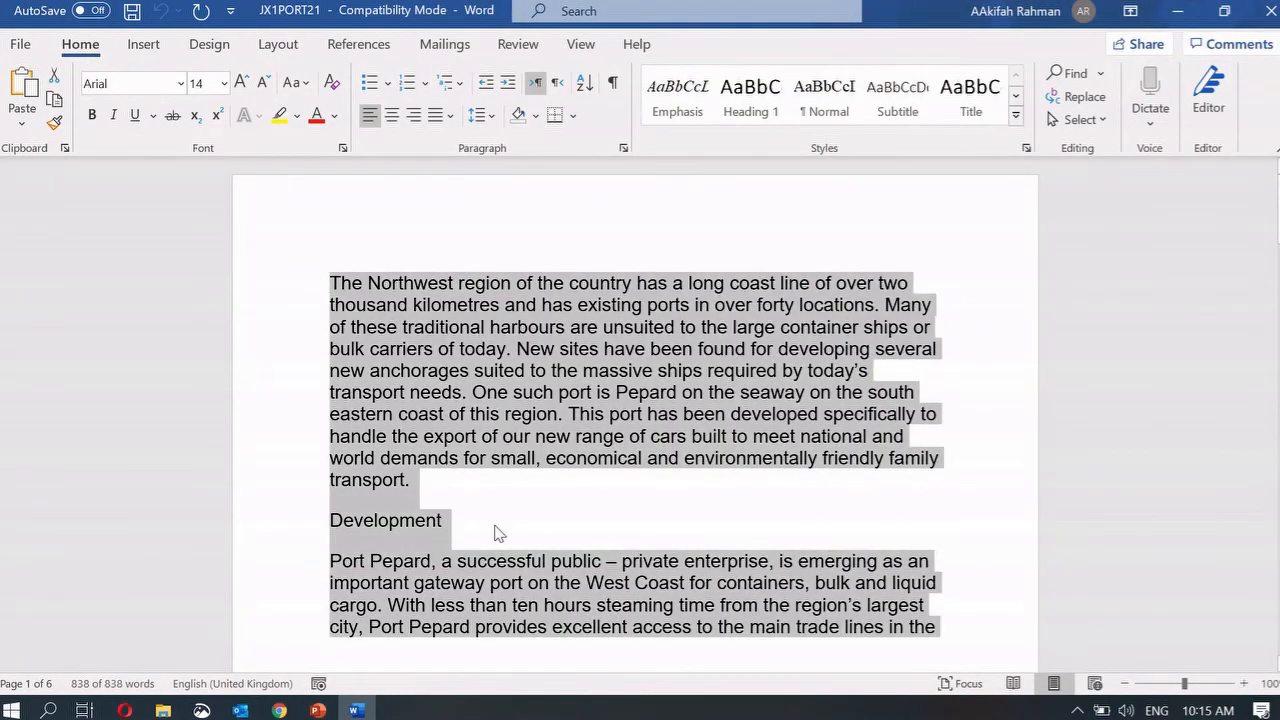
click(280, 46)
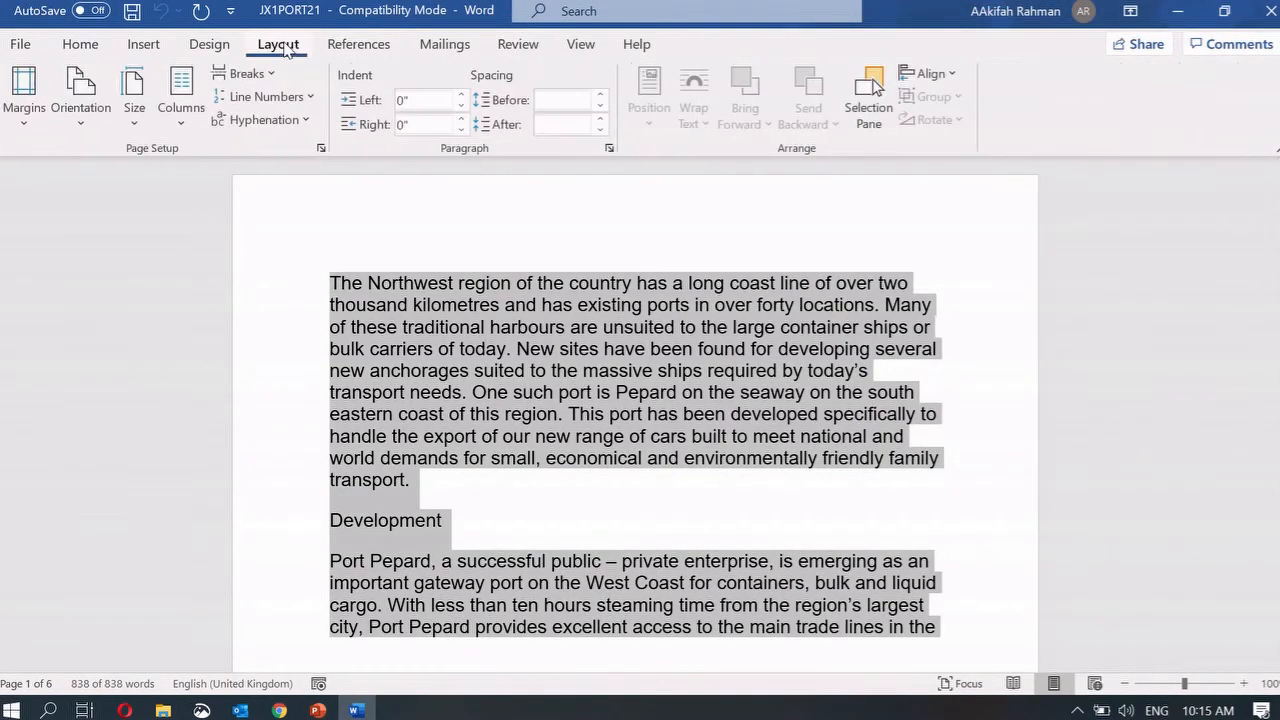
click(181, 92)
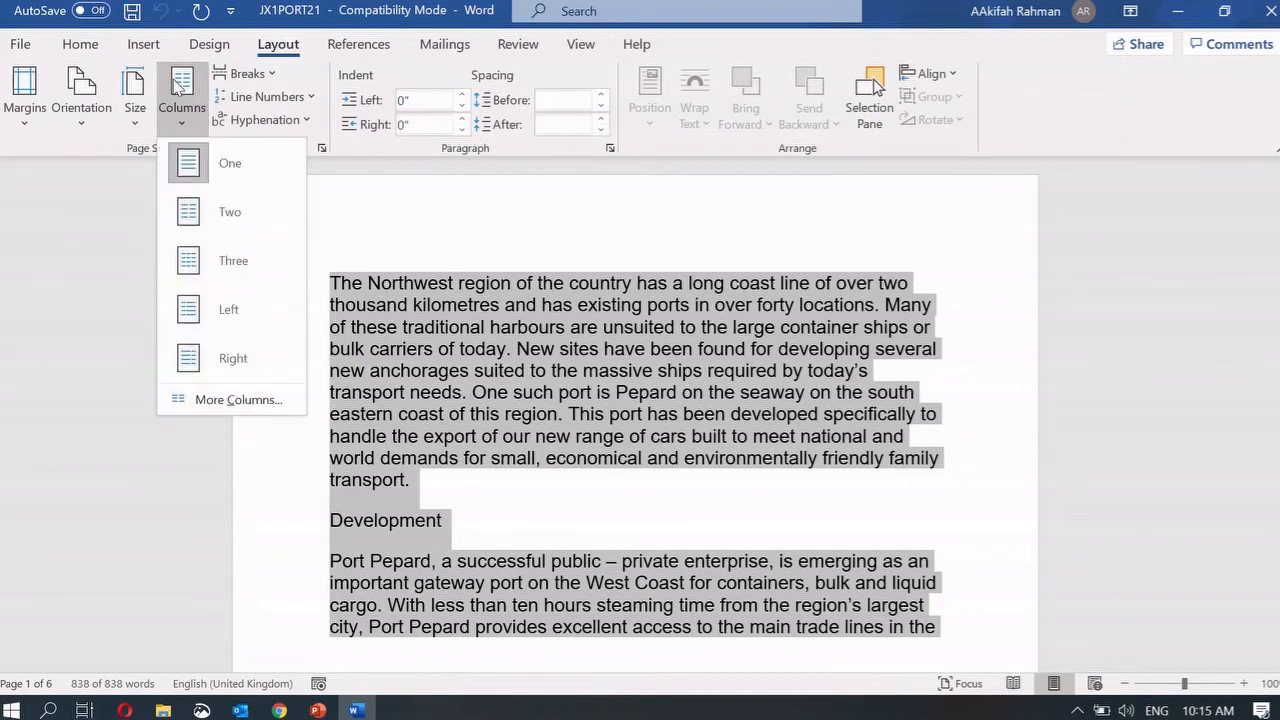
click(267, 397)
click(564, 216)
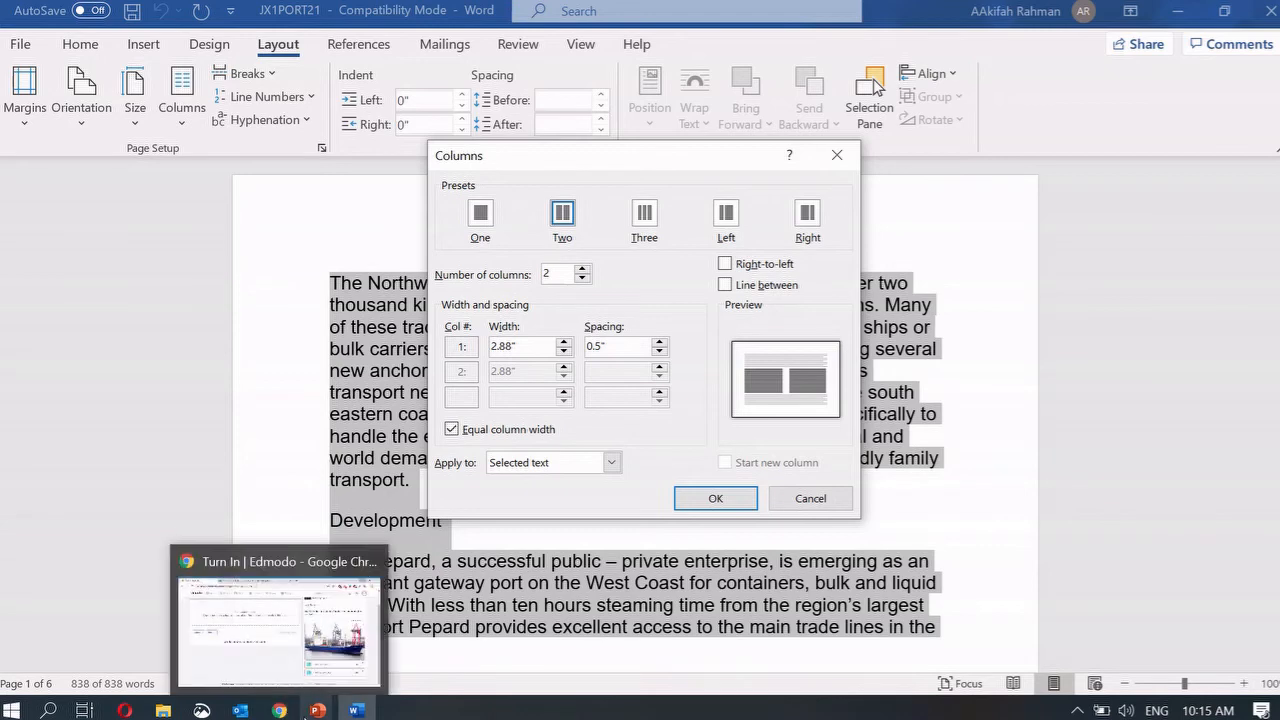
Check the required gap on the PowerPoint task slide, set the column spacing to 1 cm in Word and apply the column layout.
mouse_move(317, 706)
click(390, 632)
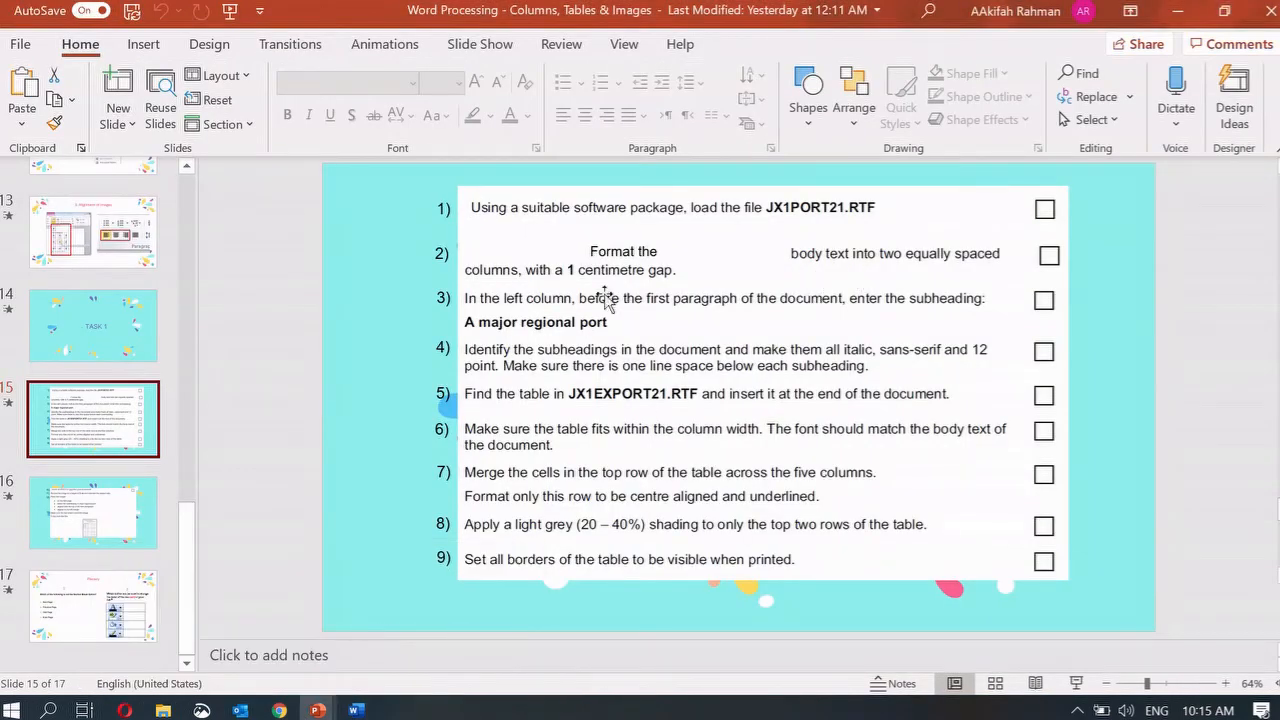
click(357, 708)
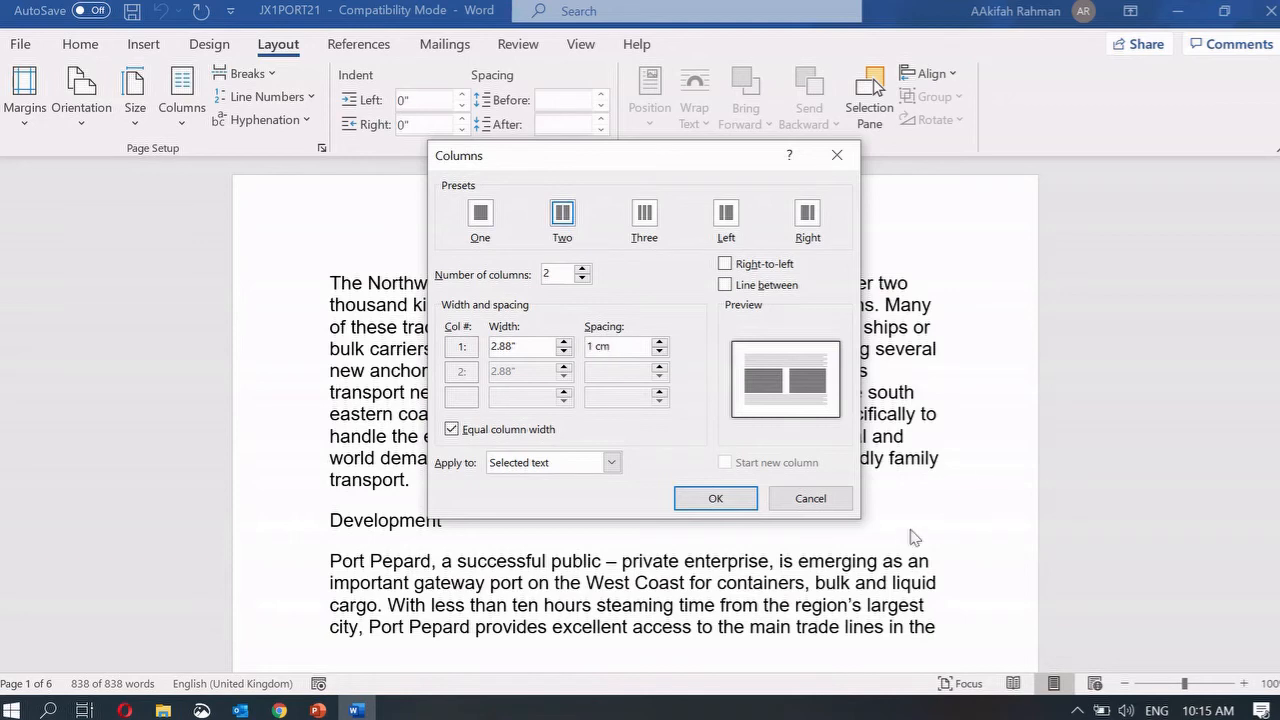
click(747, 503)
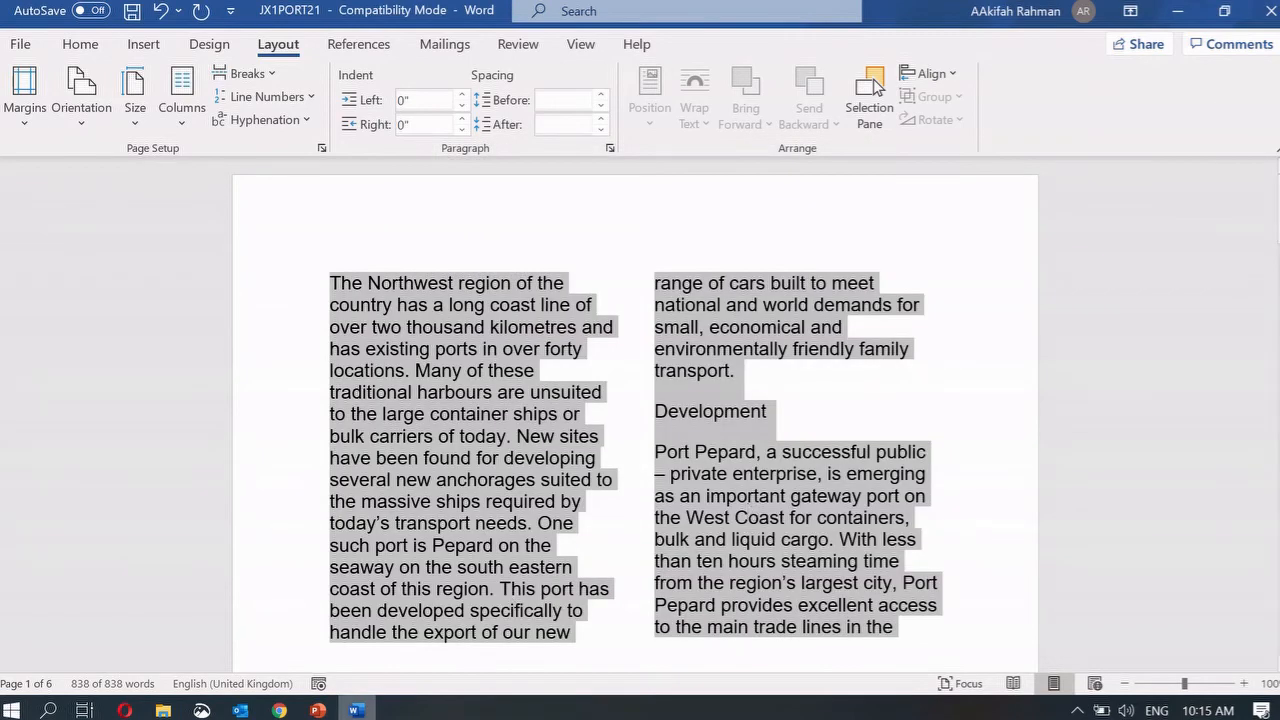
Switch back to the PowerPoint task slide to read the instruction about the document's first subheading.
mouse_move(317, 710)
click(450, 625)
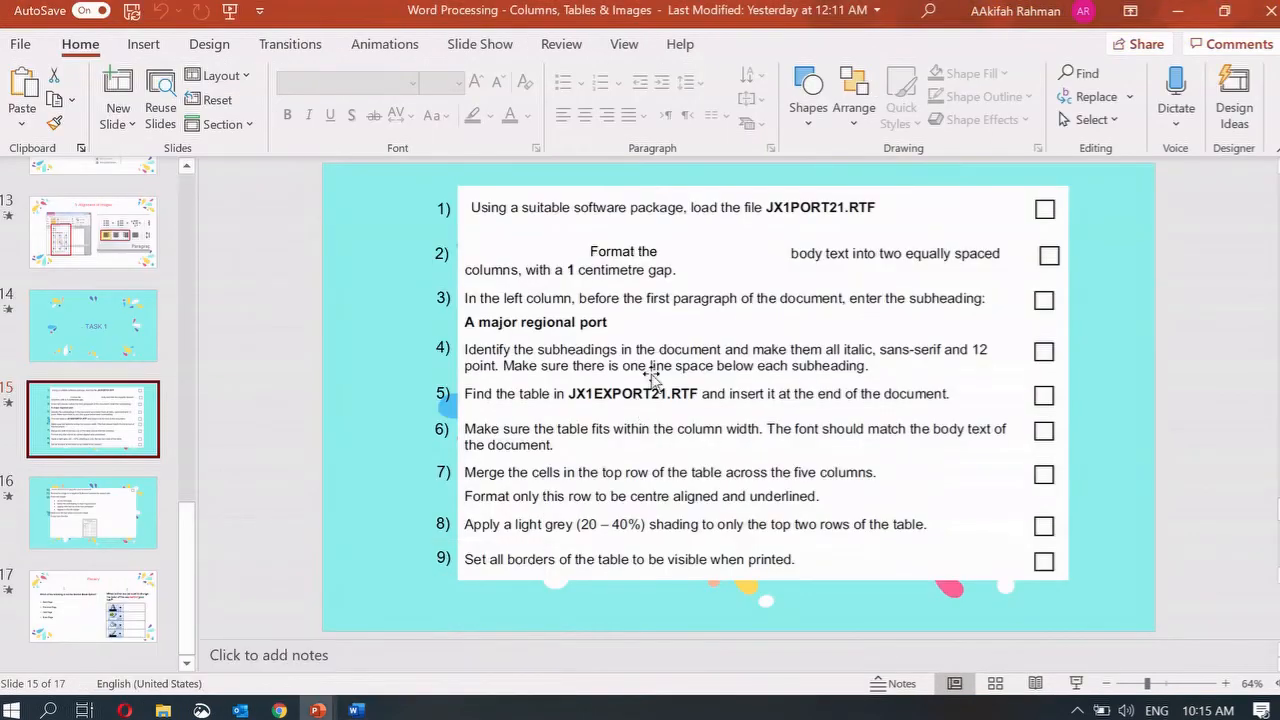